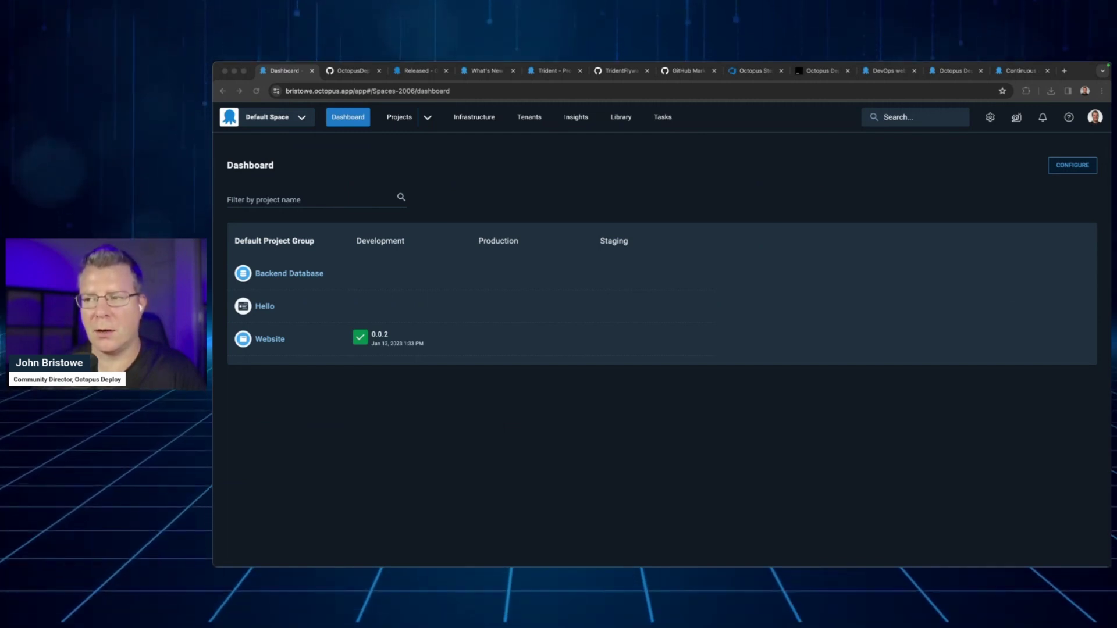
- Create a new space named Octopus 101 with your own user account as its space manager
click(495, 174)
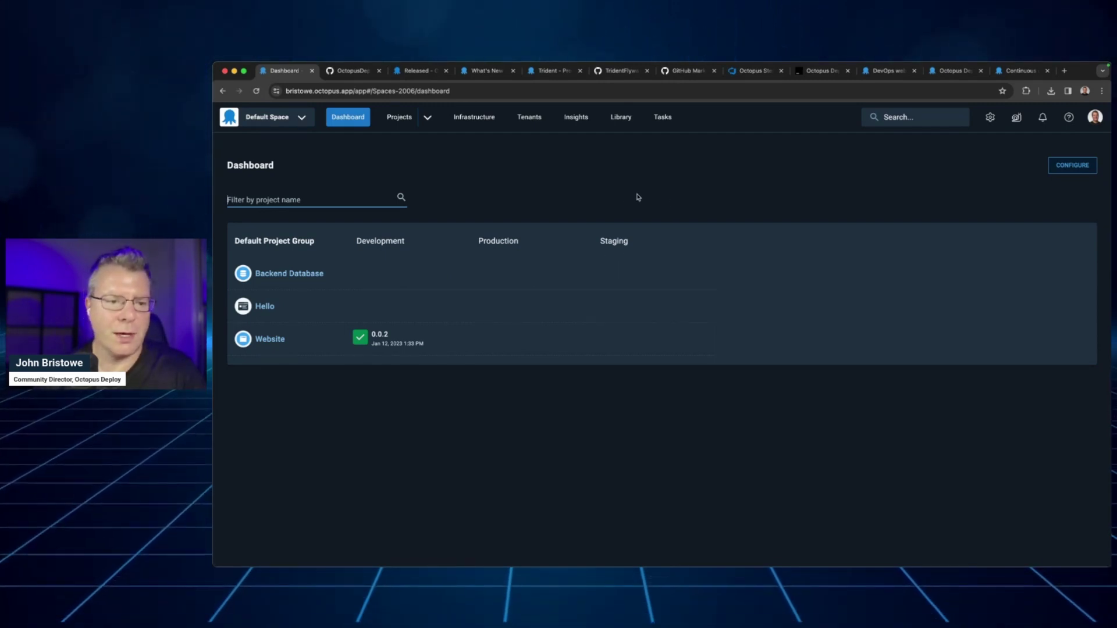
click(303, 125)
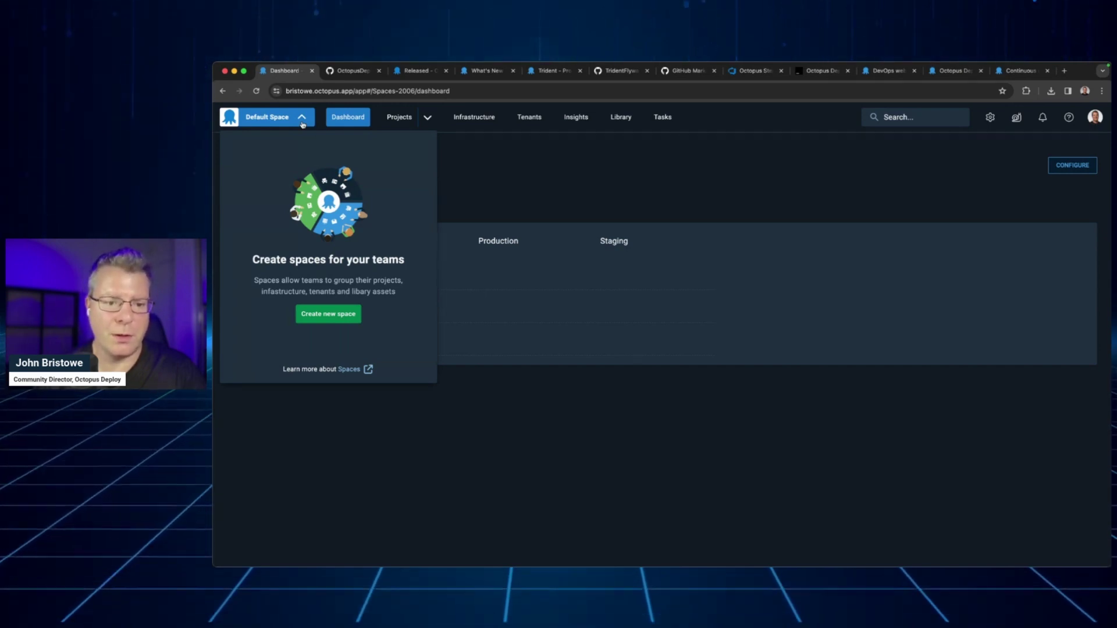
click(328, 317)
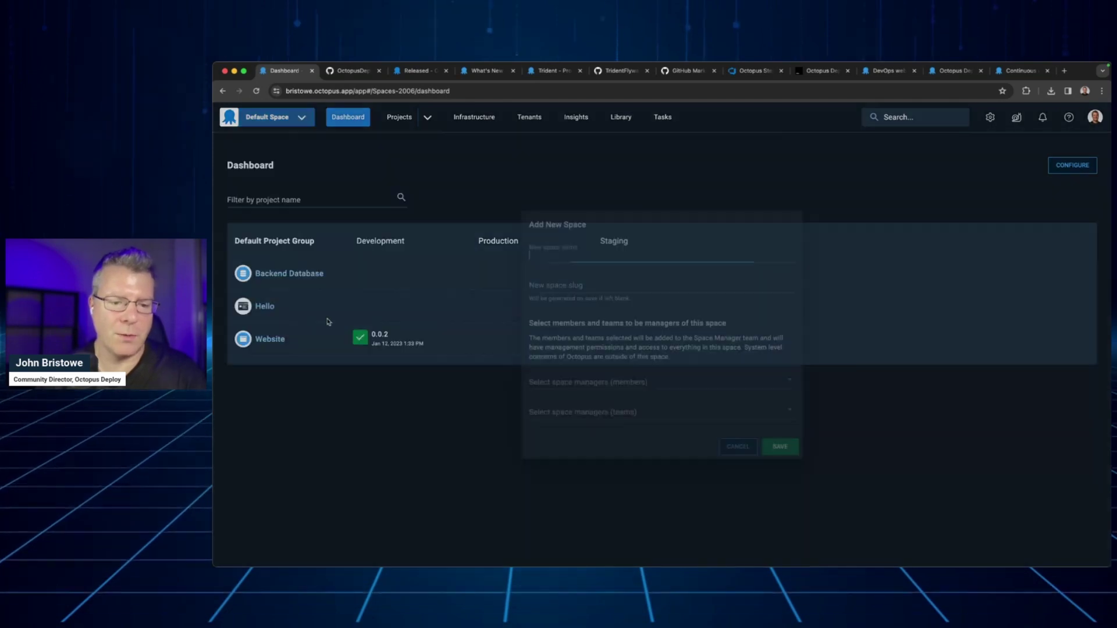
text(Octop)
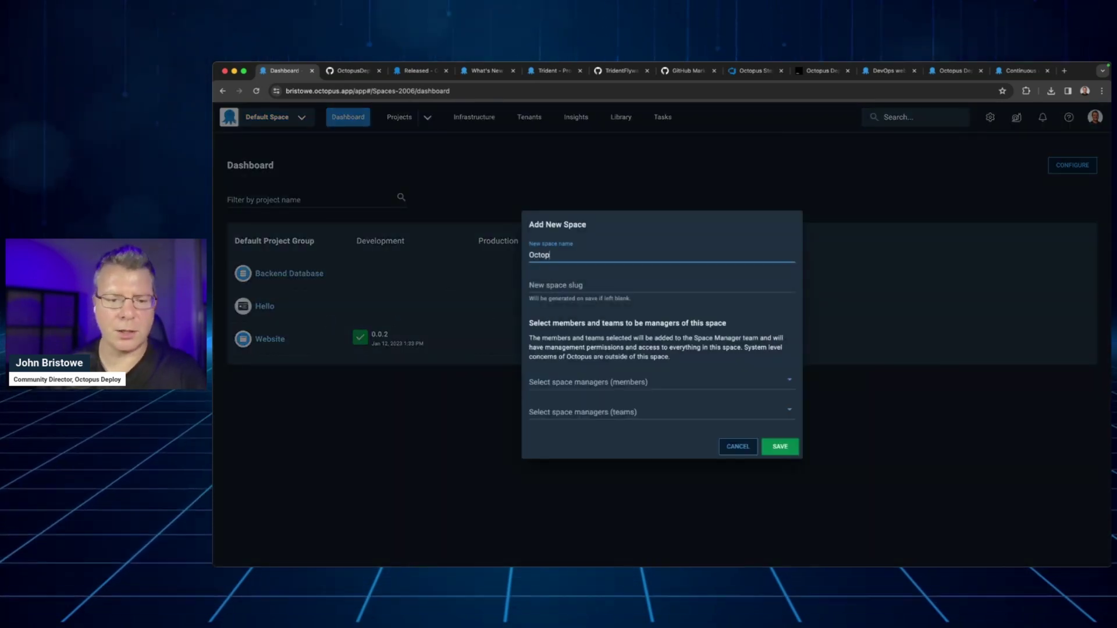
text(us 101)
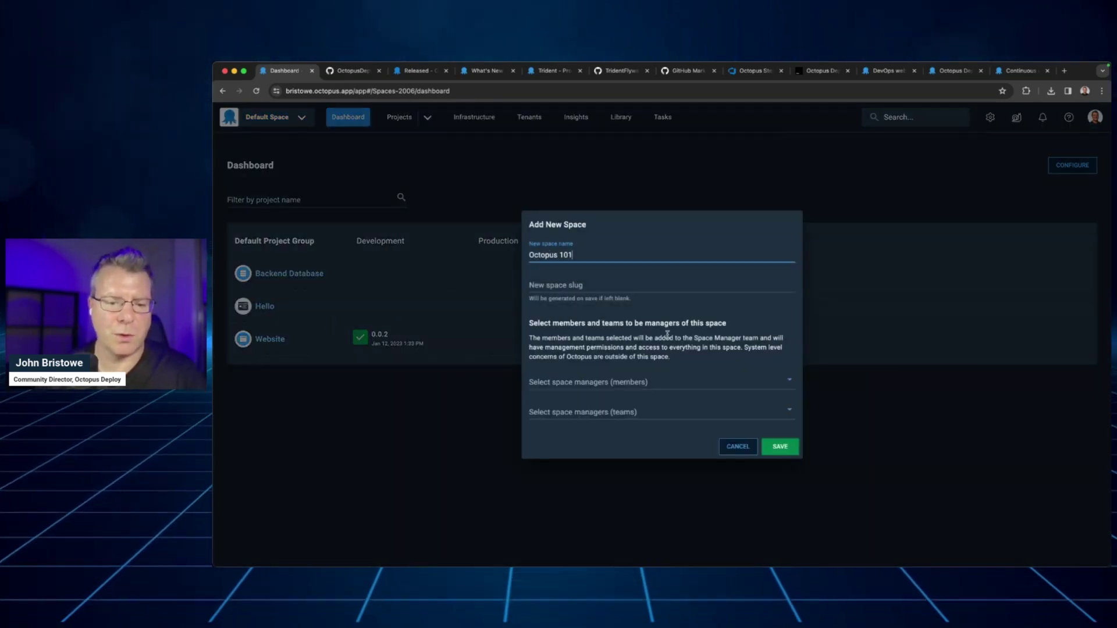
key(Tab)
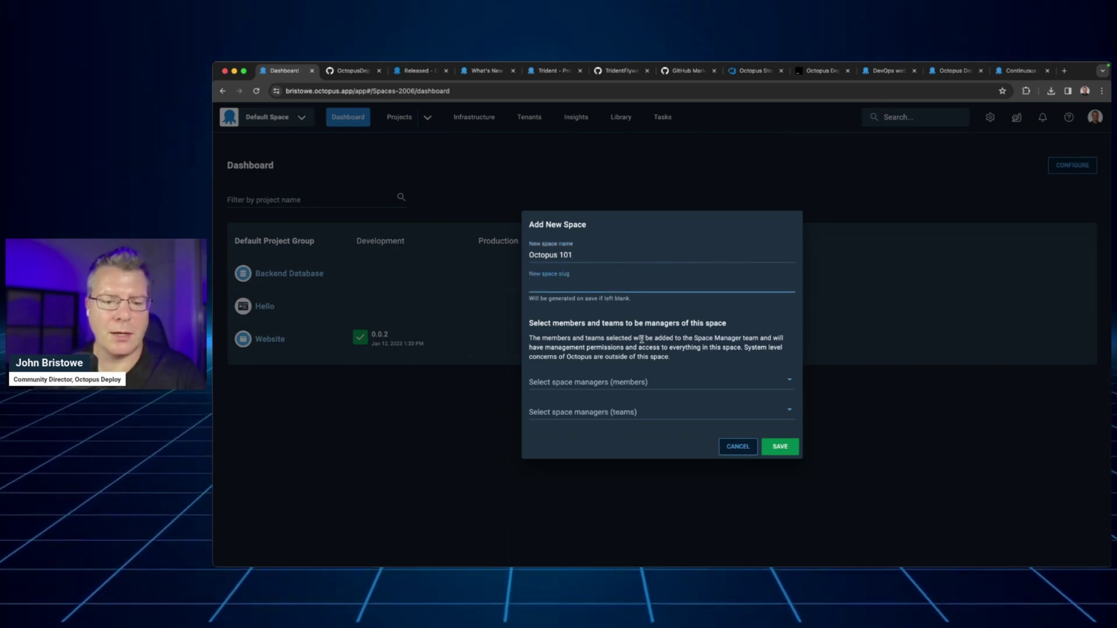
click(657, 378)
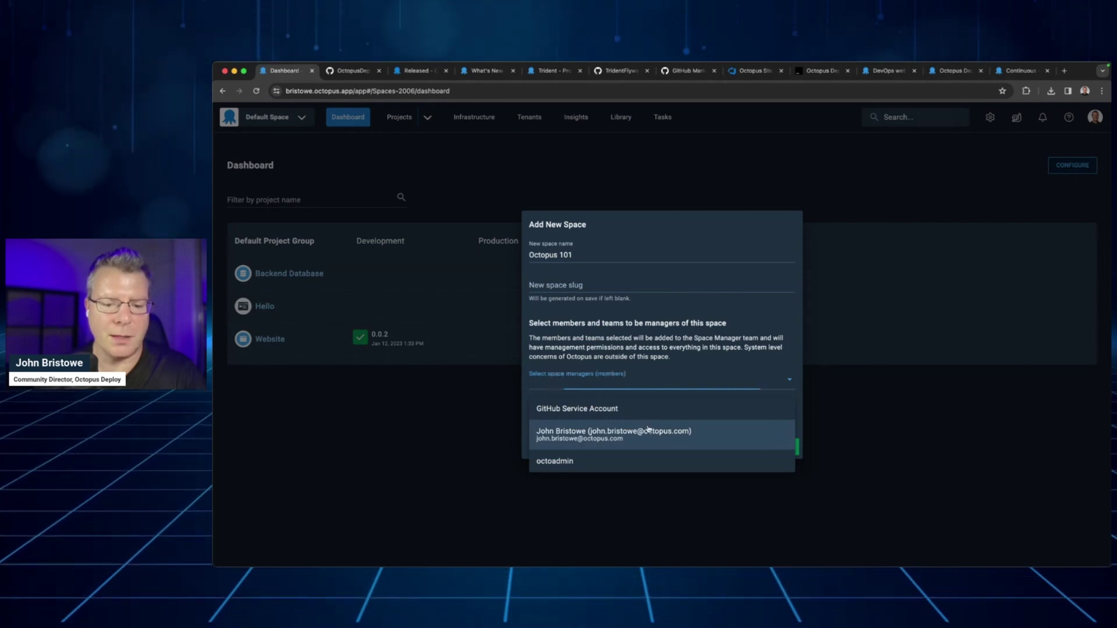
click(649, 431)
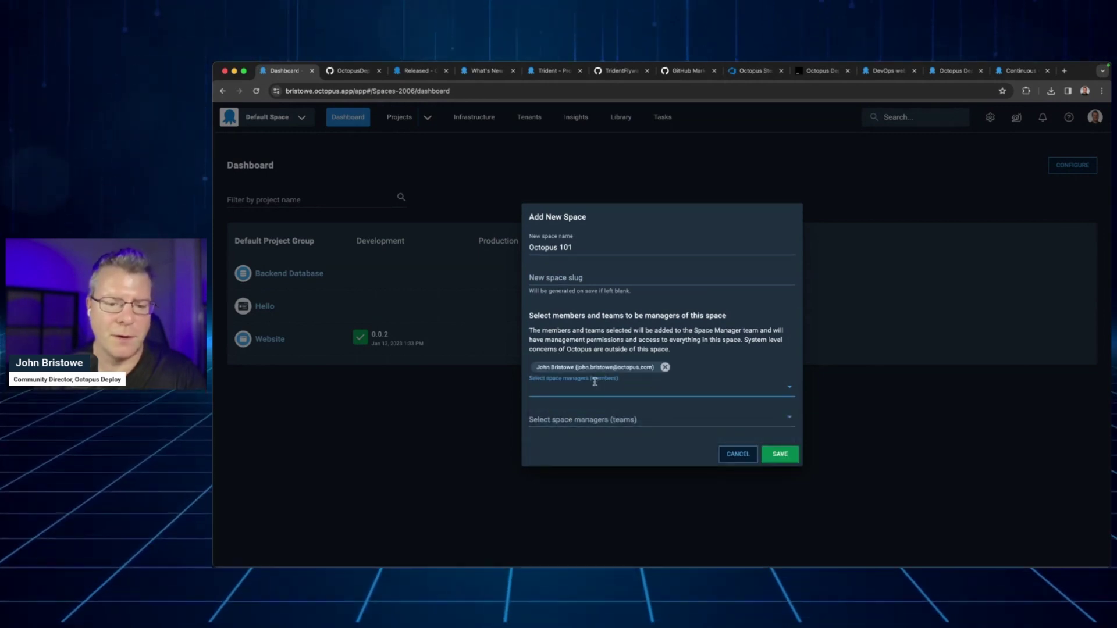
click(774, 456)
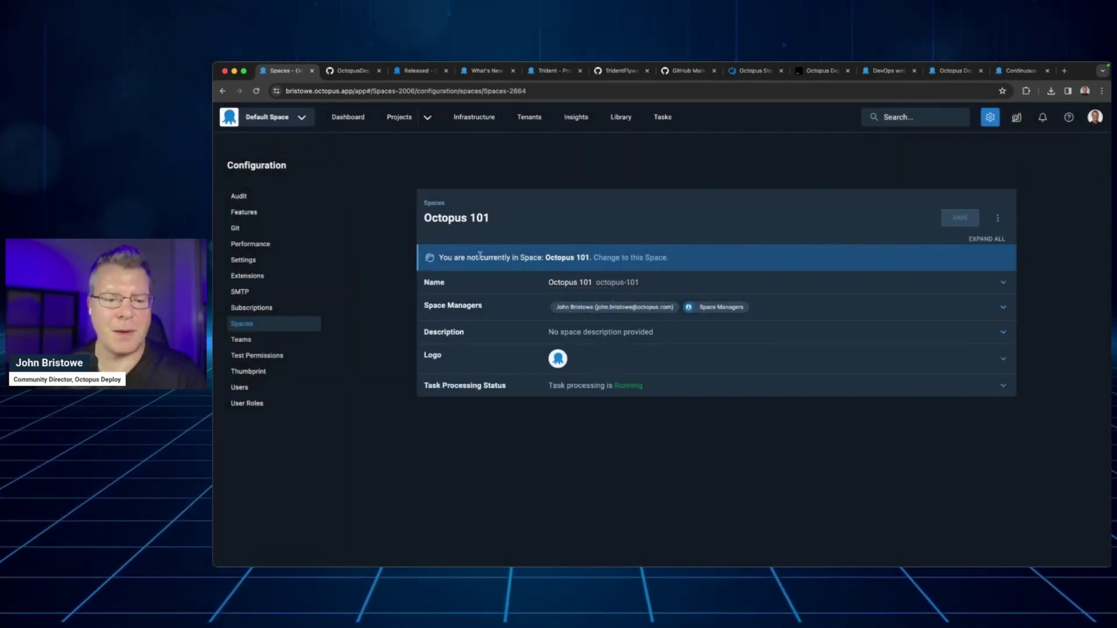
- Return to the dashboard and switch from the default space to the Octopus 101 space
click(348, 117)
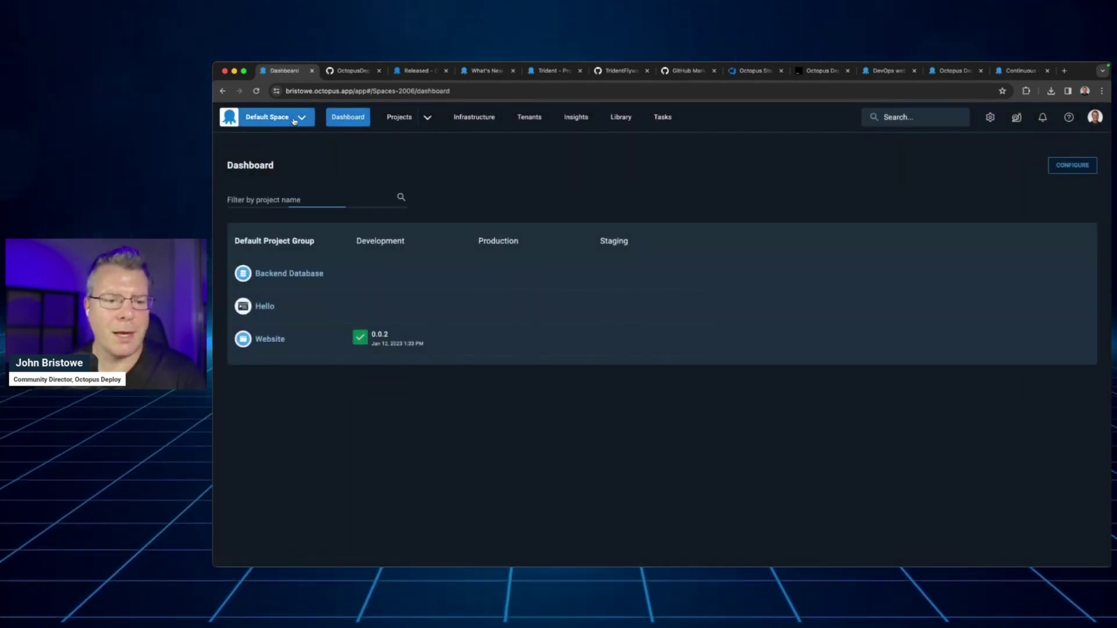
click(294, 121)
click(291, 209)
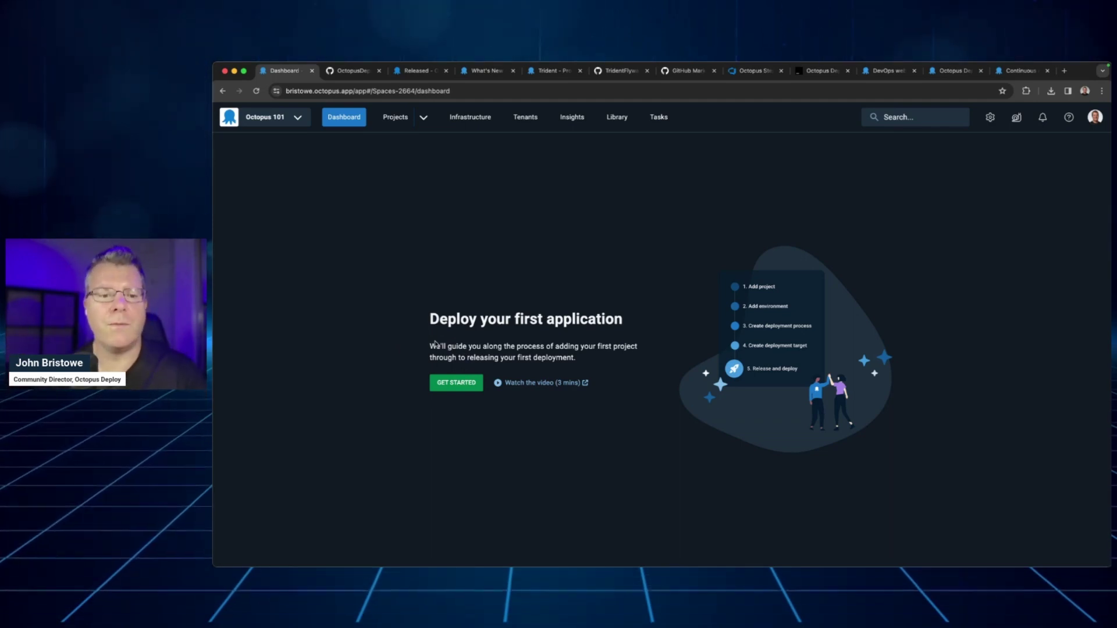
- Start the guided setup for the first application and name the new project Hello Octopus
click(443, 384)
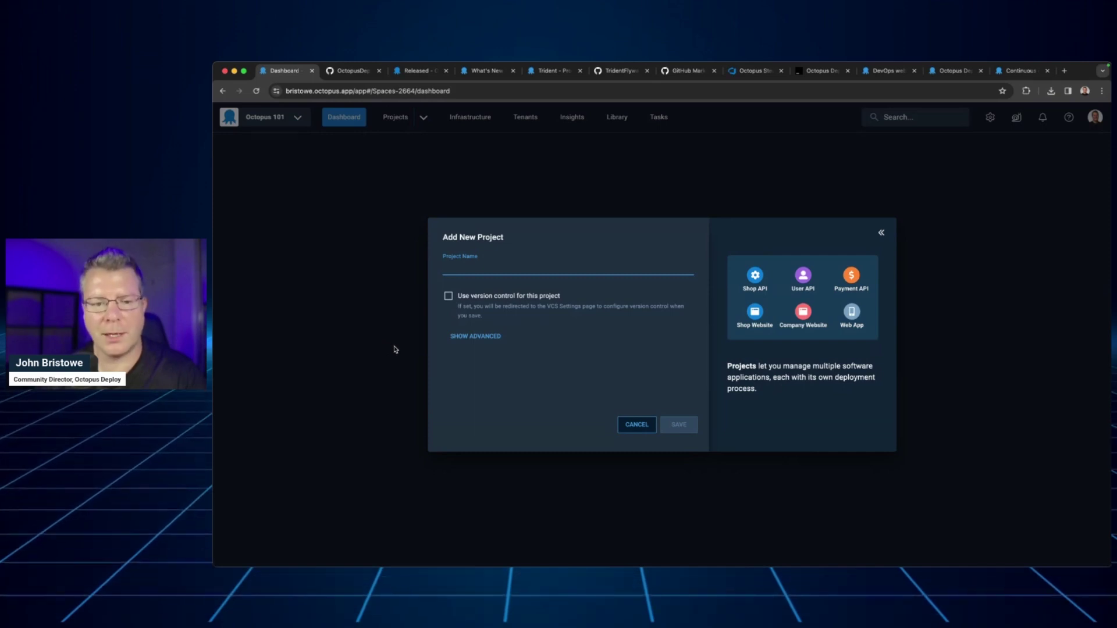
key(super+equal)
key(super+equal)
key(super+equal)
key(super+equal)
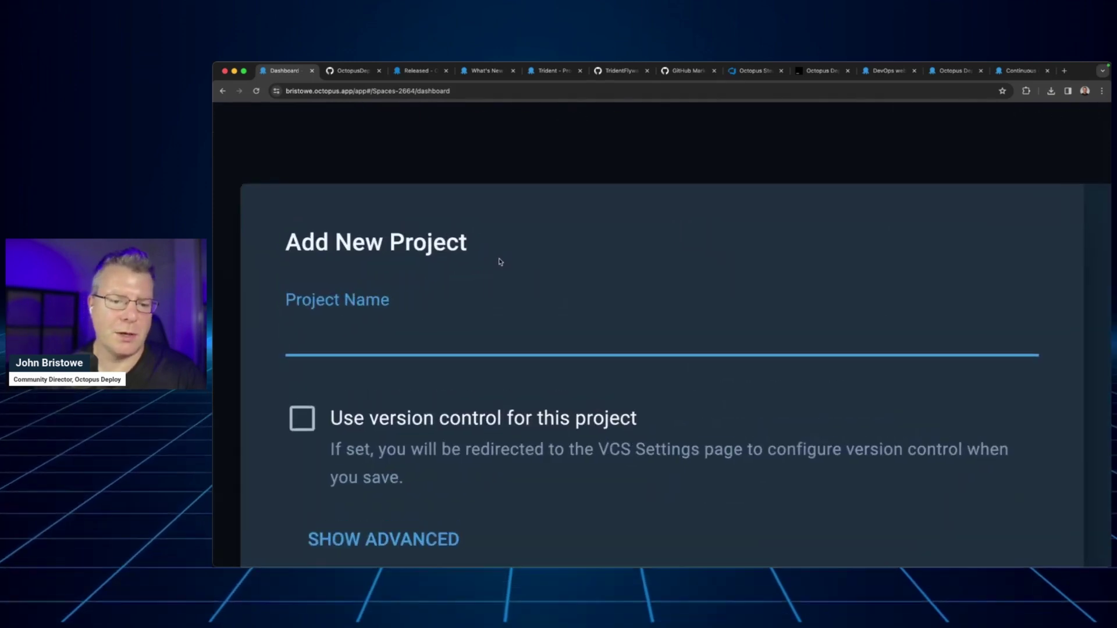
text(Hello octopus)
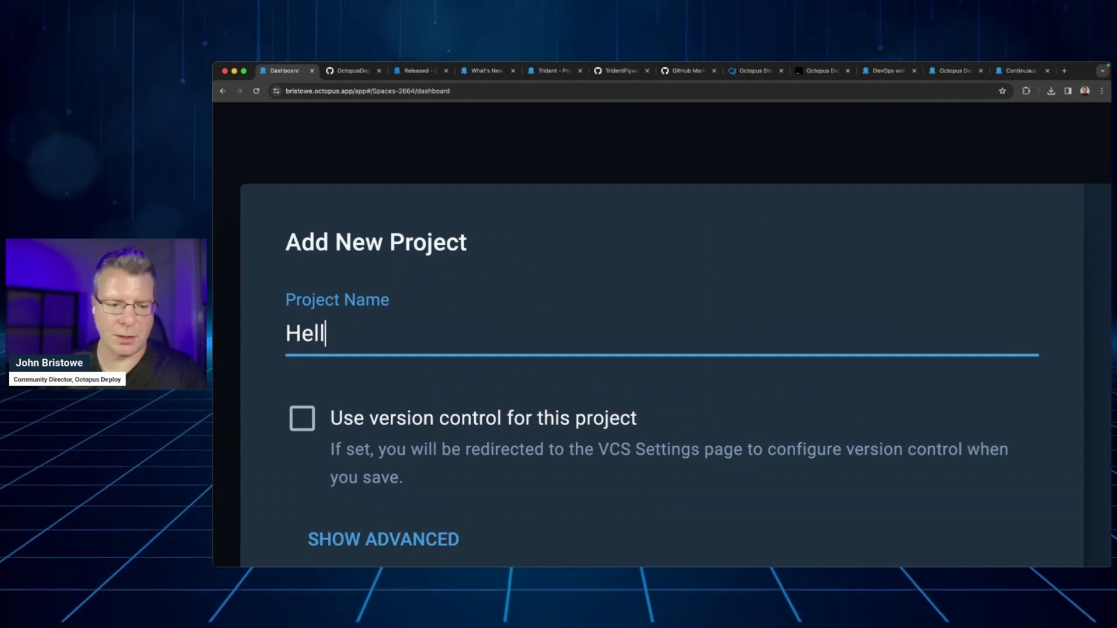
key(BackSpace)
key(BackSpace)
key(BackSpace)
key(BackSpace)
key(BackSpace)
key(BackSpace)
key(BackSpace)
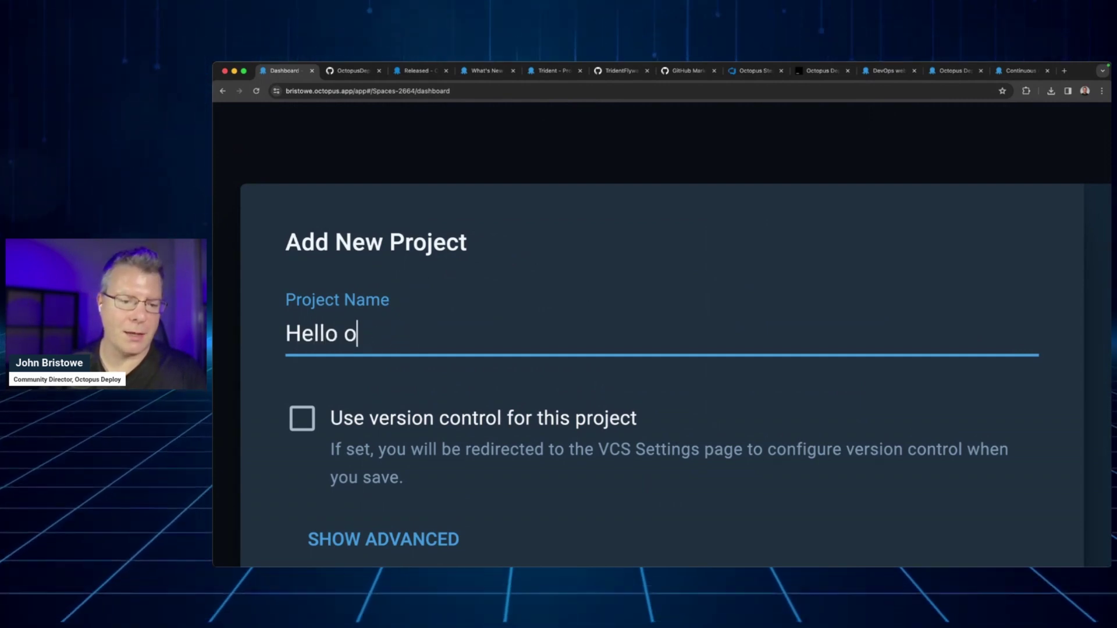
text(Octopus)
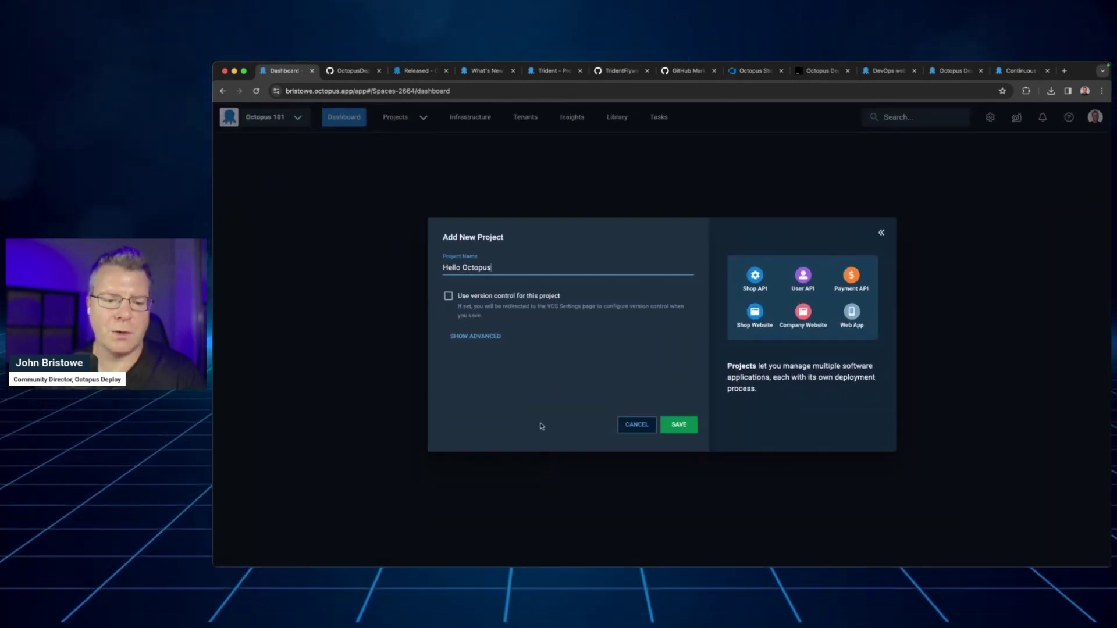
- Save the project with the Default Project Group and Default Lifecycle, and add the Development, Staging and Production environments
click(478, 339)
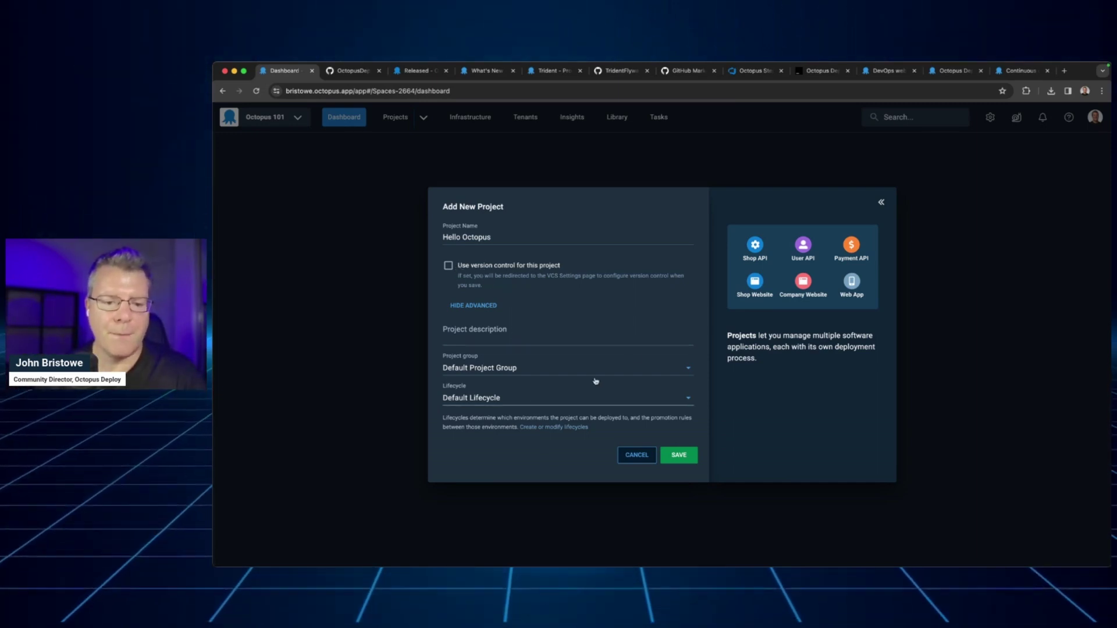
click(679, 455)
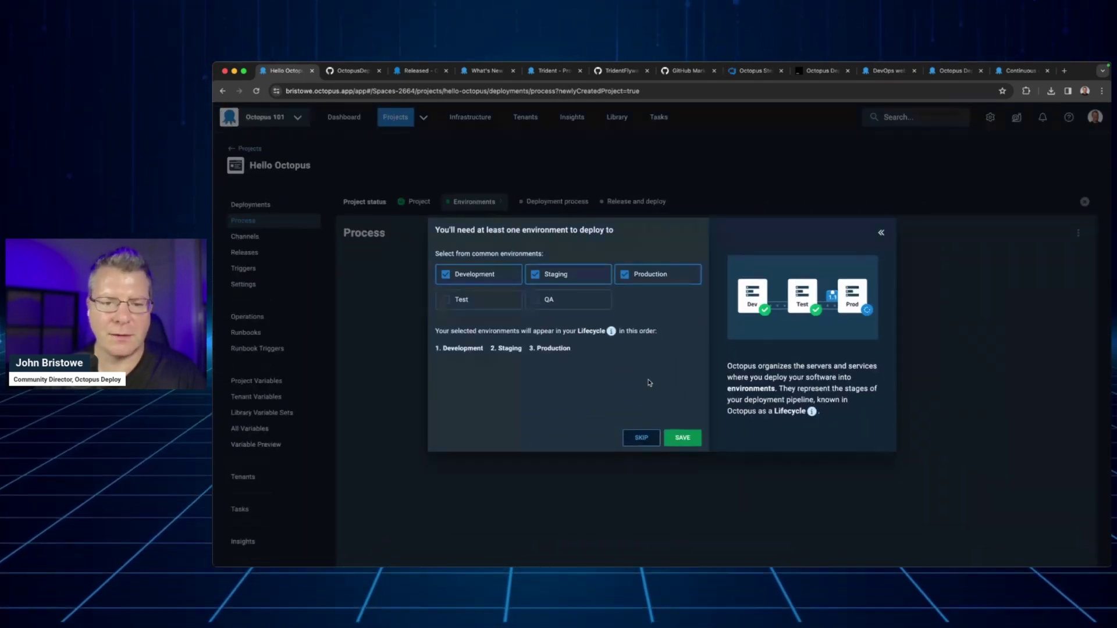
click(681, 443)
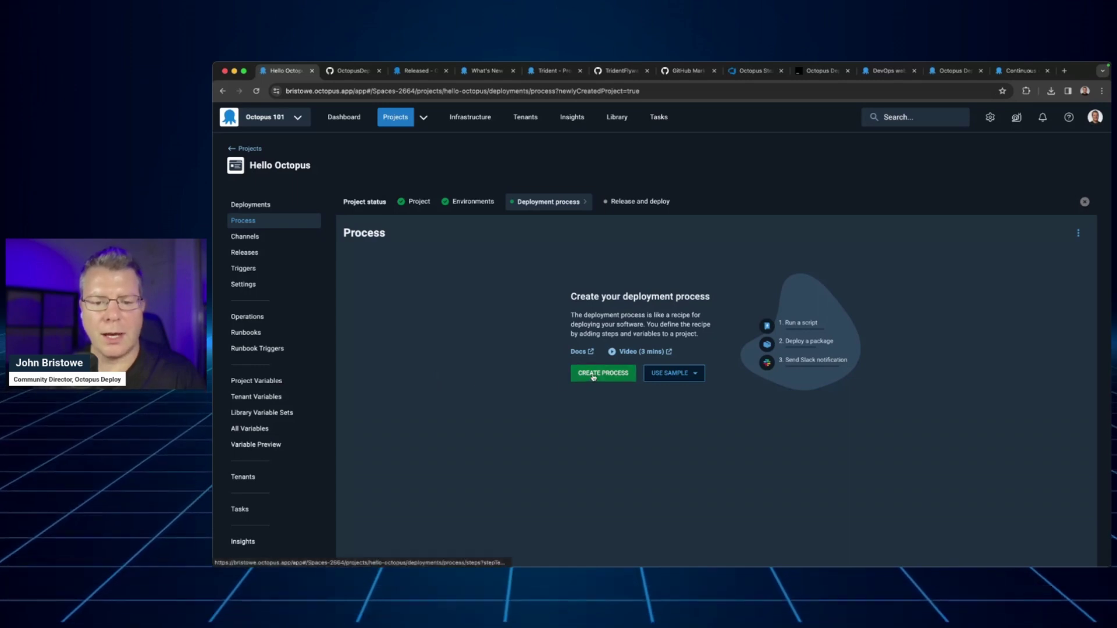
- Review the sample deployment processes, dismiss them, and start creating a new process for Hello Octopus
click(669, 374)
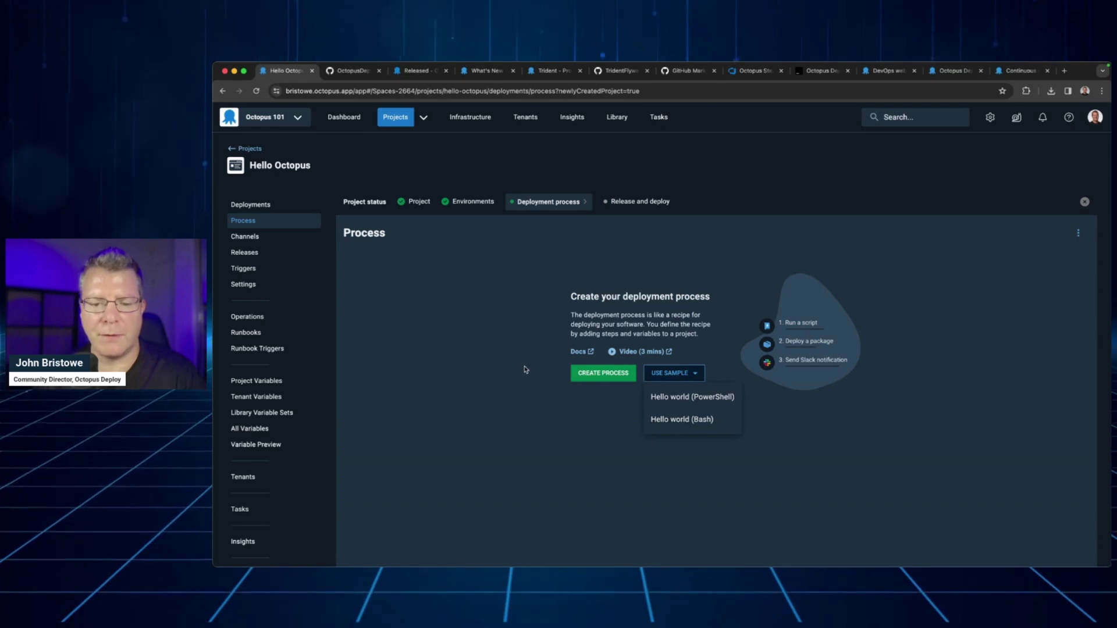
click(544, 372)
click(603, 374)
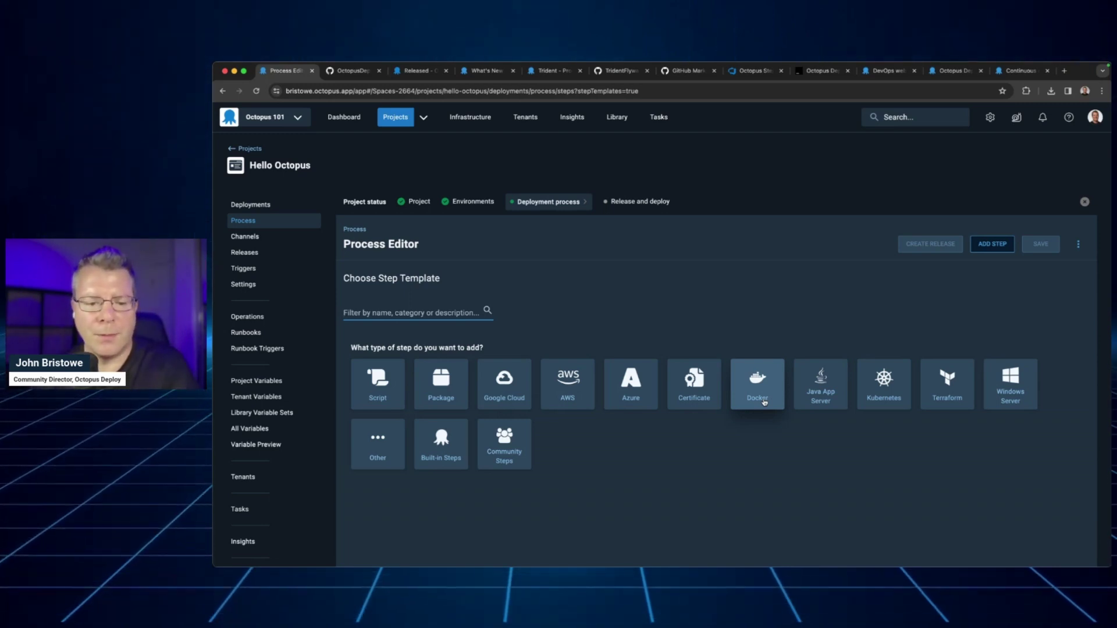
- Examine the step templates offered for Script, AWS, Azure, Kubernetes, Terraform and Windows Server
click(379, 391)
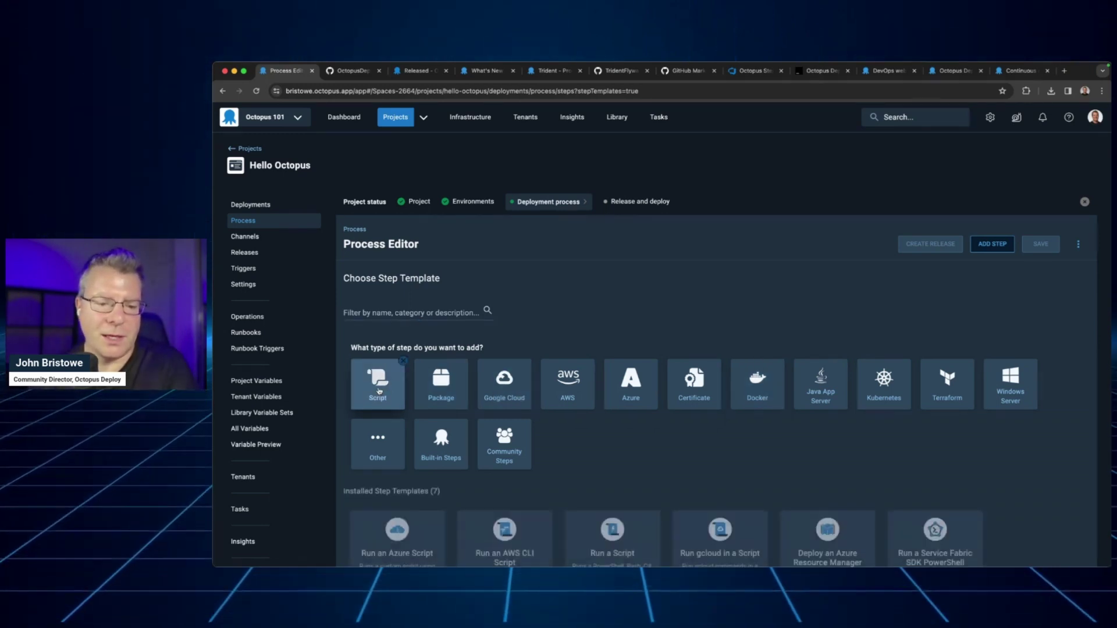
scroll(574, 428, down, 2)
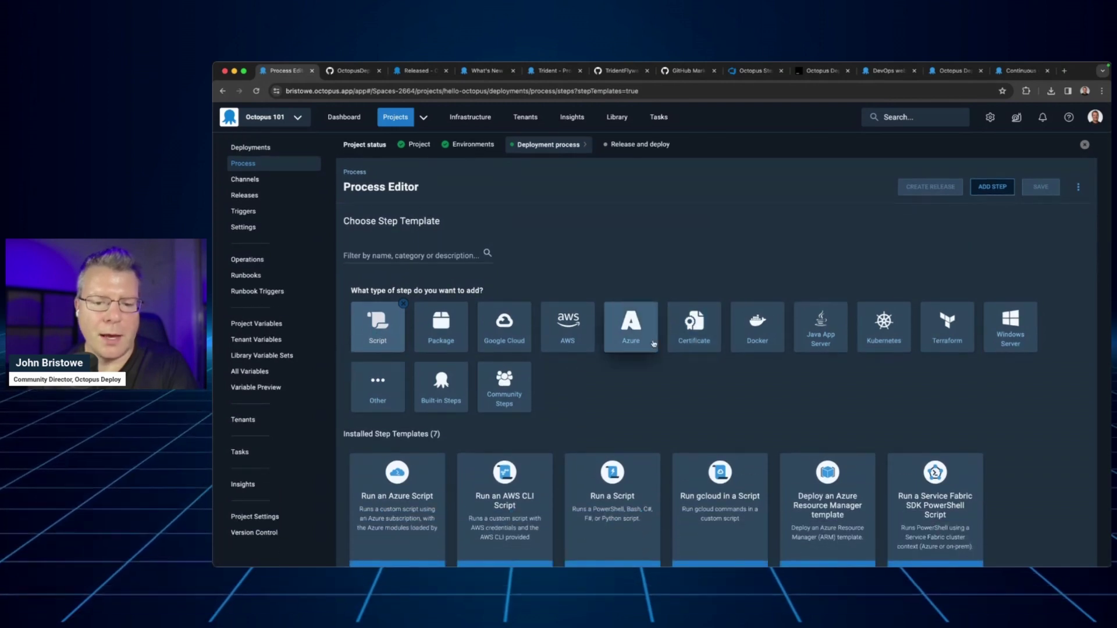
click(577, 340)
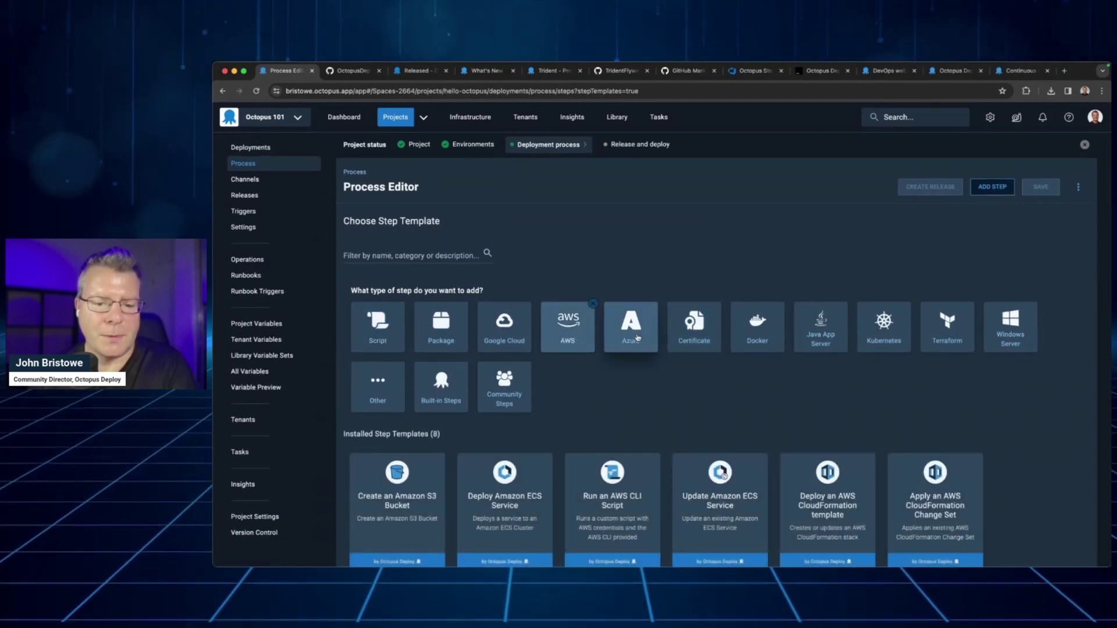
click(631, 332)
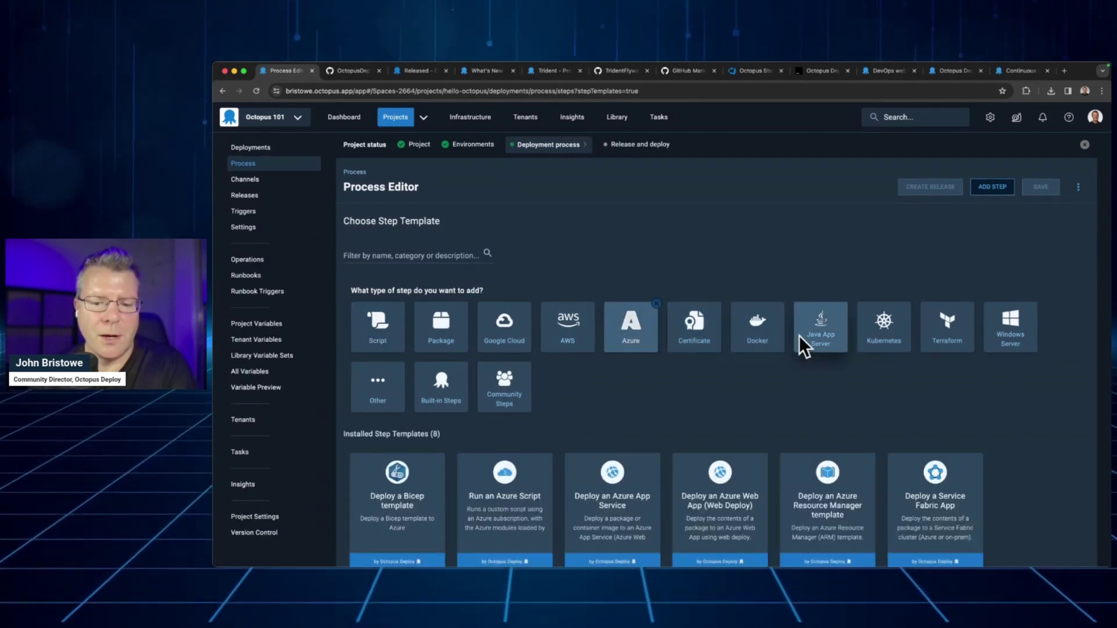
click(883, 335)
click(930, 339)
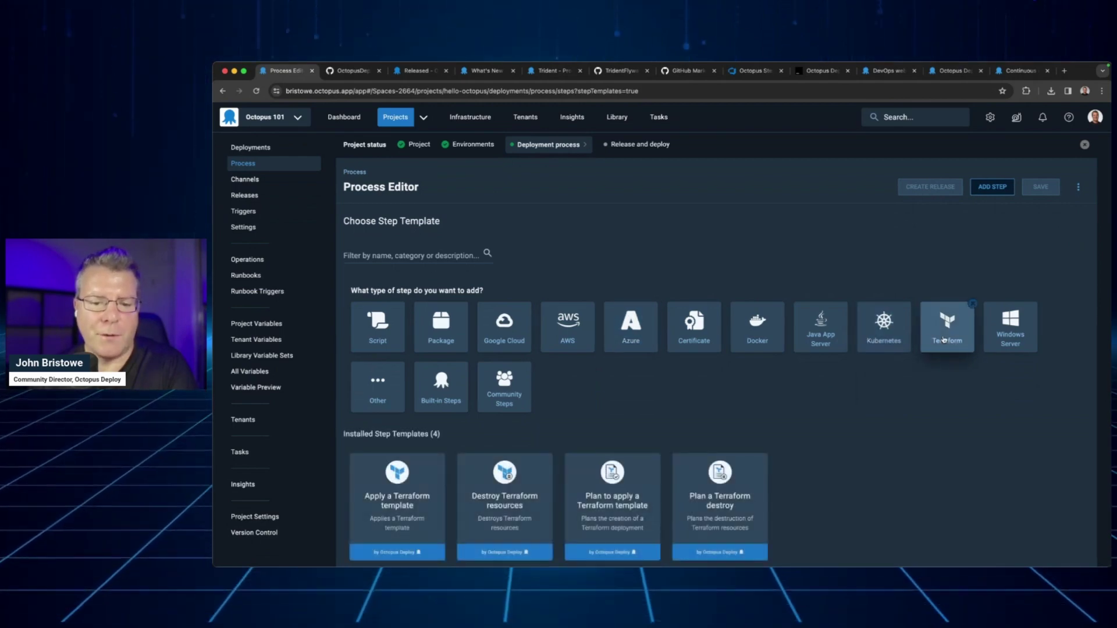
click(1002, 339)
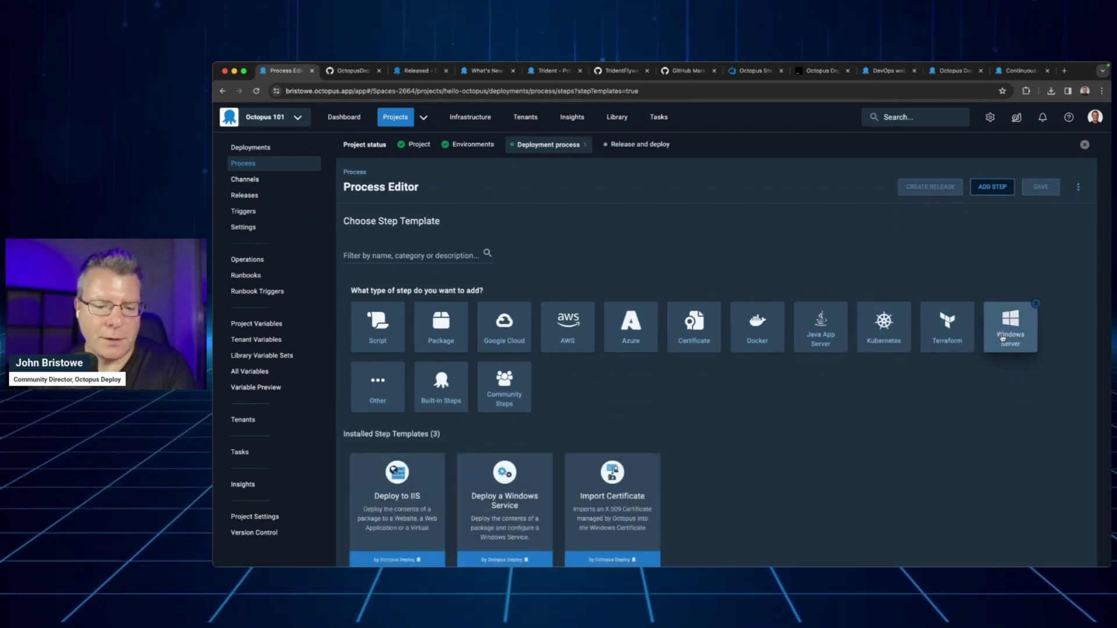
- Browse the catalogue of community-contributed step templates
click(508, 403)
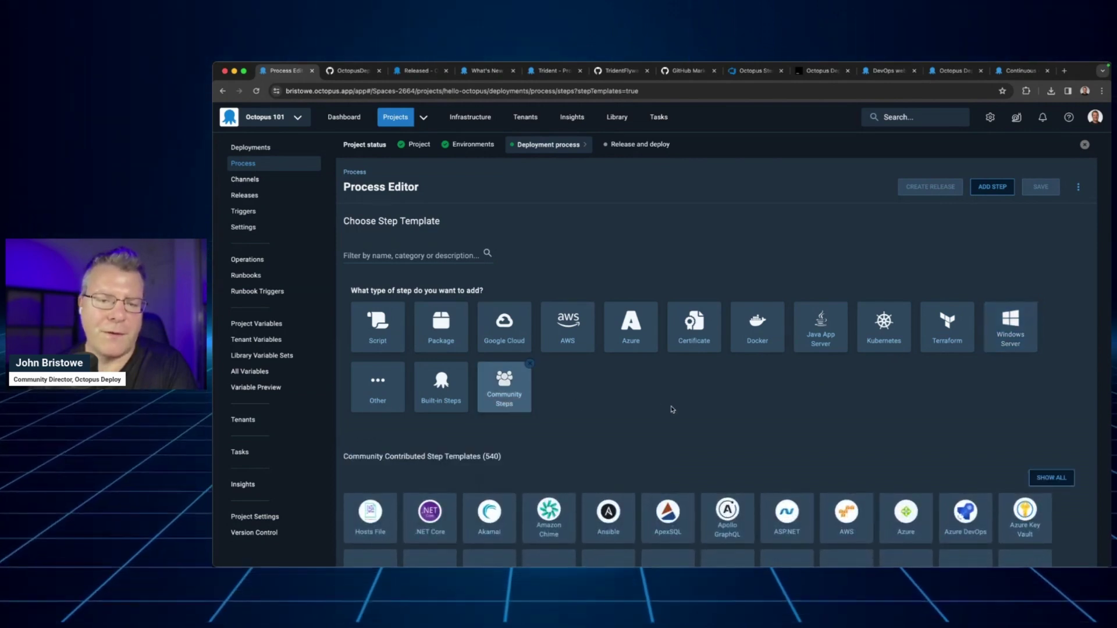
scroll(674, 411, down, 5)
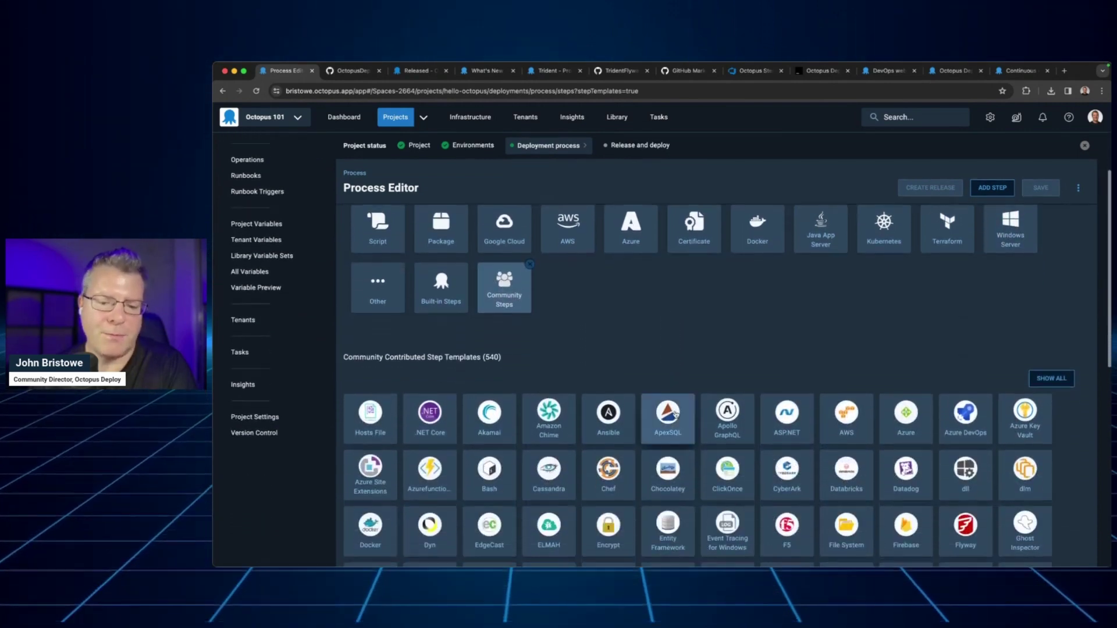
scroll(675, 414, down, 7)
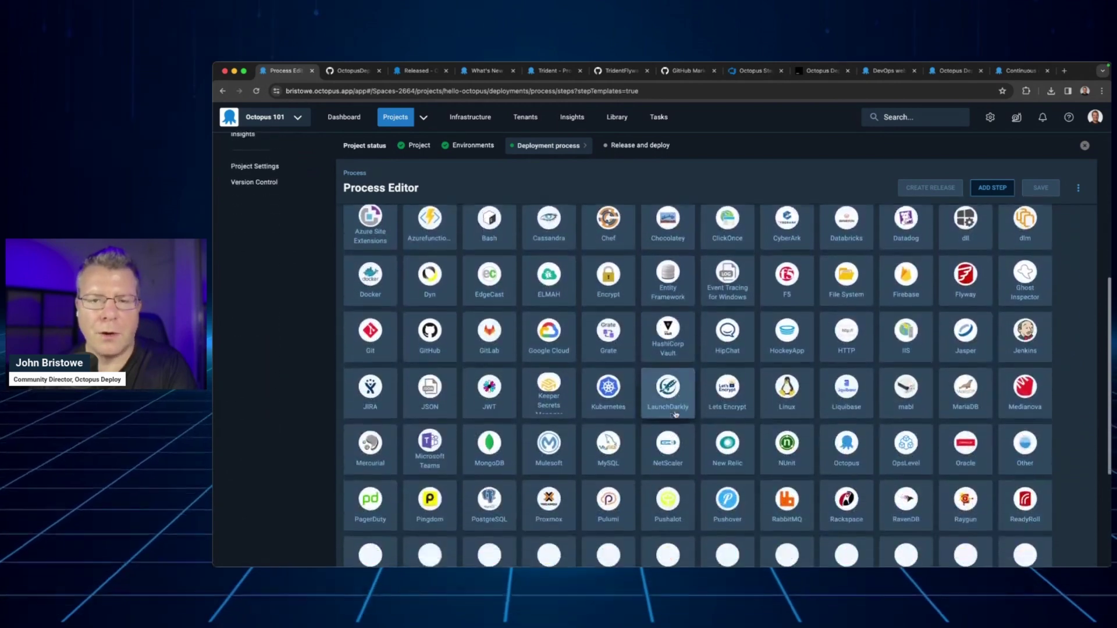
scroll(667, 413, down, 5)
scroll(667, 412, up, 4)
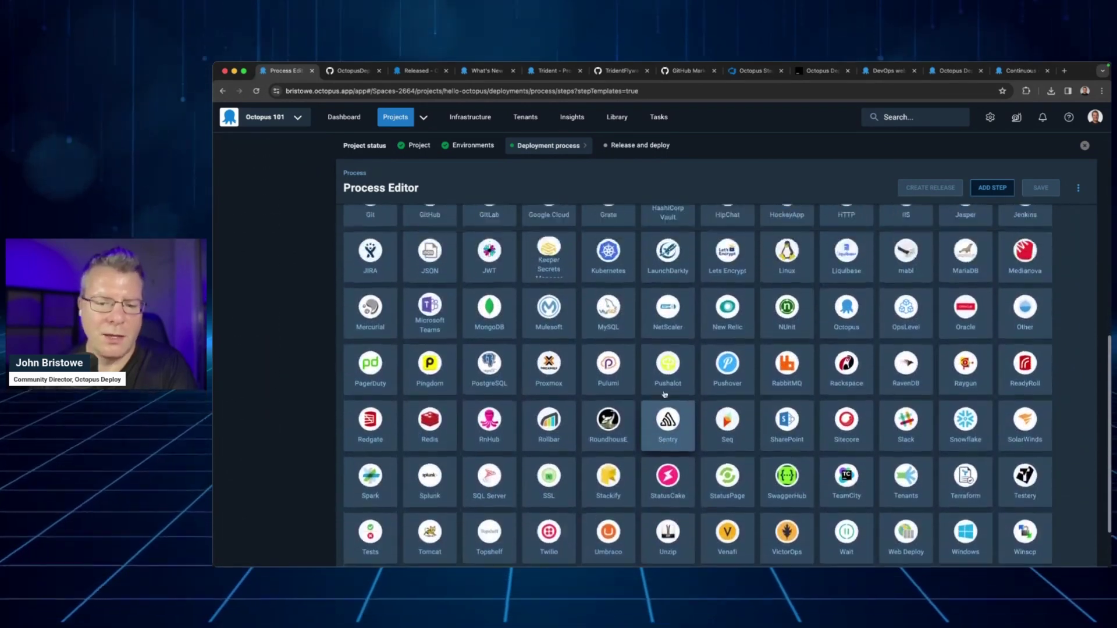
scroll(667, 413, up, 10)
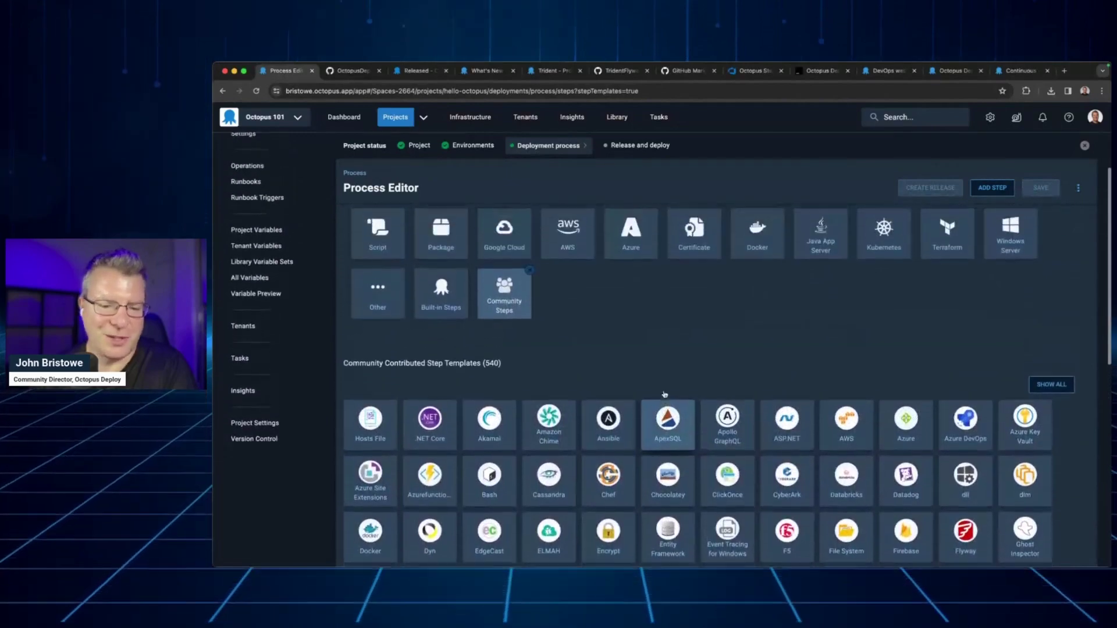
scroll(666, 395, up, 4)
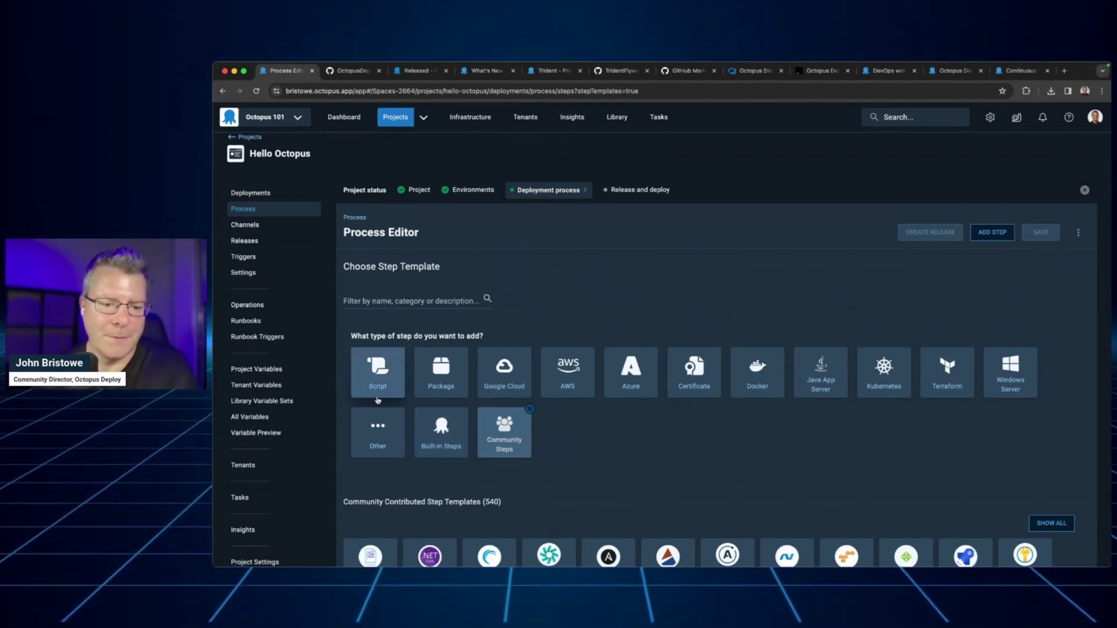
- Add a Run a Script step from the Script templates to the deployment process
click(379, 385)
scroll(631, 434, down, 3)
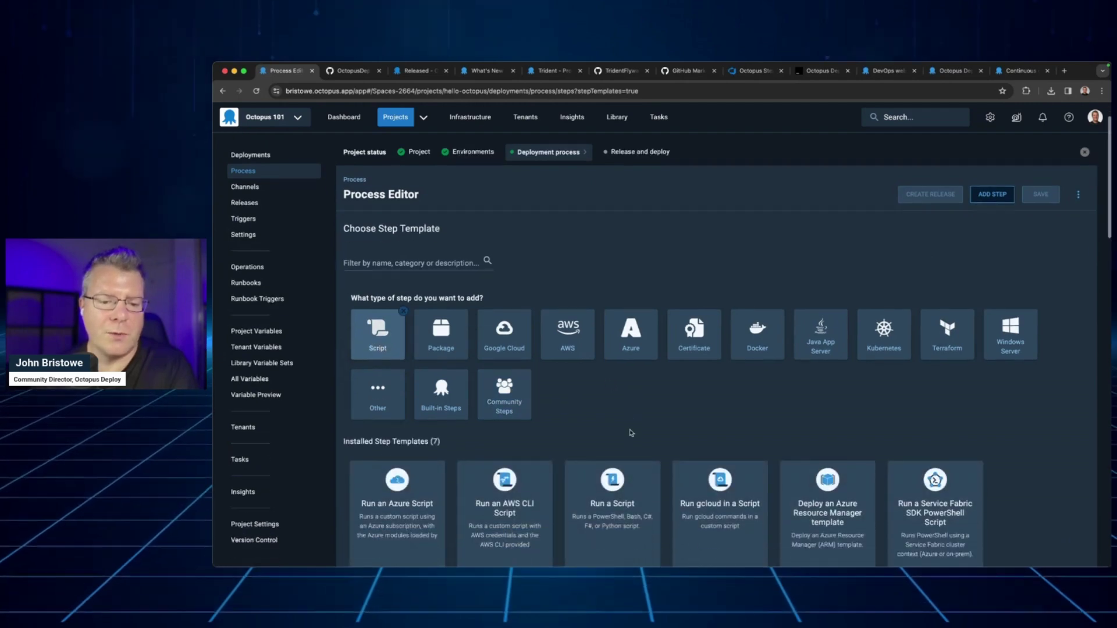
click(612, 466)
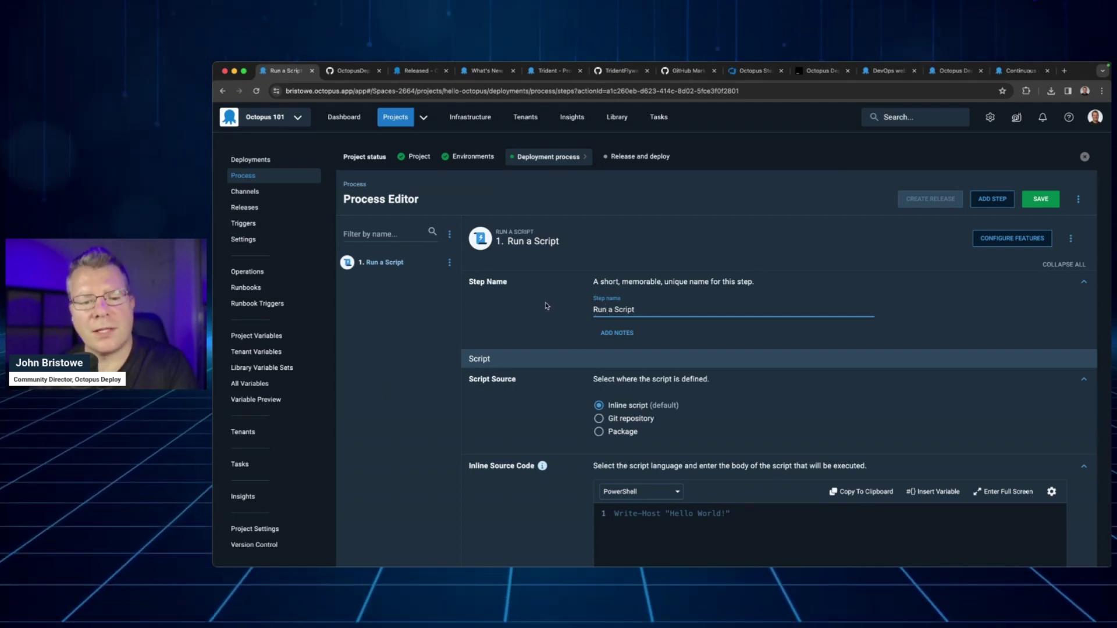
- Enter the inline PowerShell script Write-Host "Hello Octopus 101" as the source code of the Run a Script step
scroll(683, 326, down, 2)
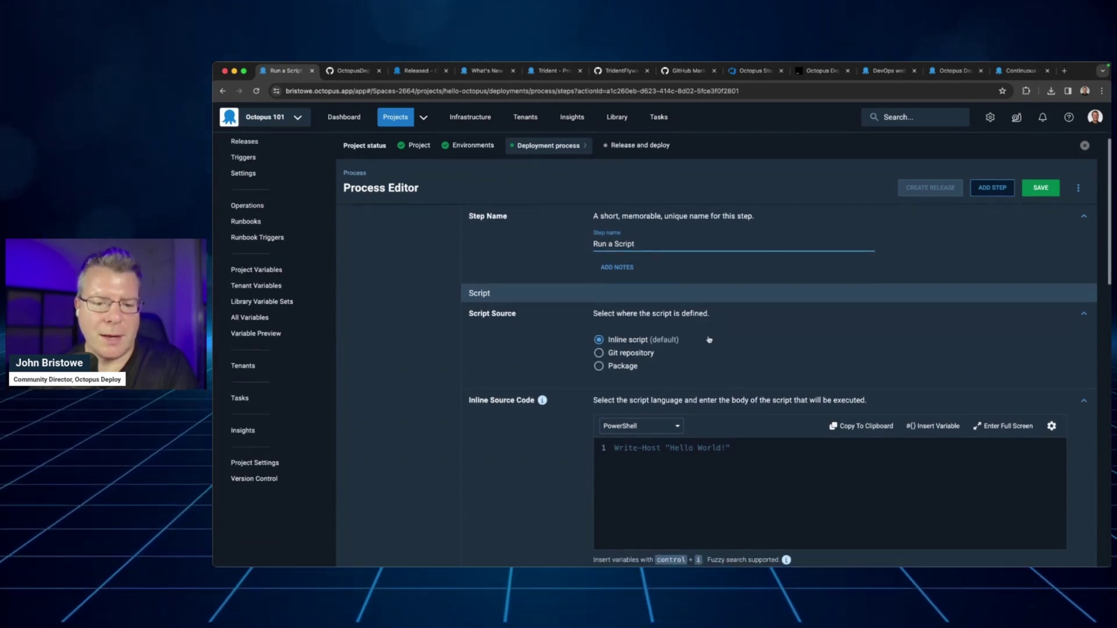
scroll(709, 340, down, 3)
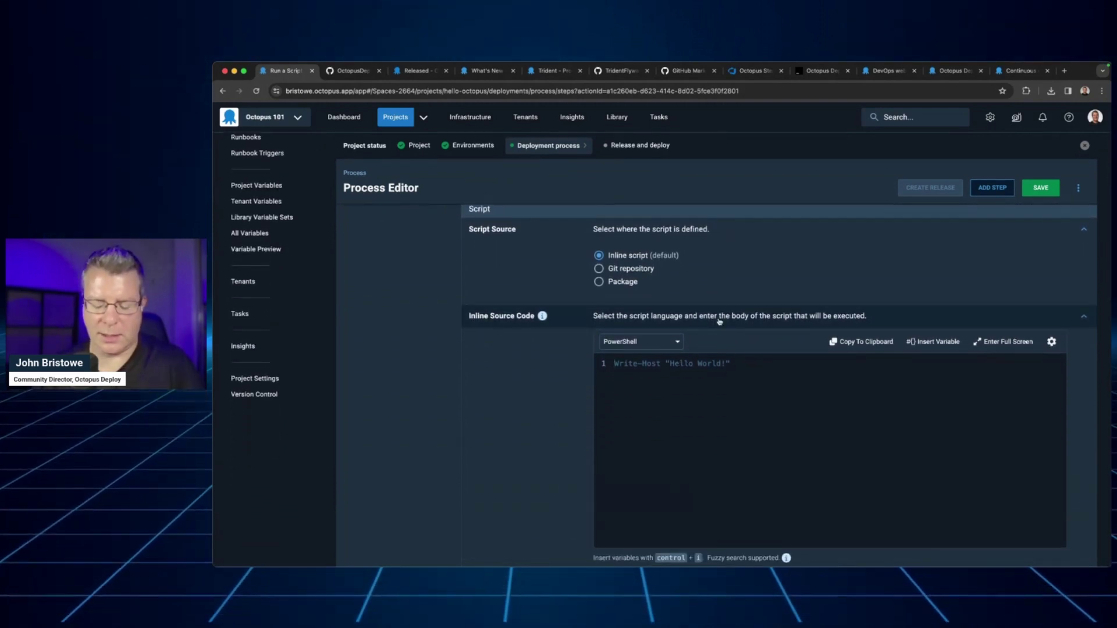
text(Write-Host ")
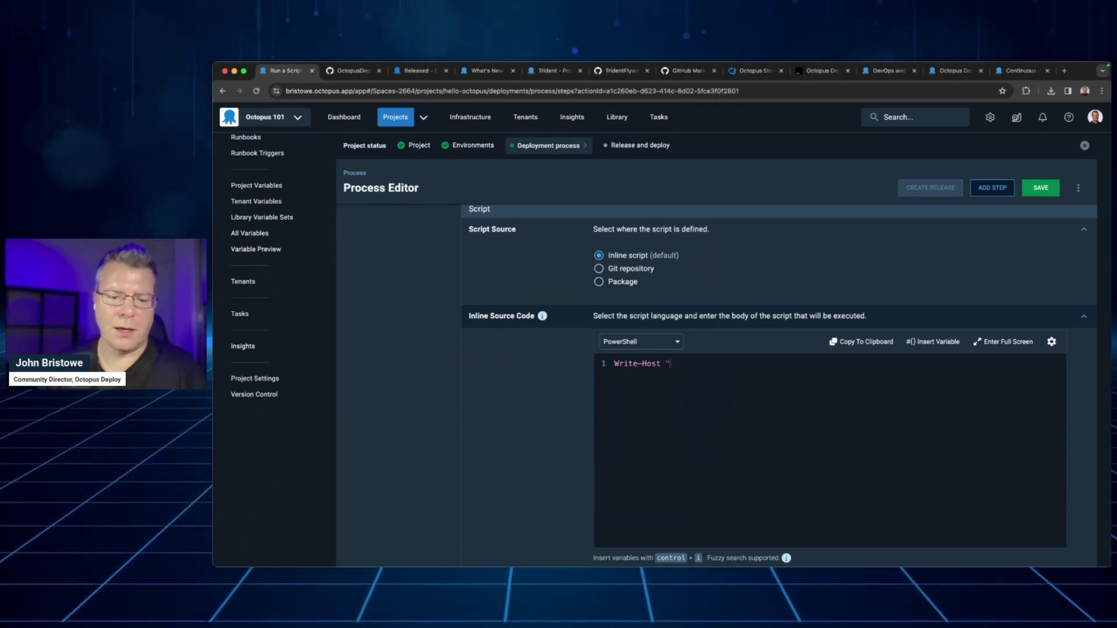
text(Hello Octopus 101")
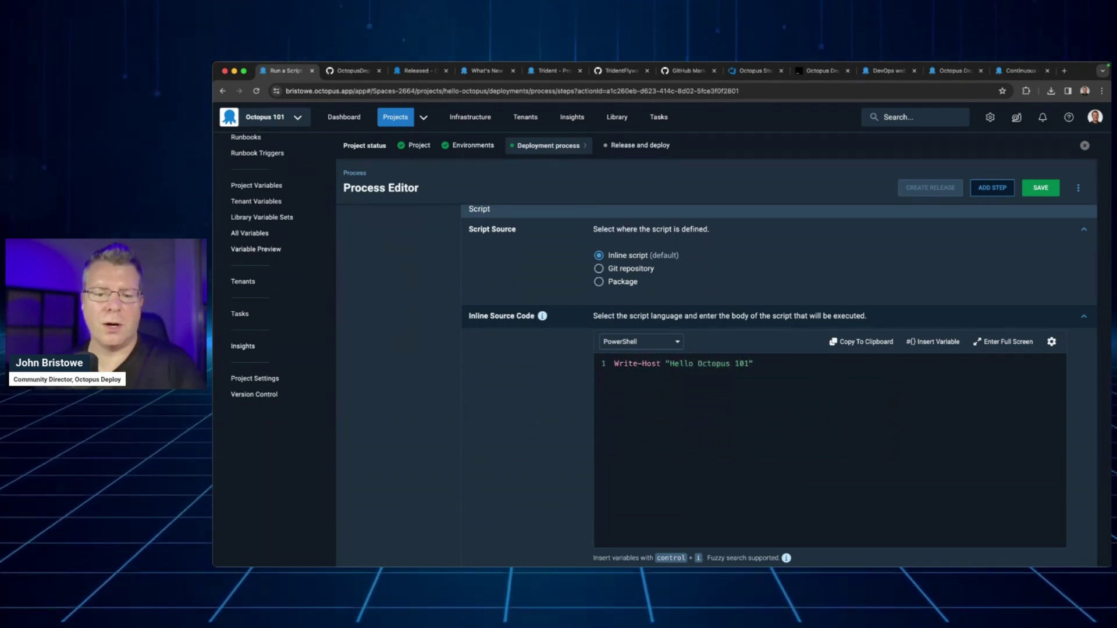
- Examine the script languages on offer and the built-in Octopus variables that can be inserted into the inline script
click(639, 349)
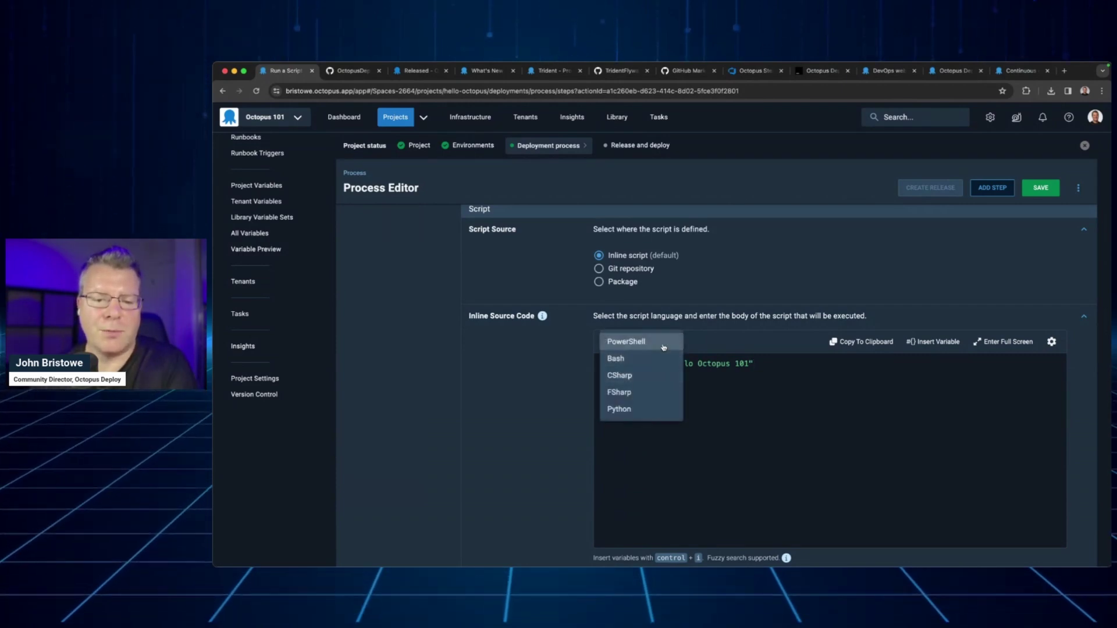
click(549, 344)
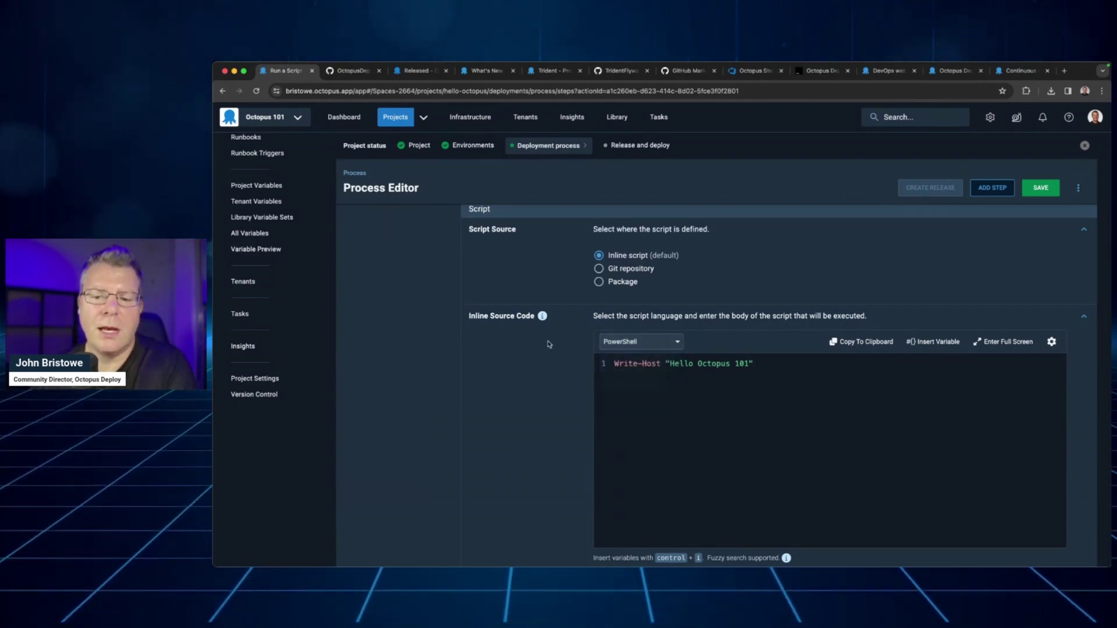
click(922, 345)
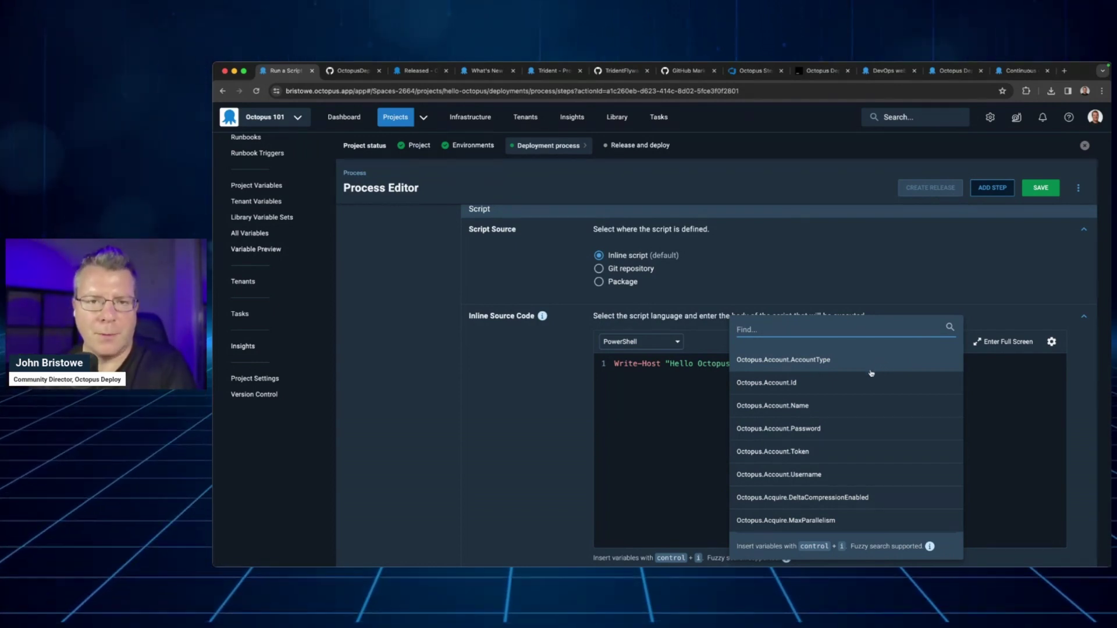
scroll(849, 402, down, 3)
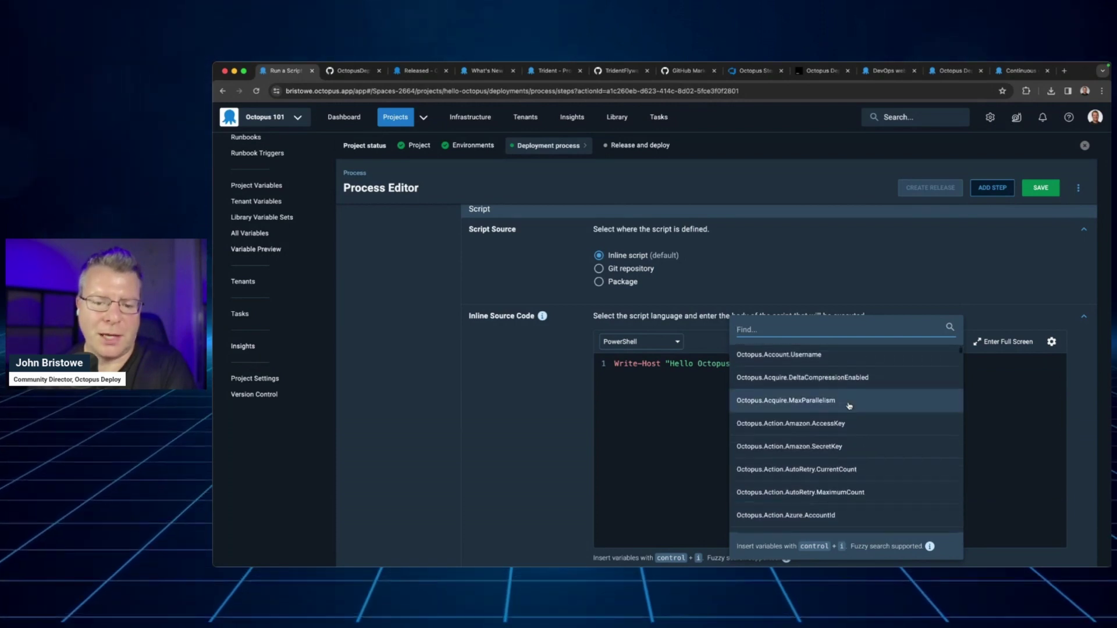
scroll(849, 406, down, 10)
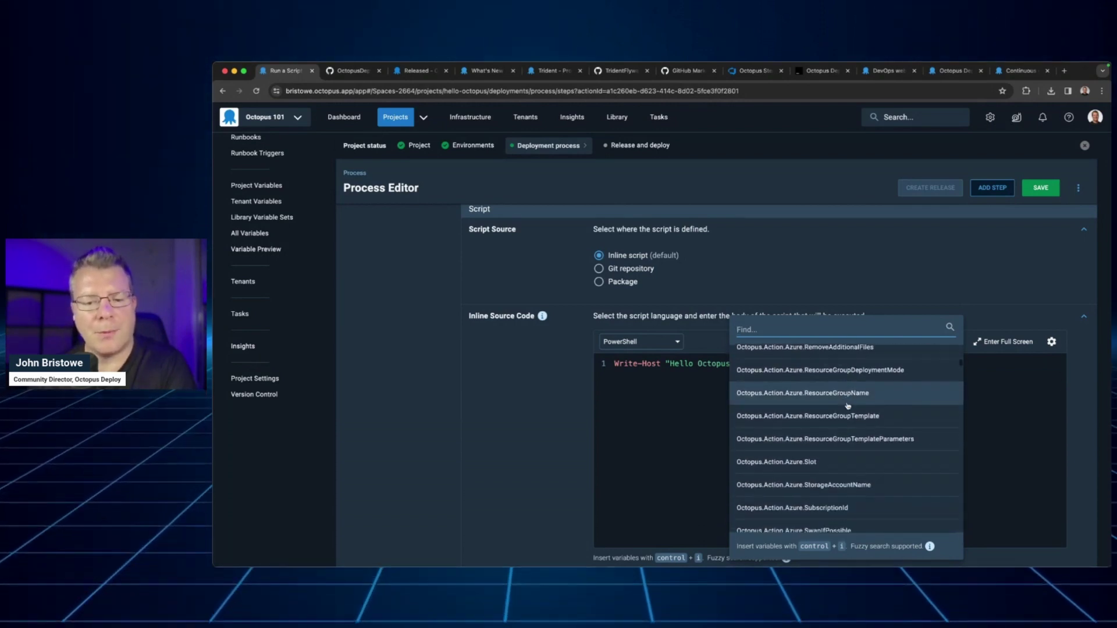
scroll(848, 406, down, 10)
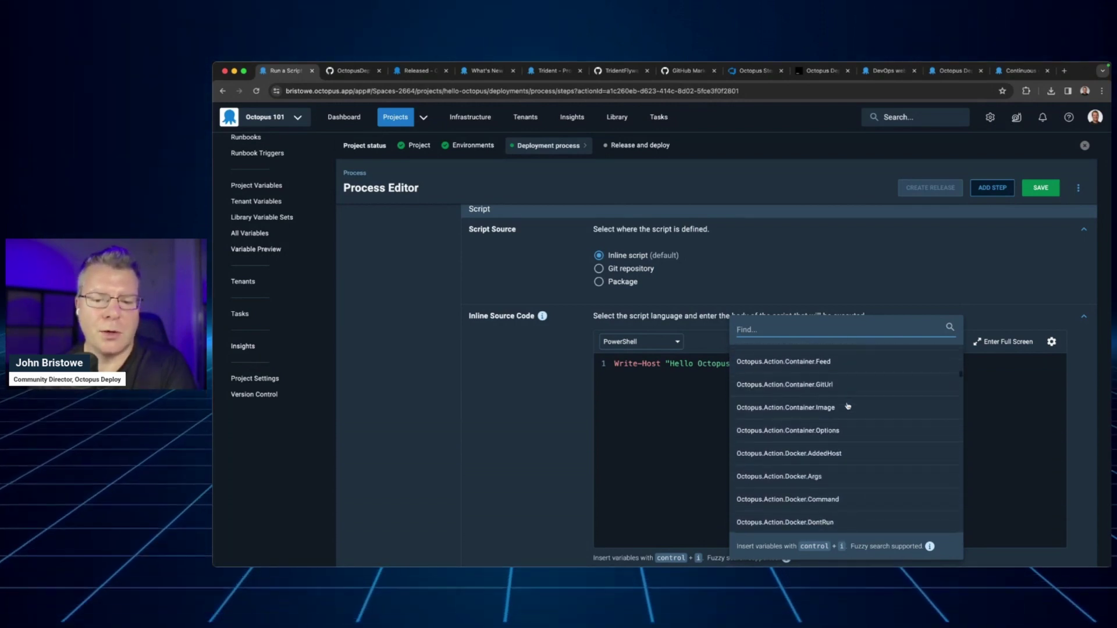
scroll(847, 406, up, 12)
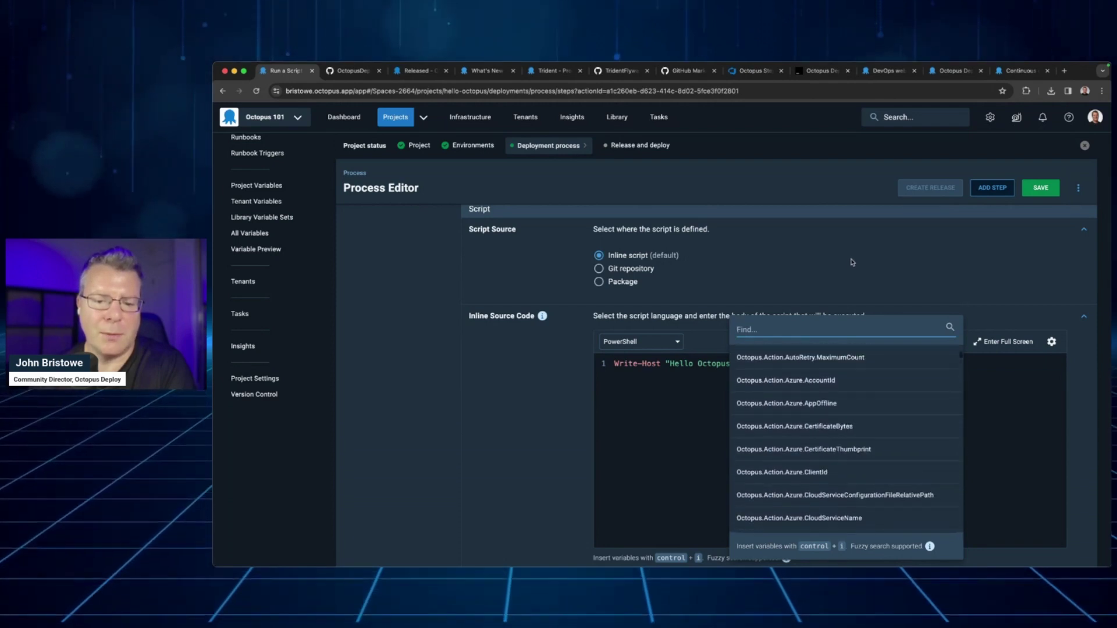
click(853, 262)
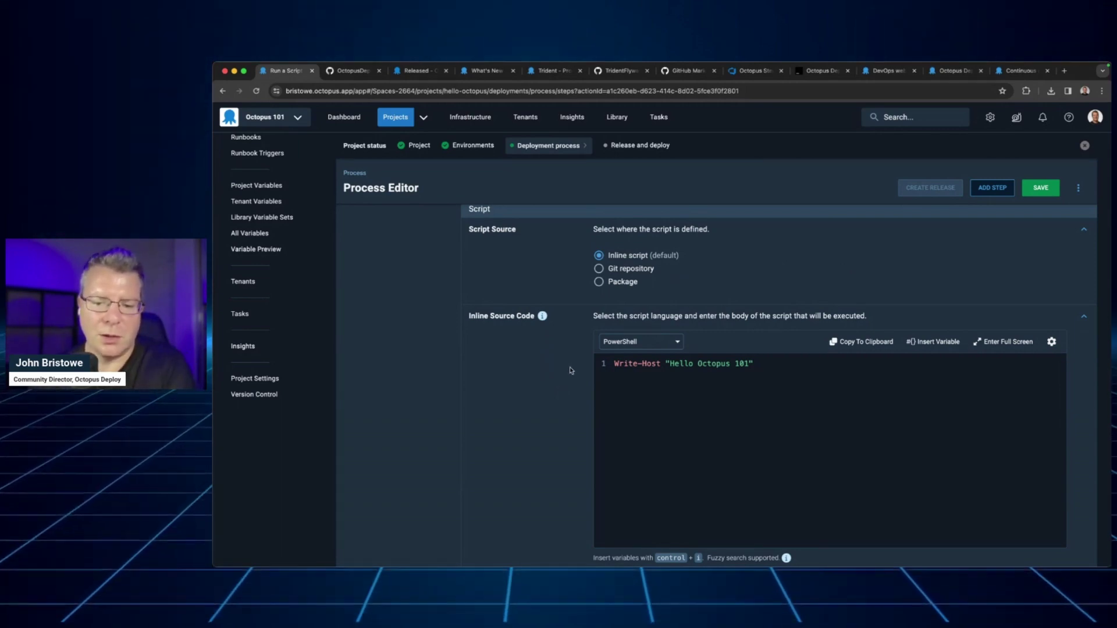
- Set the script step's execution location to run once on a worker and check the available worker pools, keeping Hosted Windows
scroll(569, 371, down, 2)
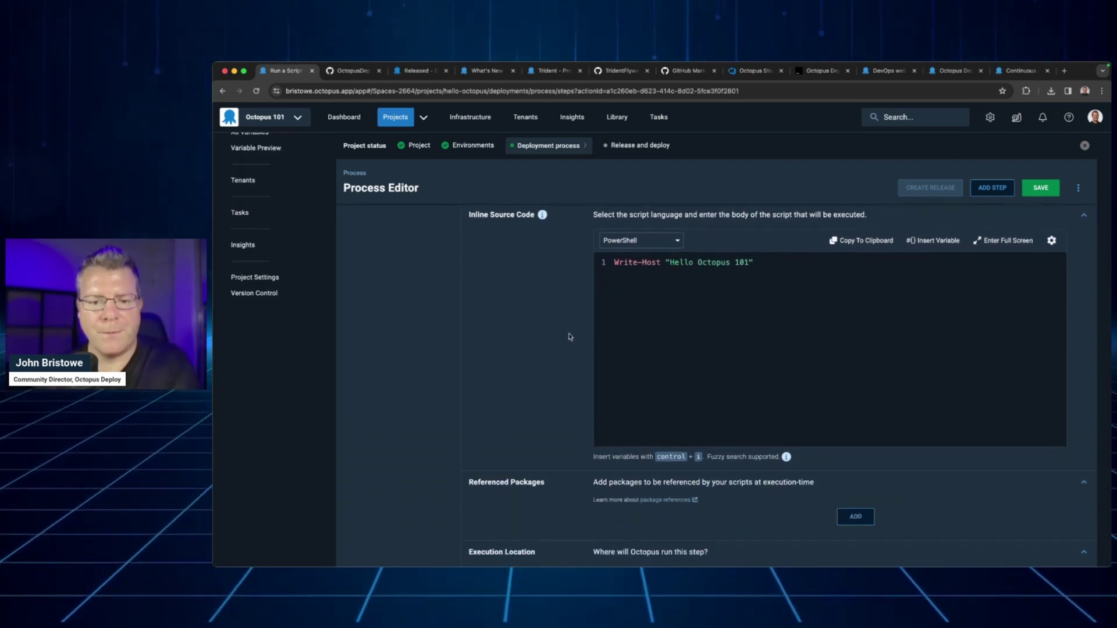
scroll(569, 337, down, 5)
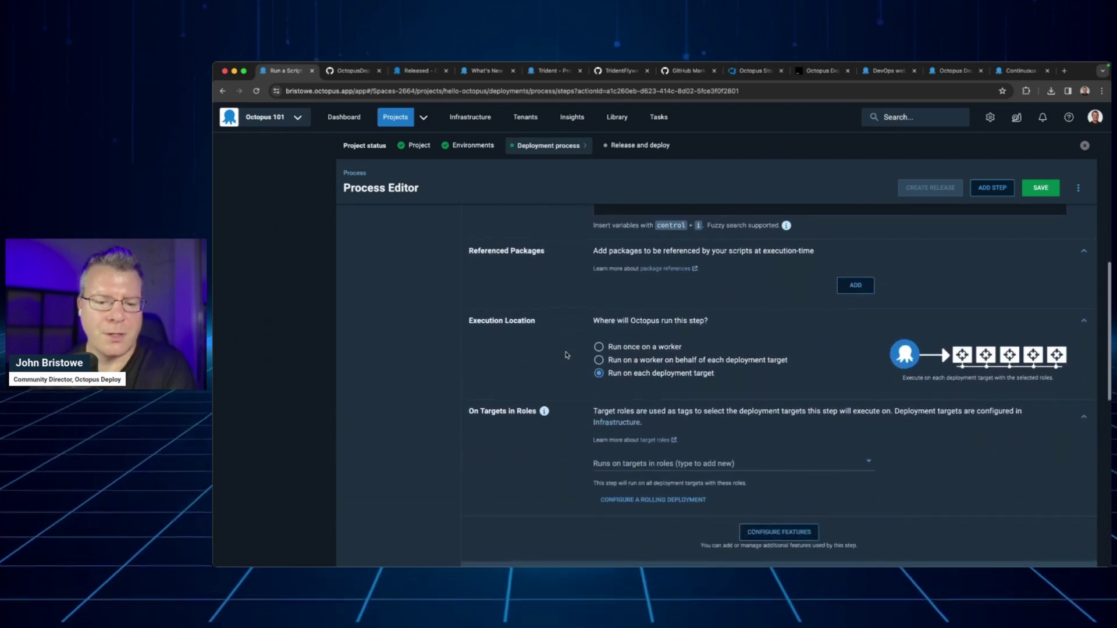
click(624, 347)
scroll(626, 349, down, 2)
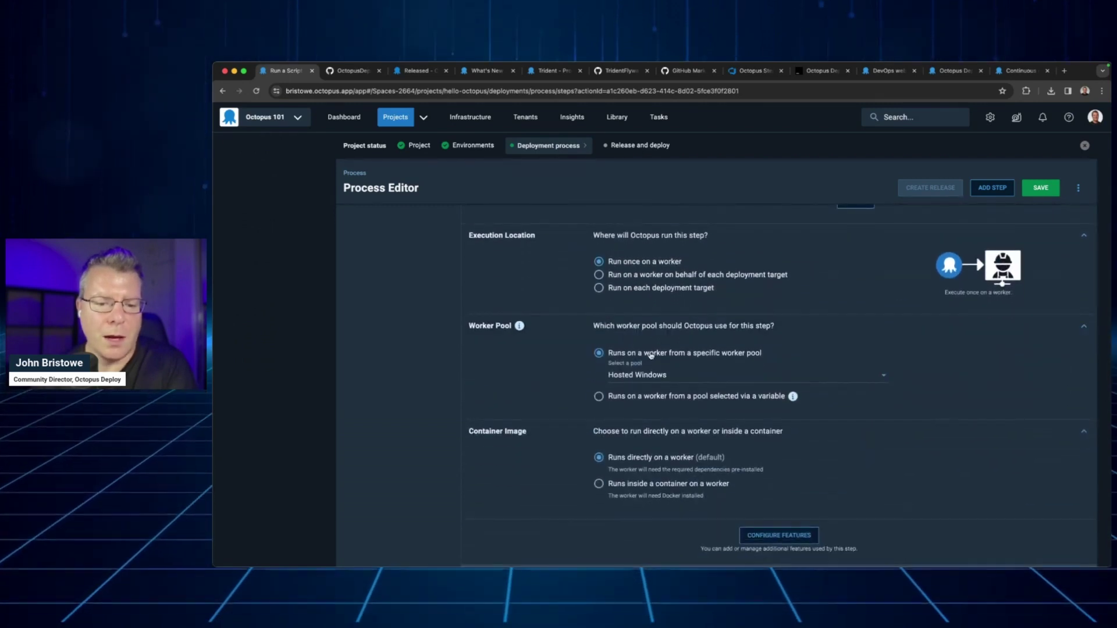
click(664, 377)
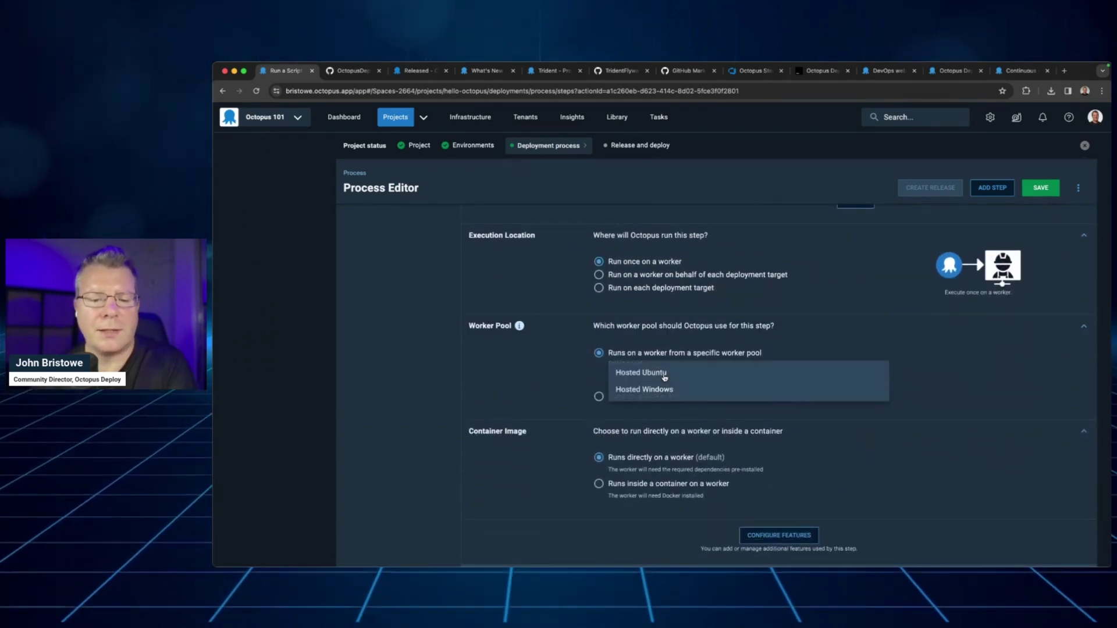
click(563, 373)
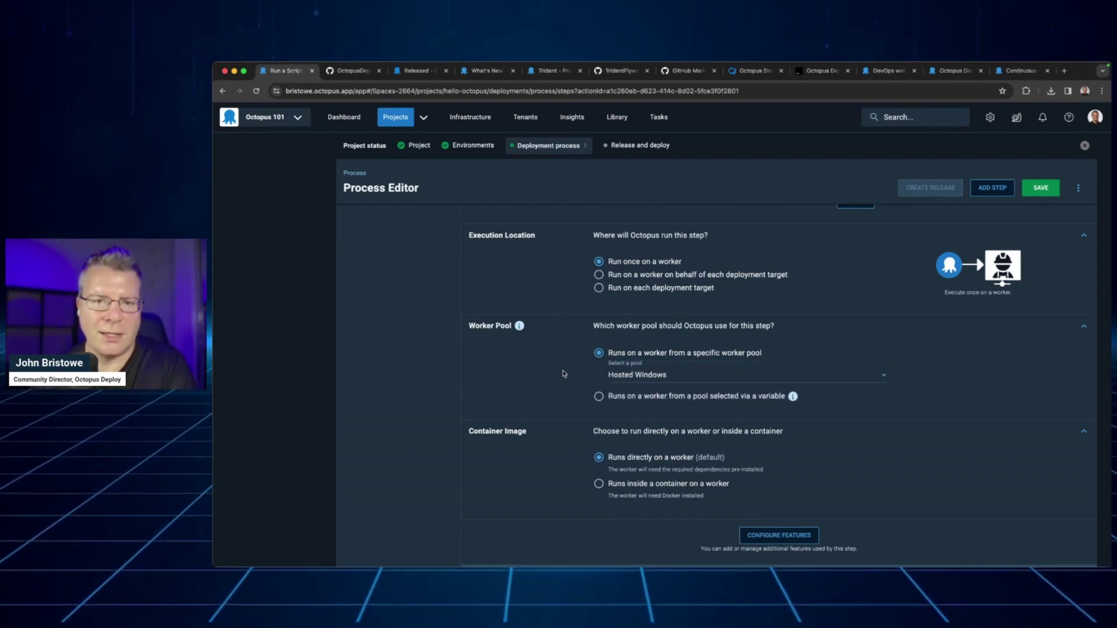
- Review the script step's container image, run condition, retry and time-out settings, and save the deployment process
scroll(563, 374, down, 1)
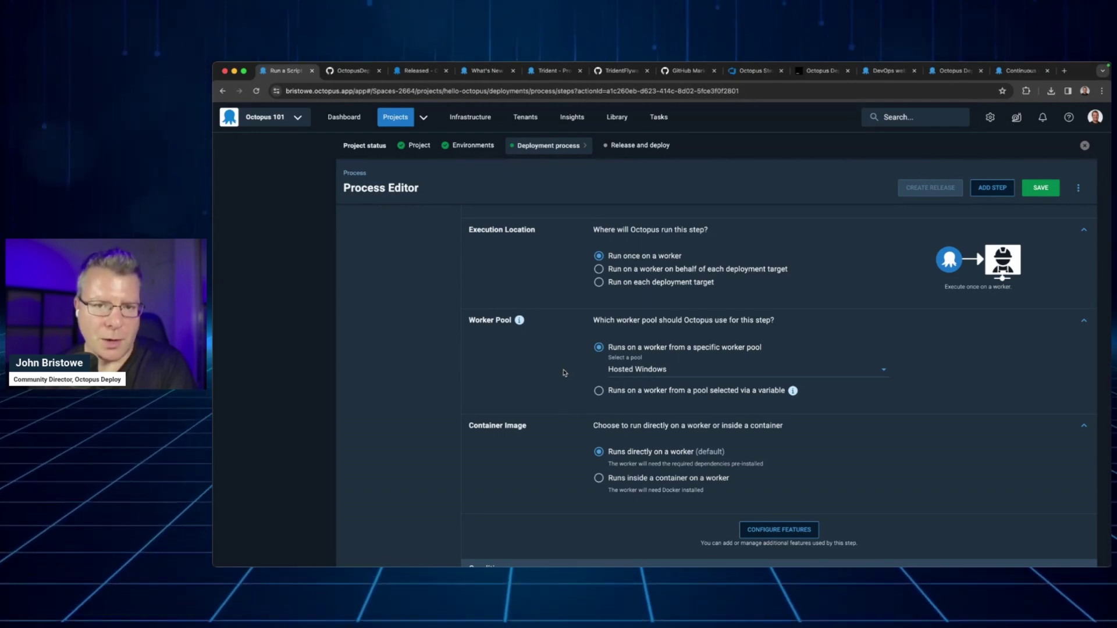
scroll(564, 372, down, 6)
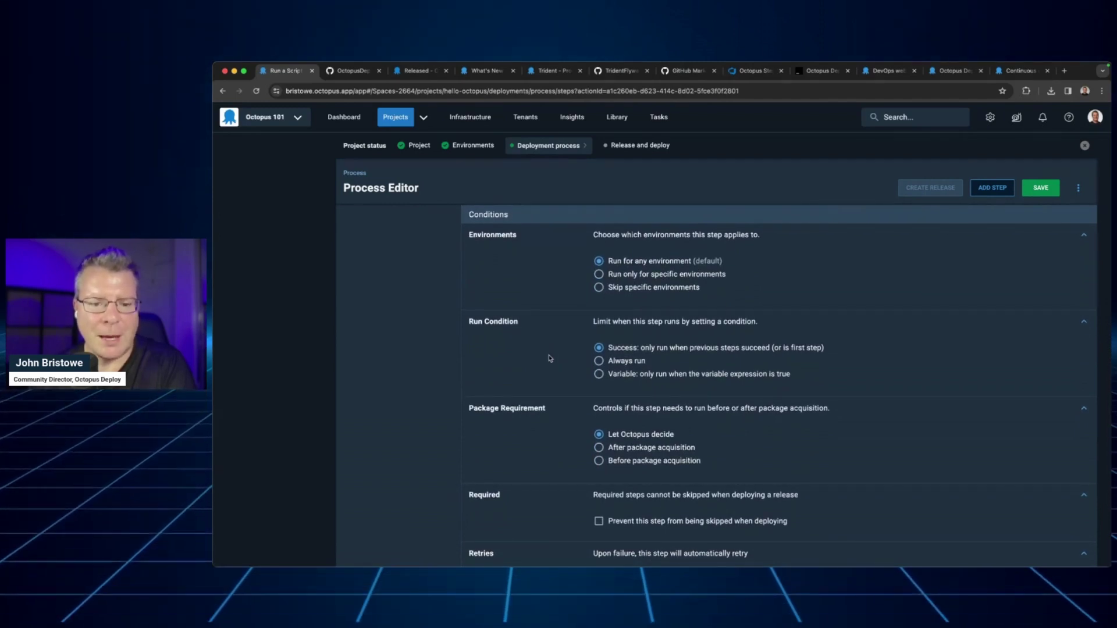
scroll(550, 358, down, 3)
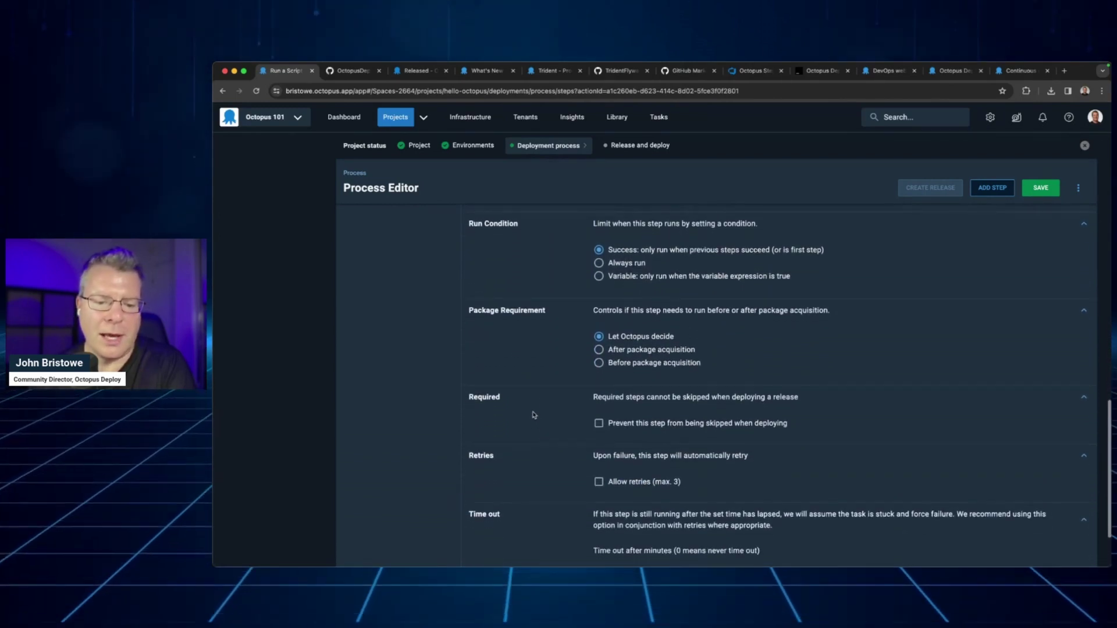
scroll(534, 416, down, 2)
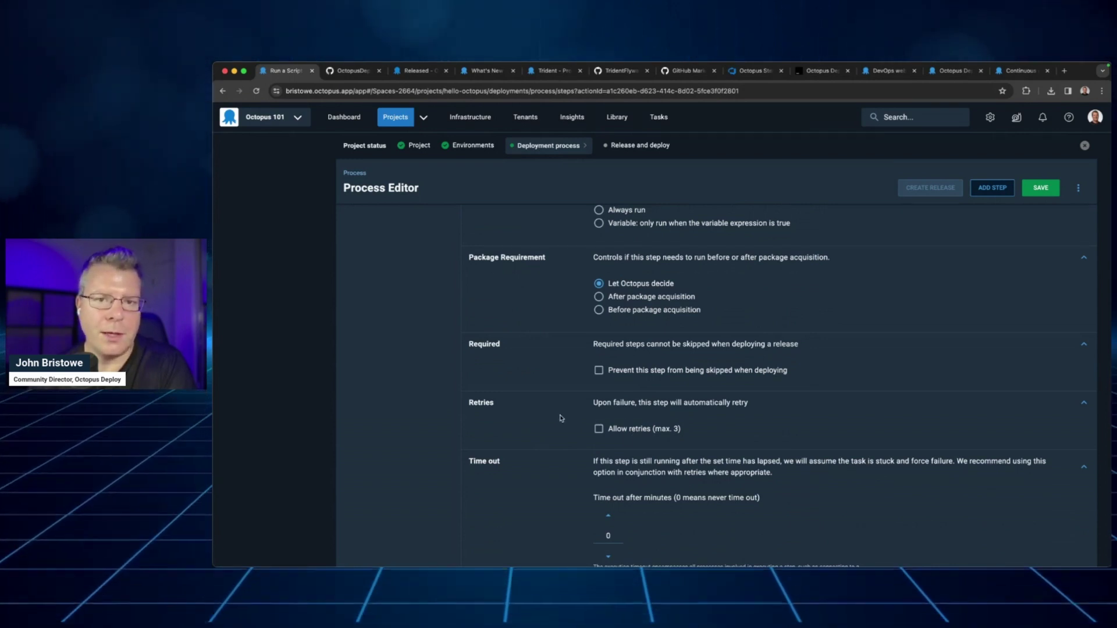
scroll(563, 418, down, 2)
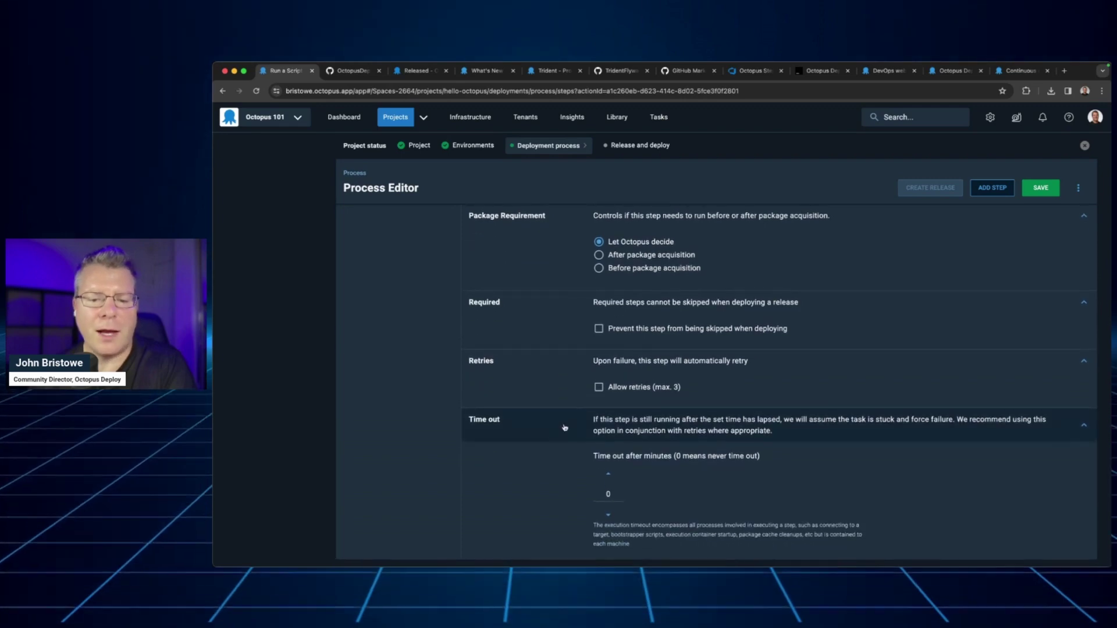
scroll(556, 395, up, 10)
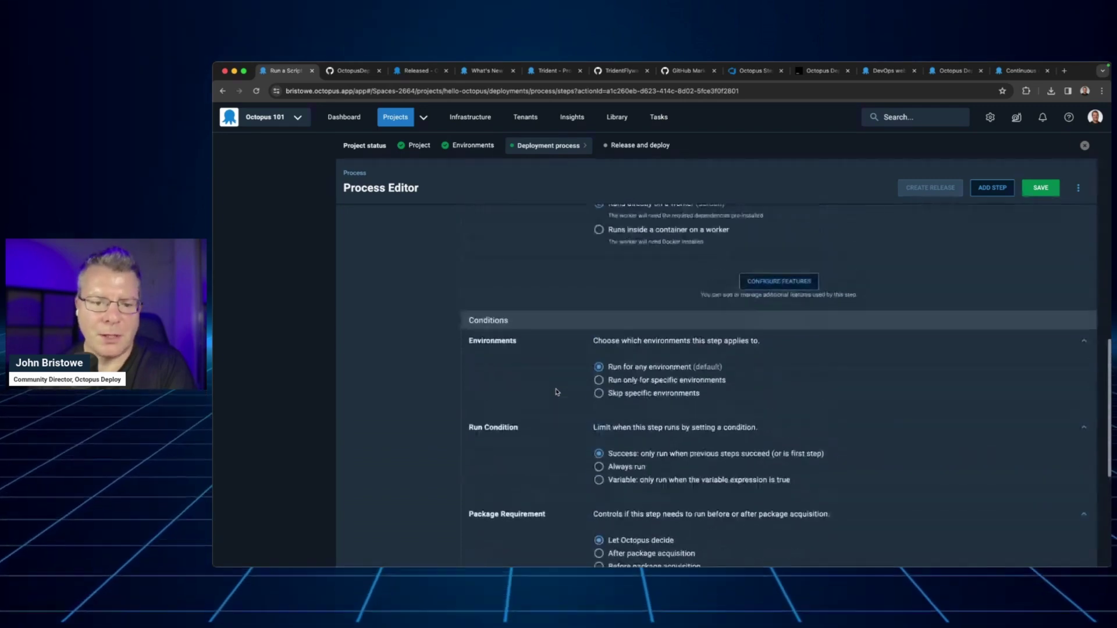
scroll(556, 393, up, 1)
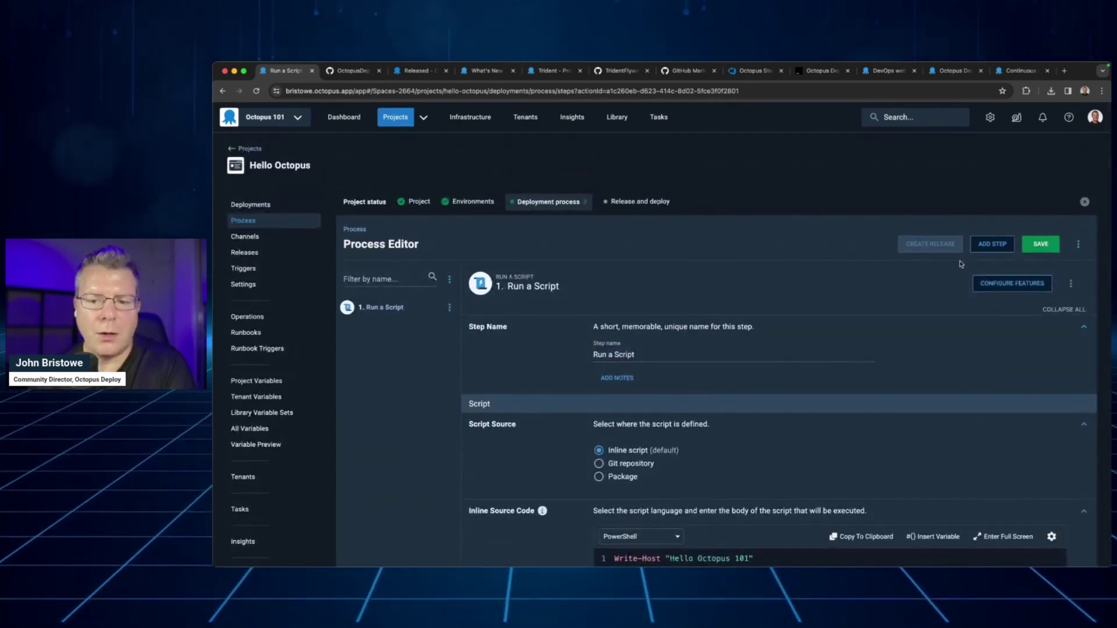
click(1044, 246)
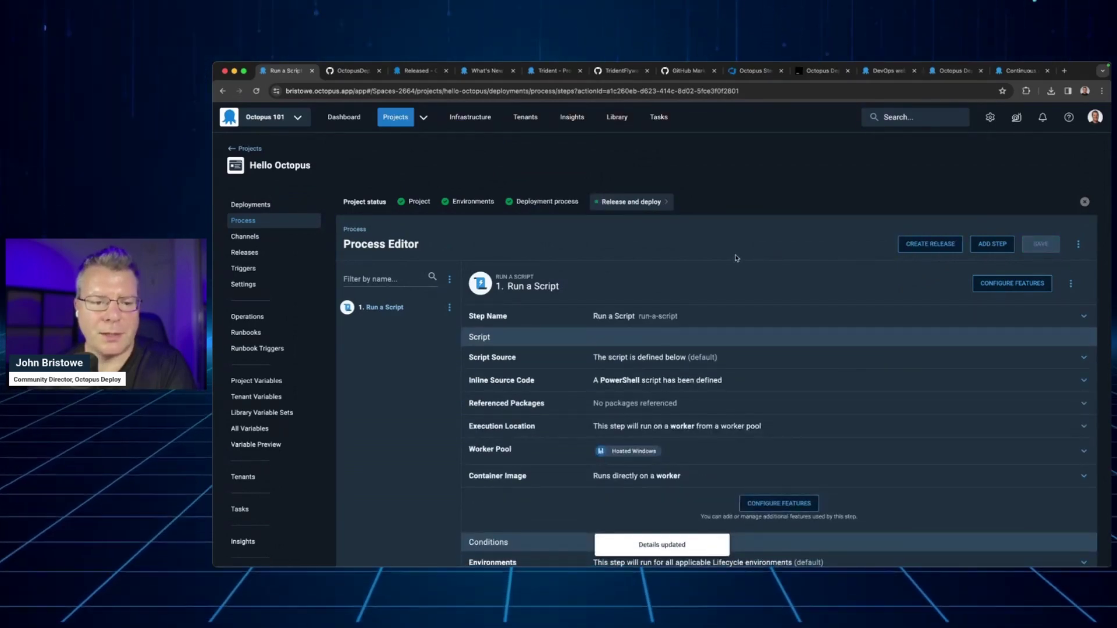
- Create release 0.0.1 for Hello Octopus after checking the accepted version number formats
click(929, 245)
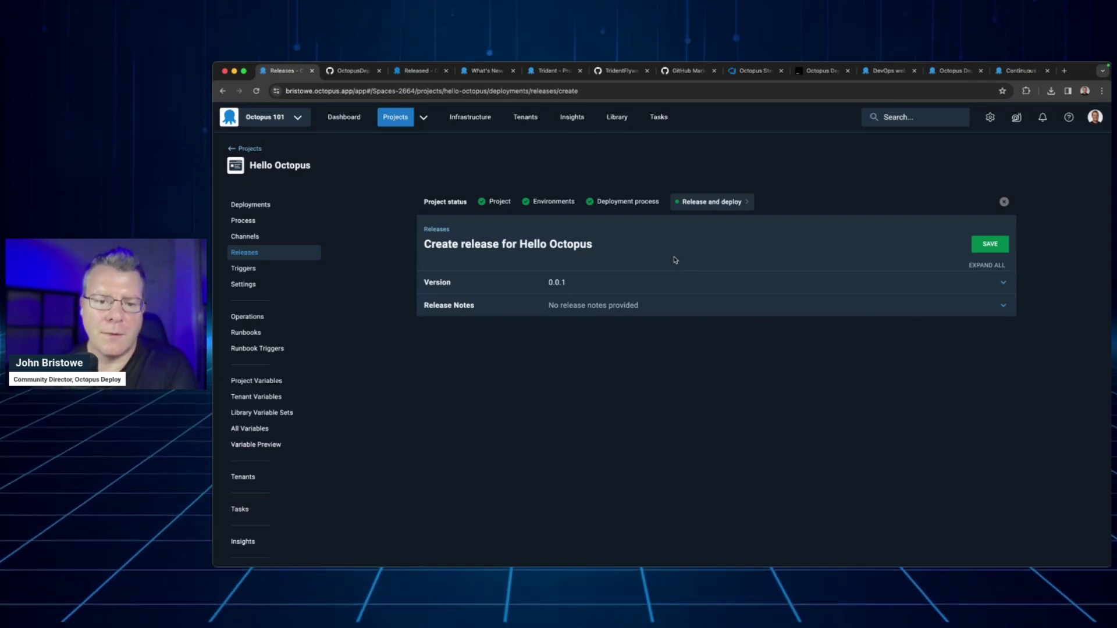
click(598, 285)
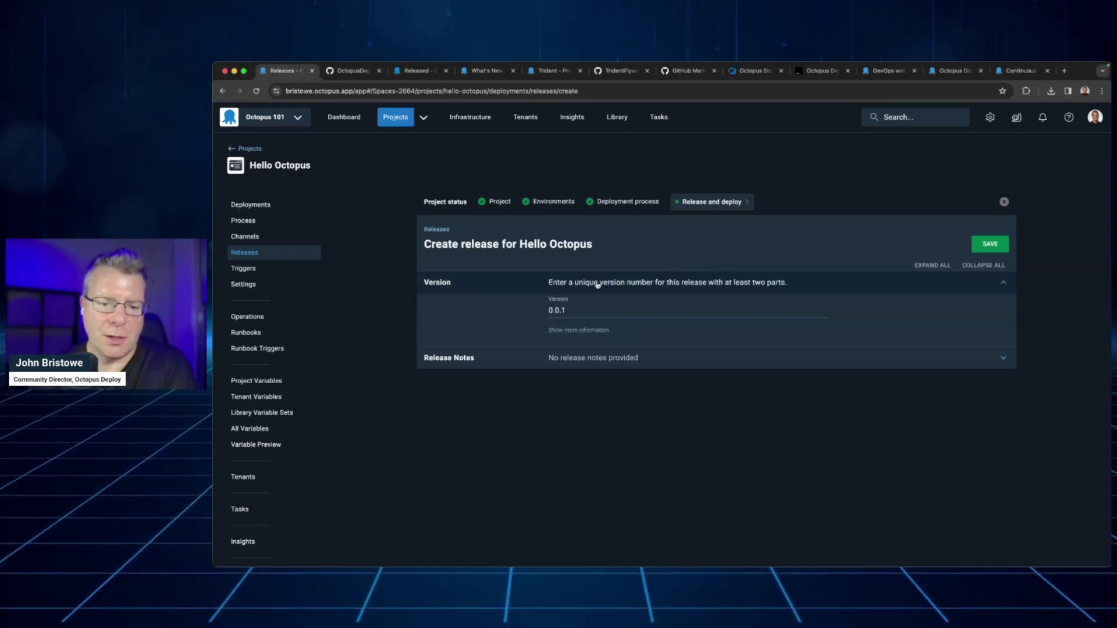
click(595, 332)
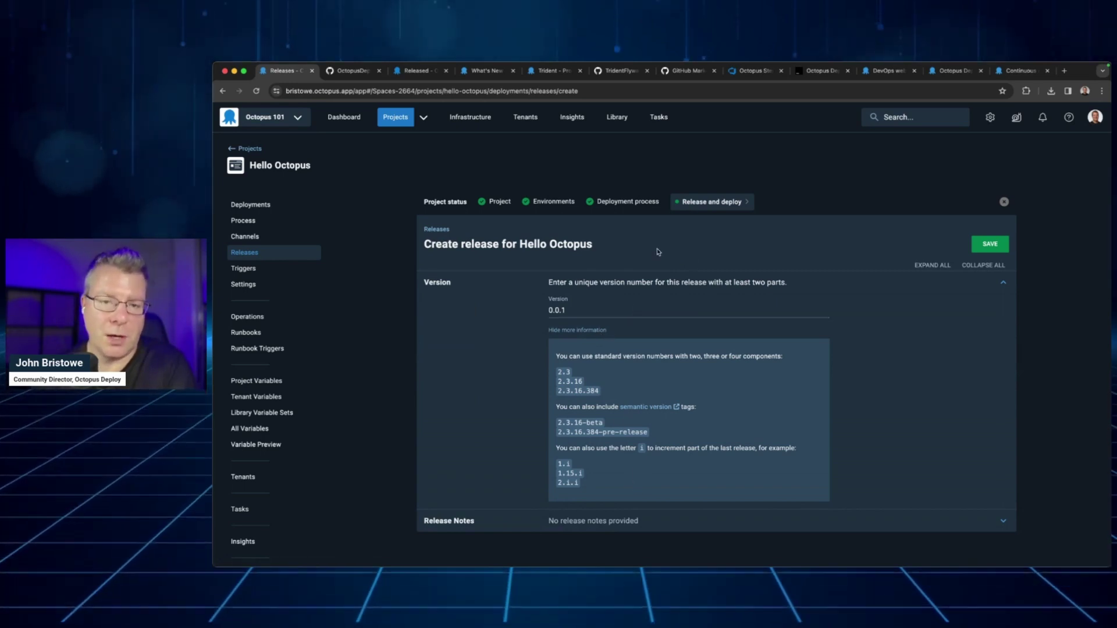
click(995, 246)
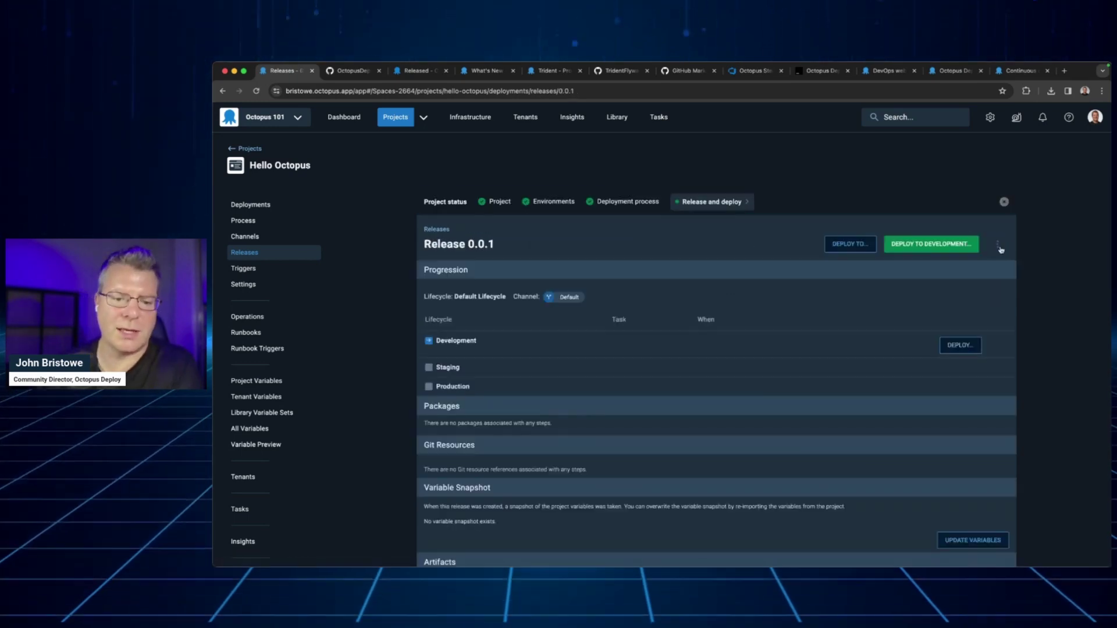
- Review the release 0.0.1 details and open its deployment settings for the Development environment
scroll(793, 281, down, 1)
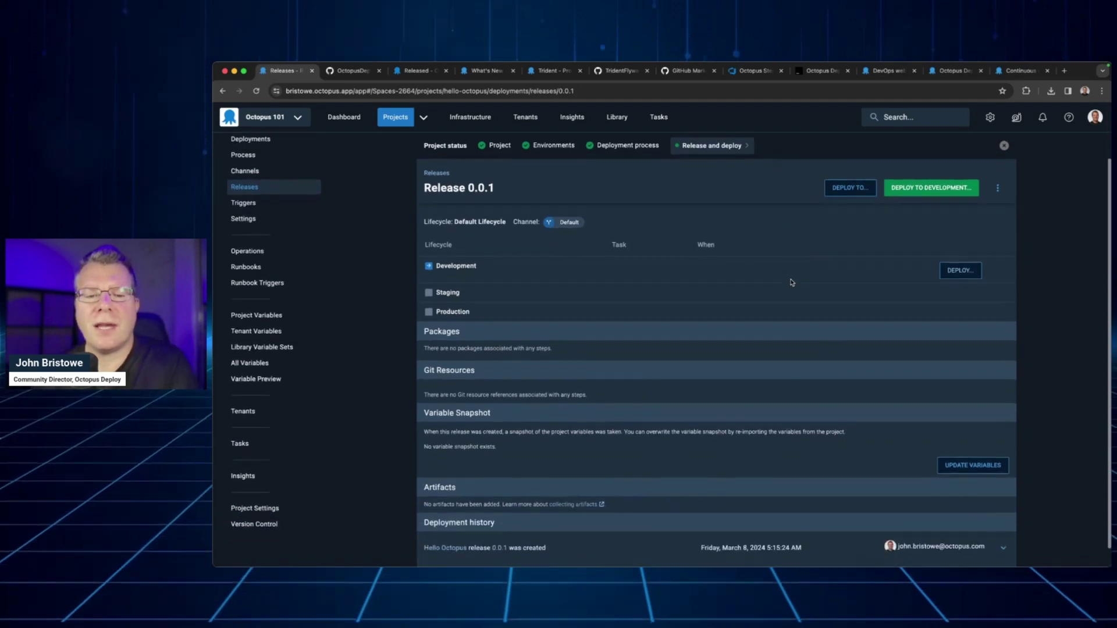
scroll(735, 294, up, 1)
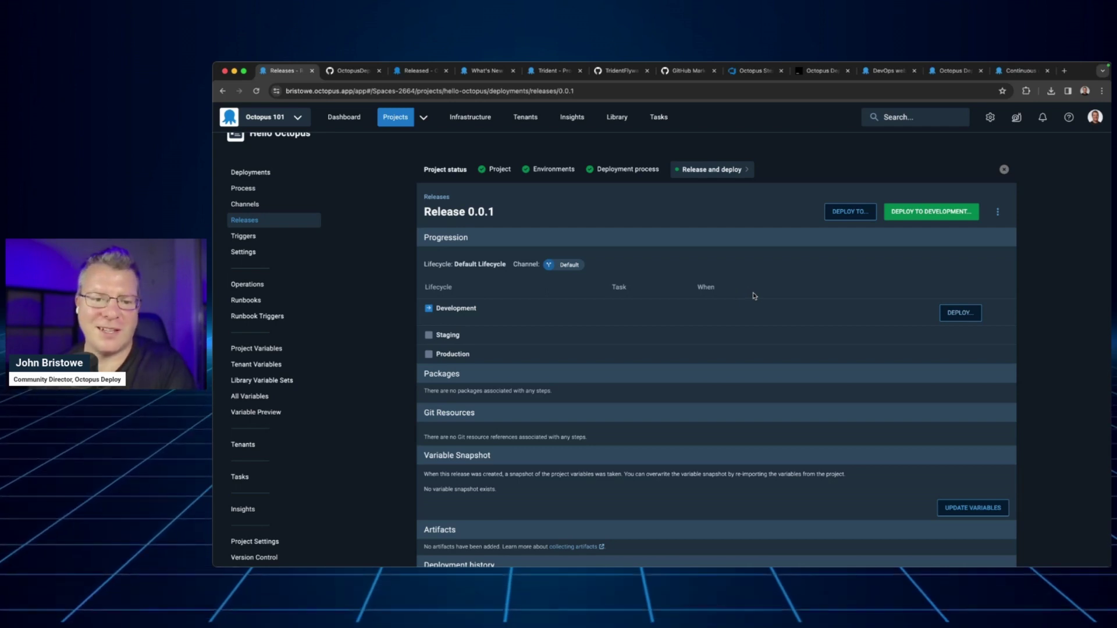
scroll(754, 296, up, 1)
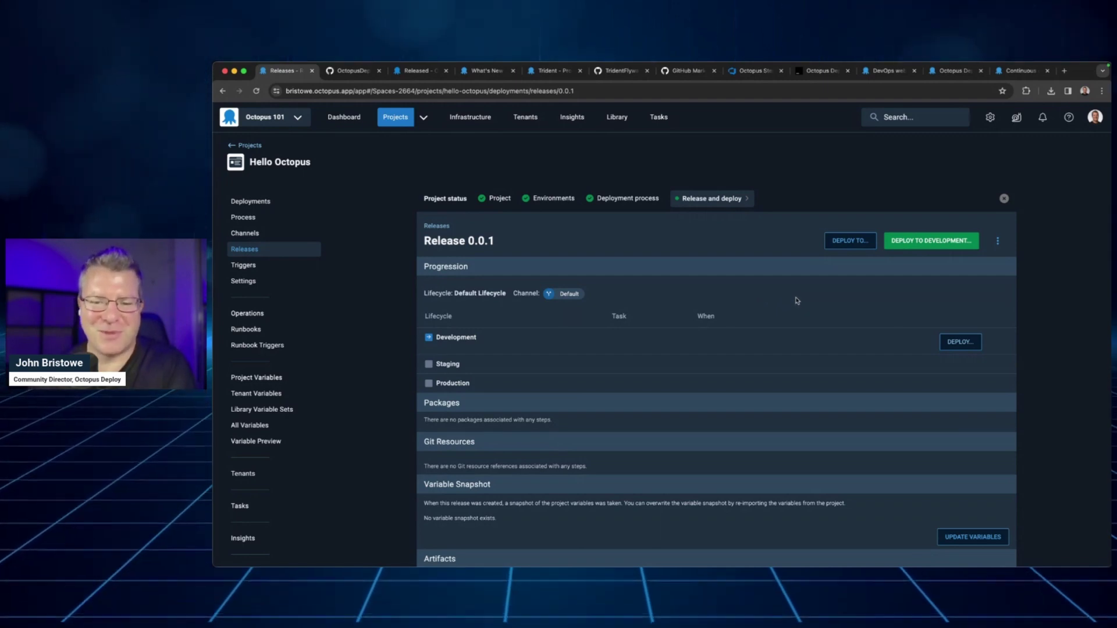
click(915, 245)
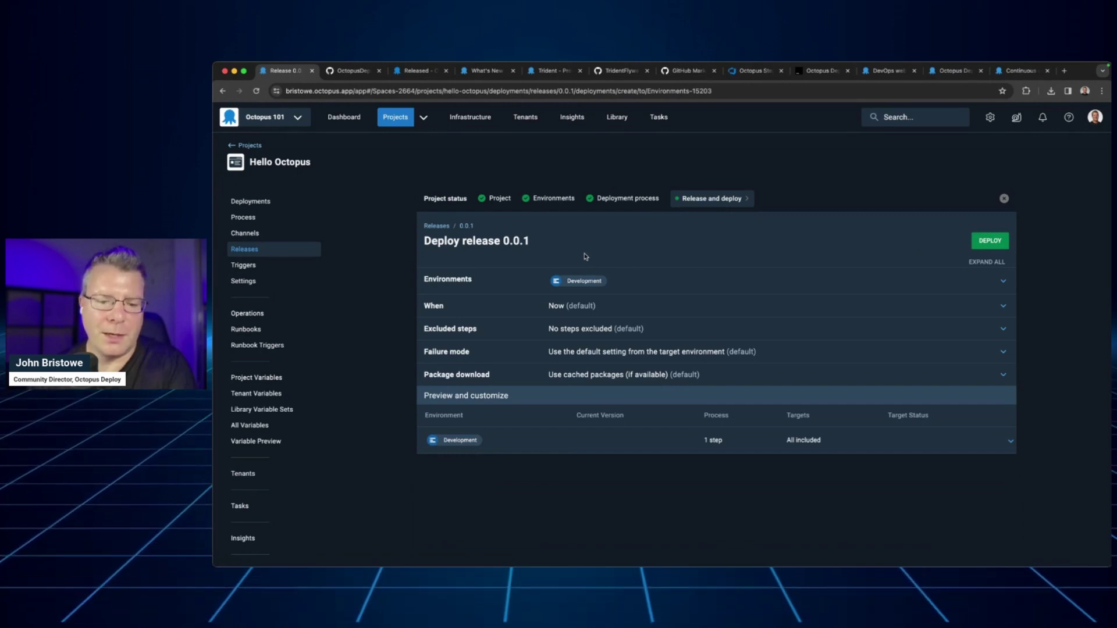
- Review the environment, timing, excluded steps and failure mode options, and deploy release 0.0.1 to Development with the defaults
click(653, 282)
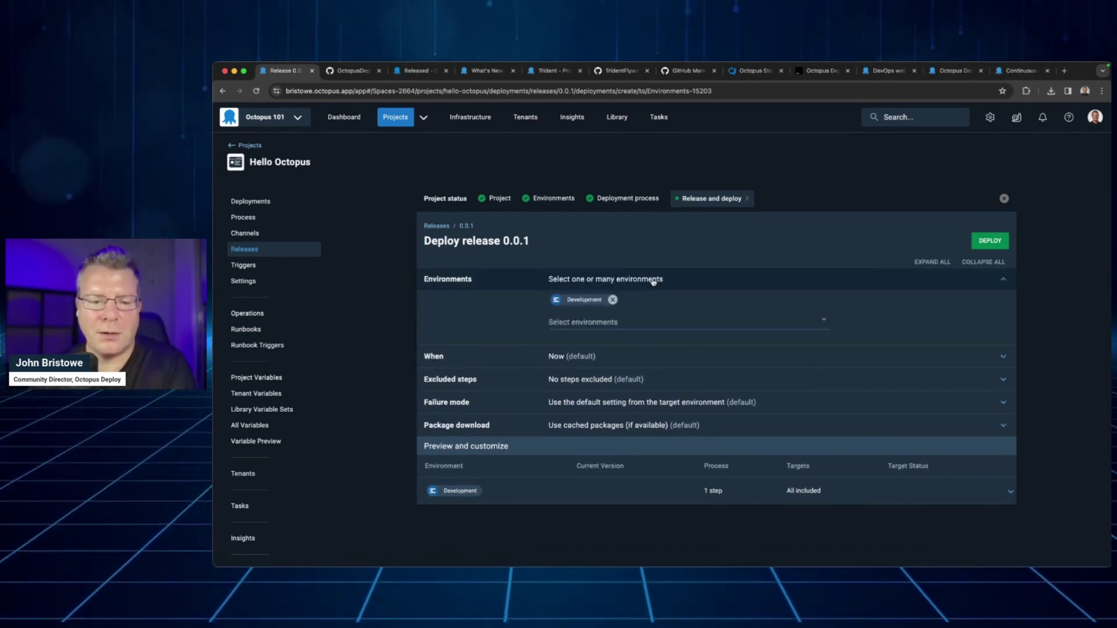
click(653, 282)
click(647, 306)
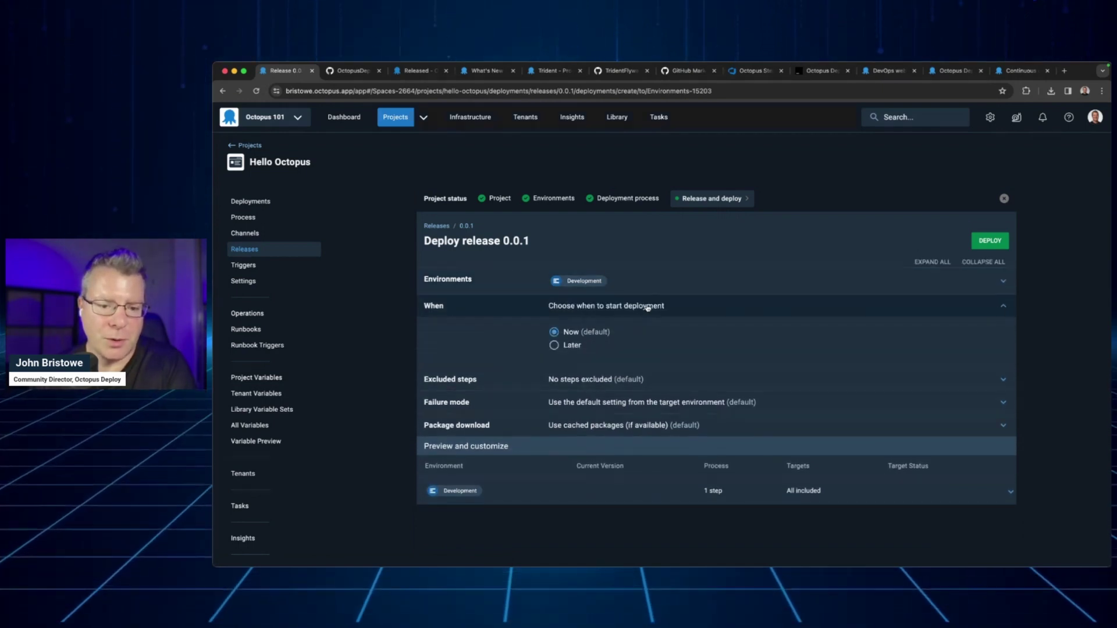
click(656, 306)
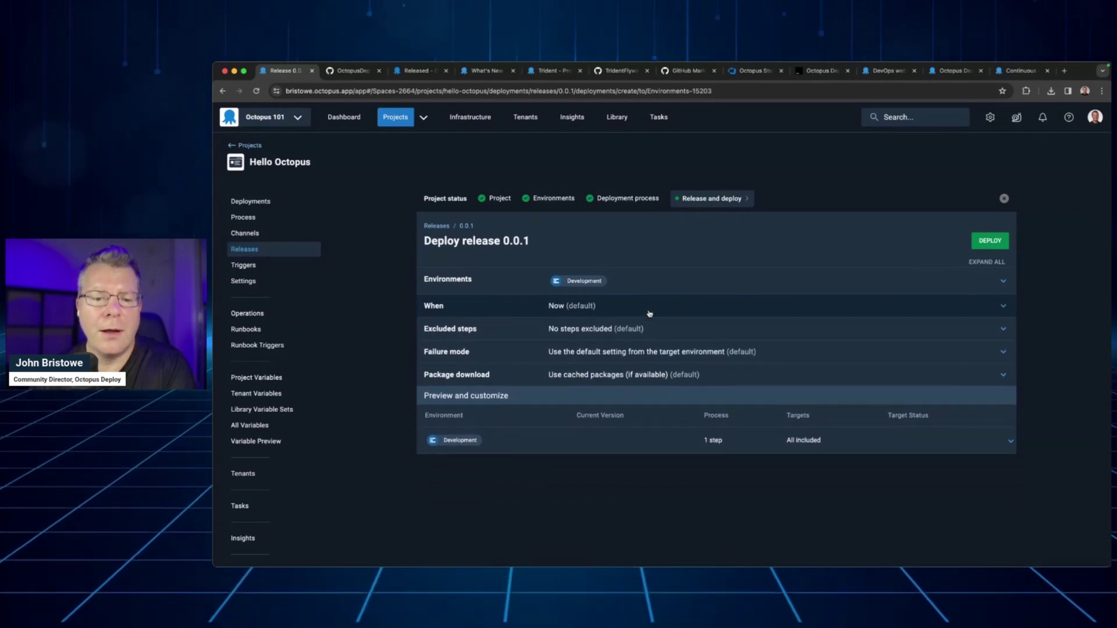
click(660, 325)
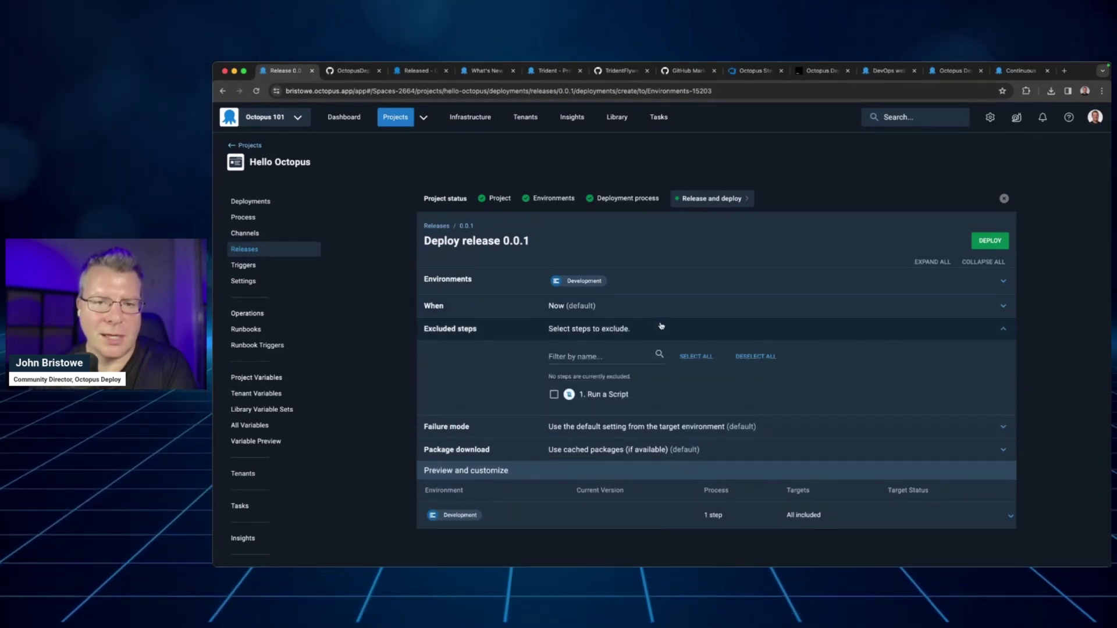
click(661, 326)
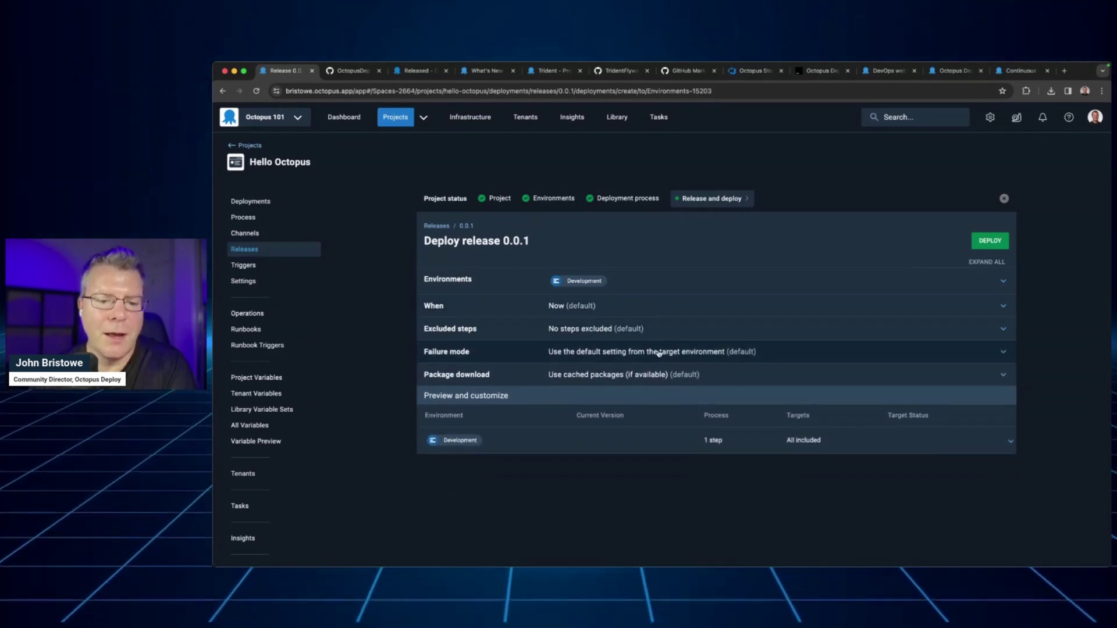
click(659, 354)
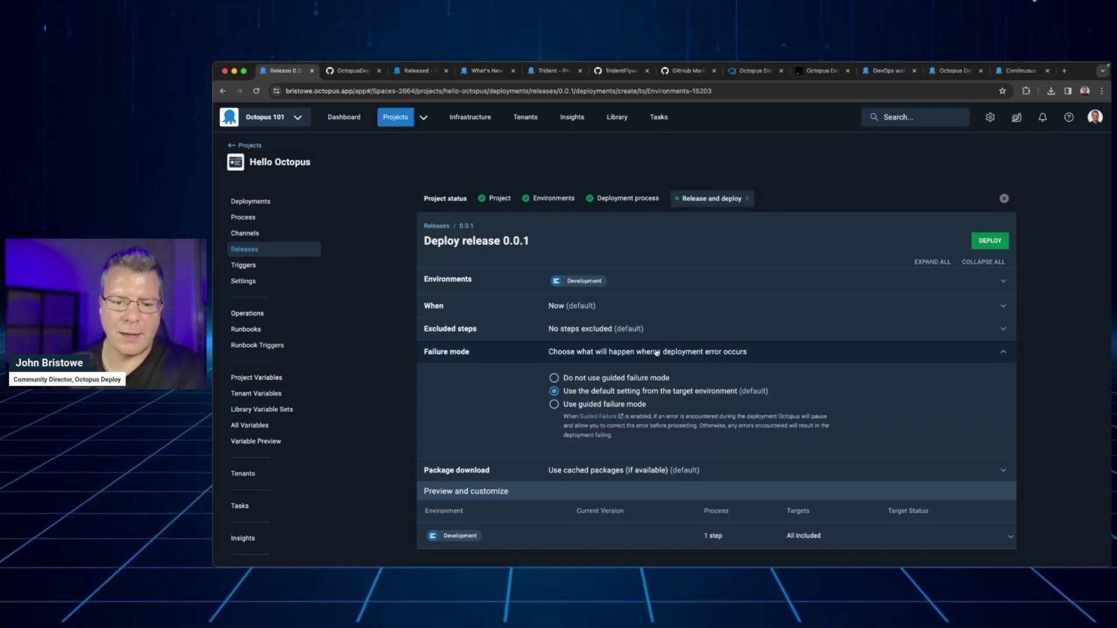
click(656, 353)
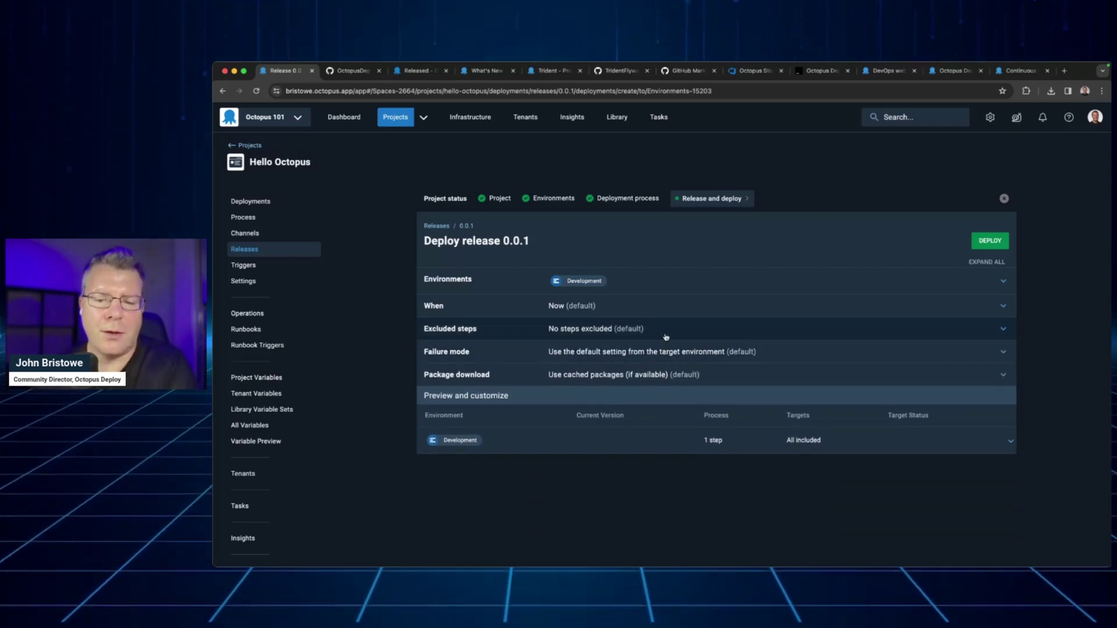
click(989, 241)
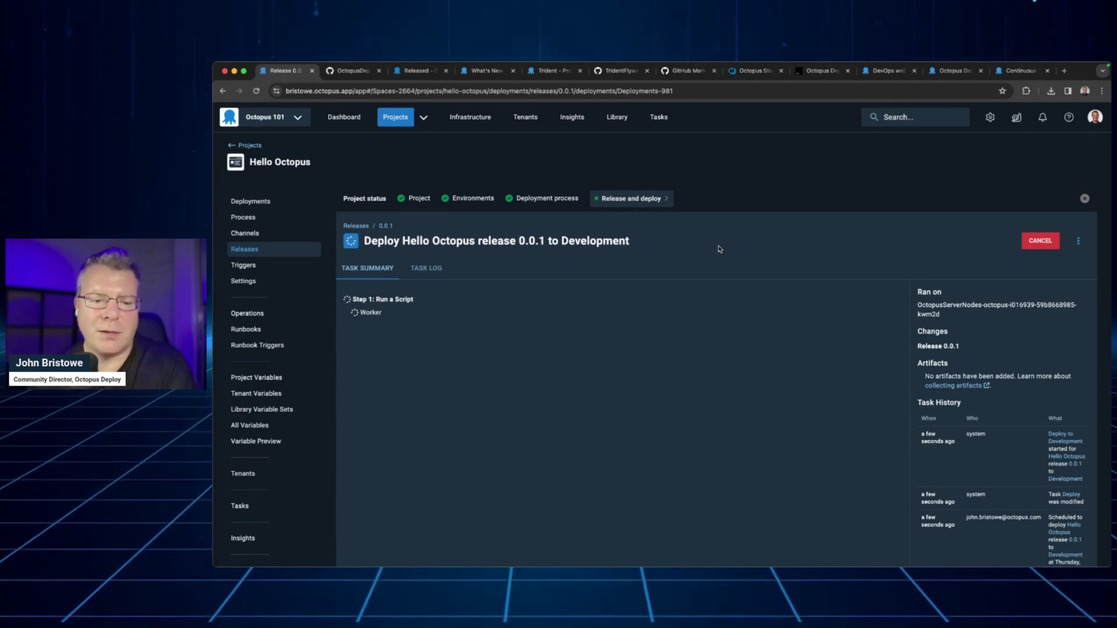
- Follow the Development deployment through its task summary and log, and check the script's output on the worker
click(425, 275)
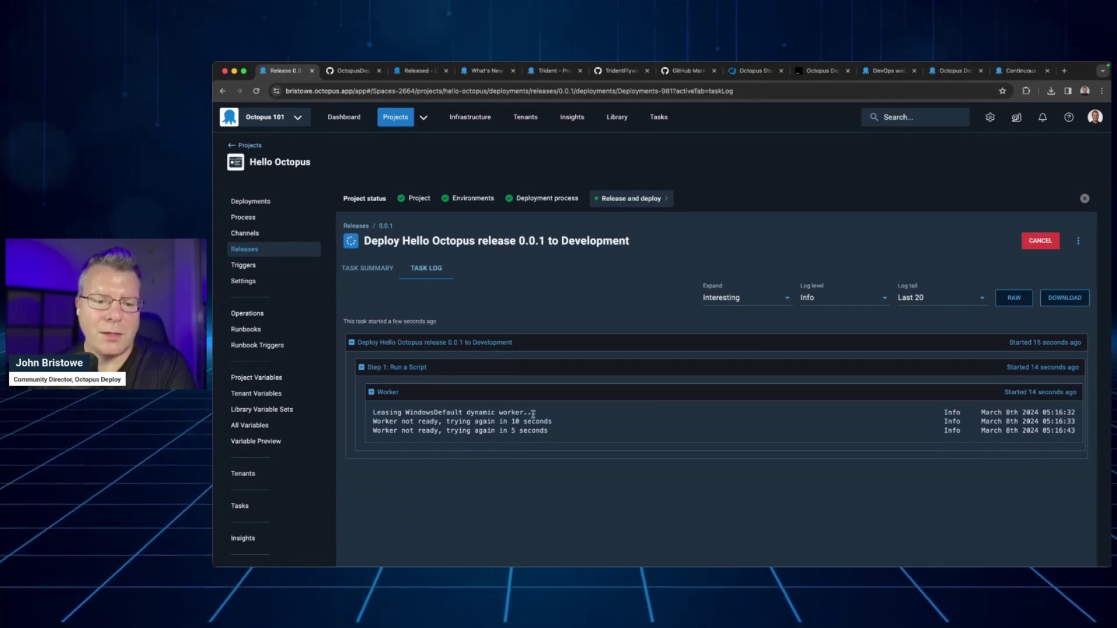
click(372, 269)
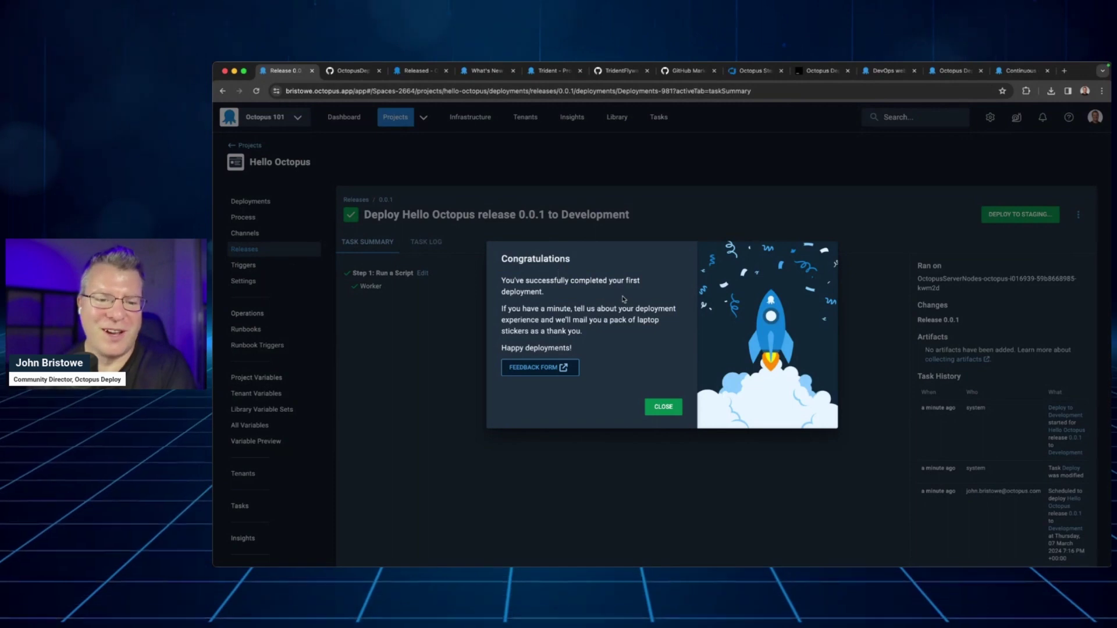
click(666, 409)
click(430, 242)
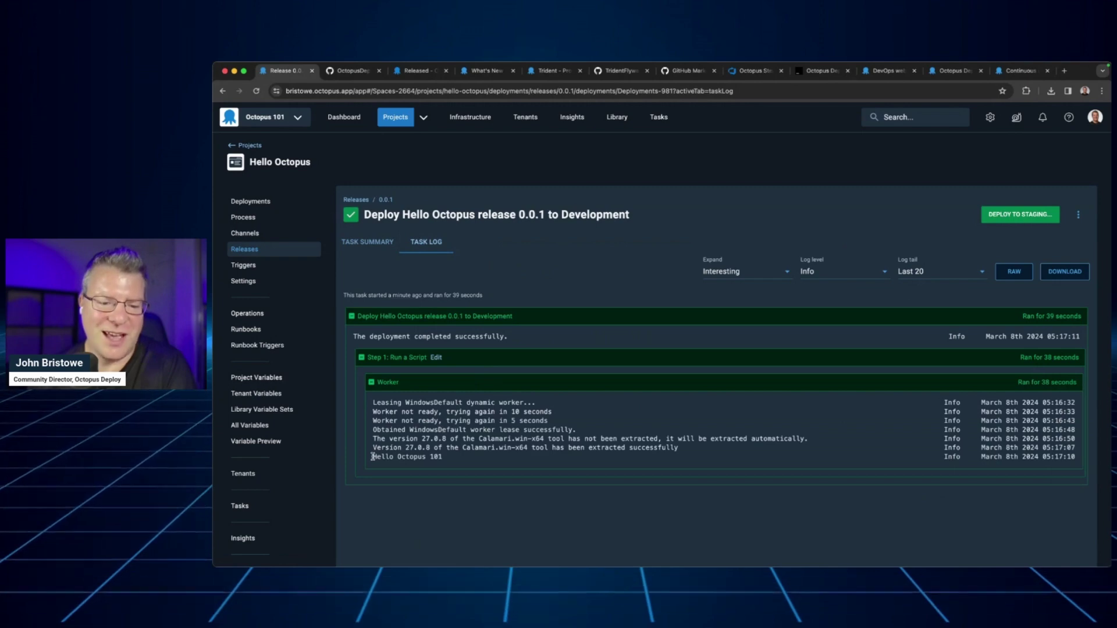
drag(373, 457, 449, 459)
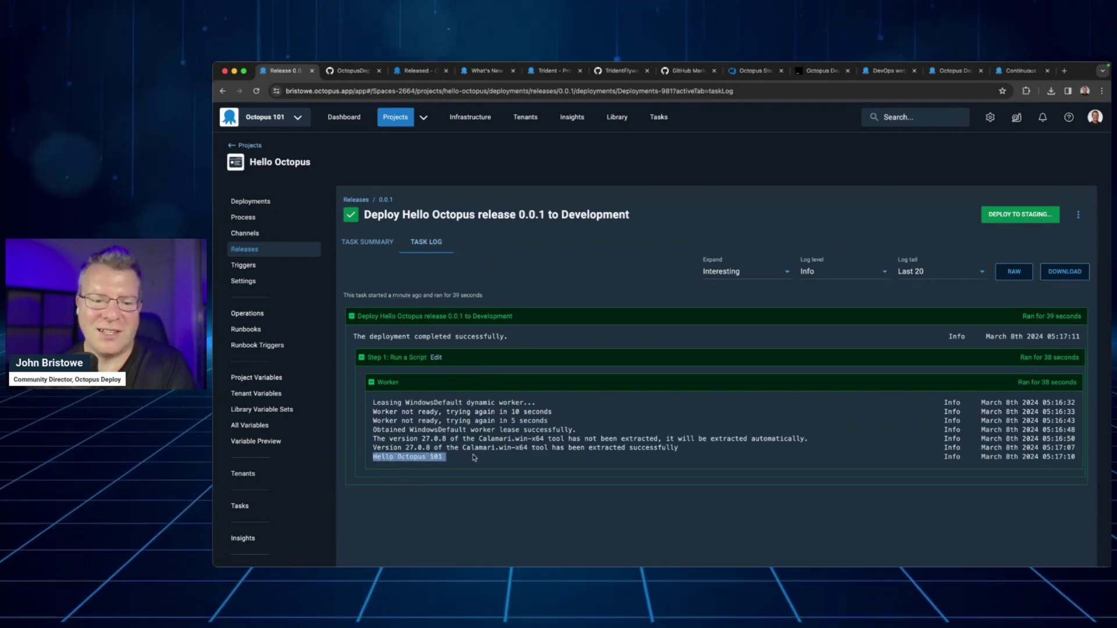
scroll(417, 473, up, 5)
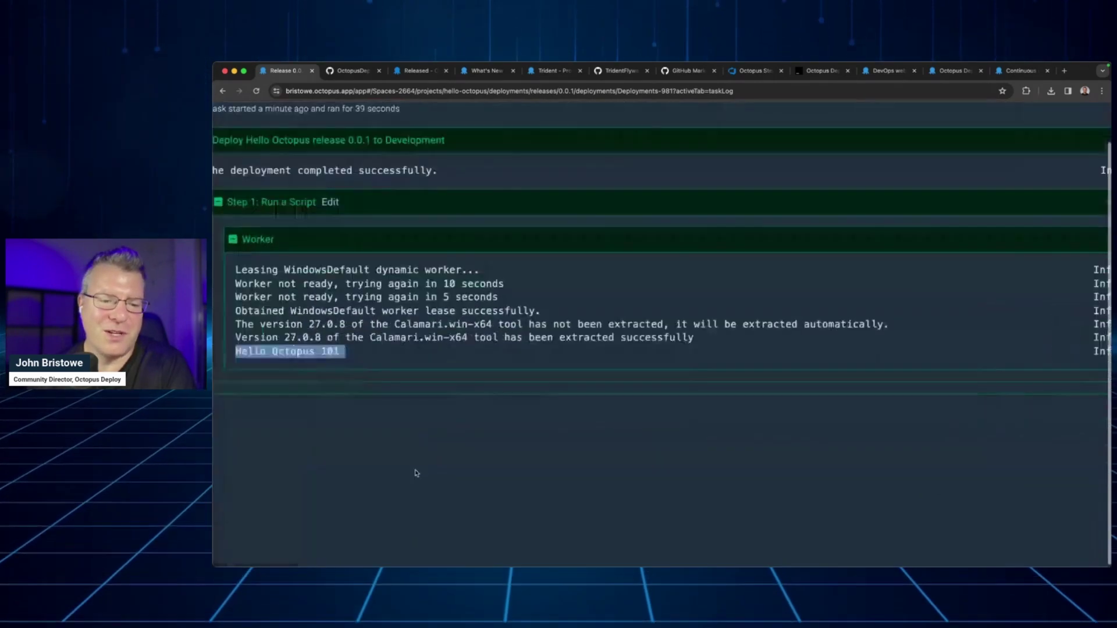
scroll(233, 355, down, 5)
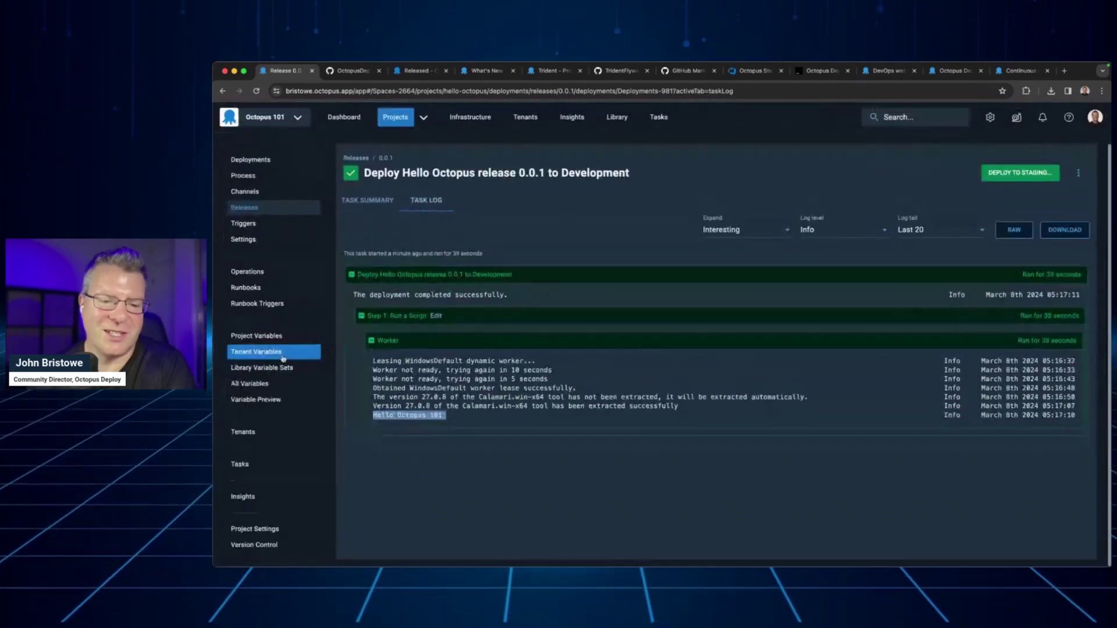
click(450, 368)
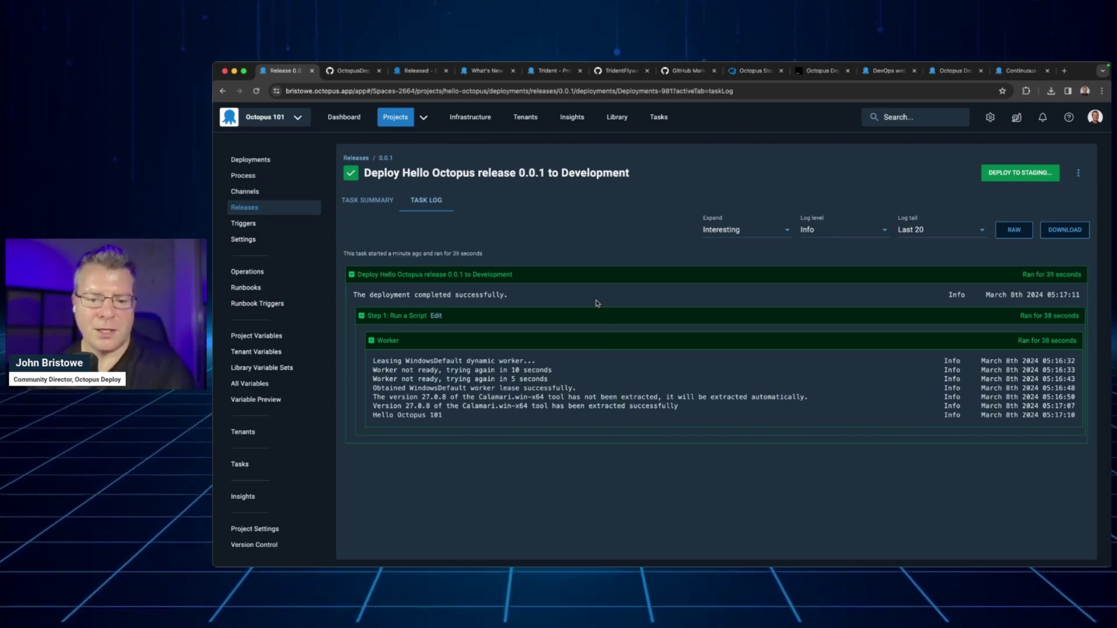
key(super+Tab)
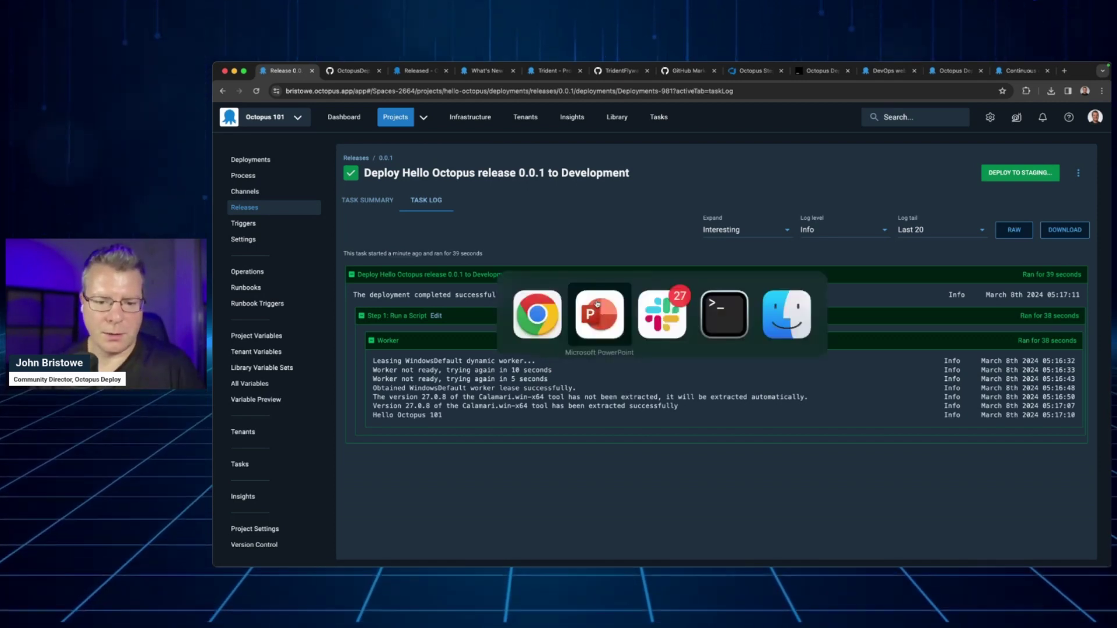
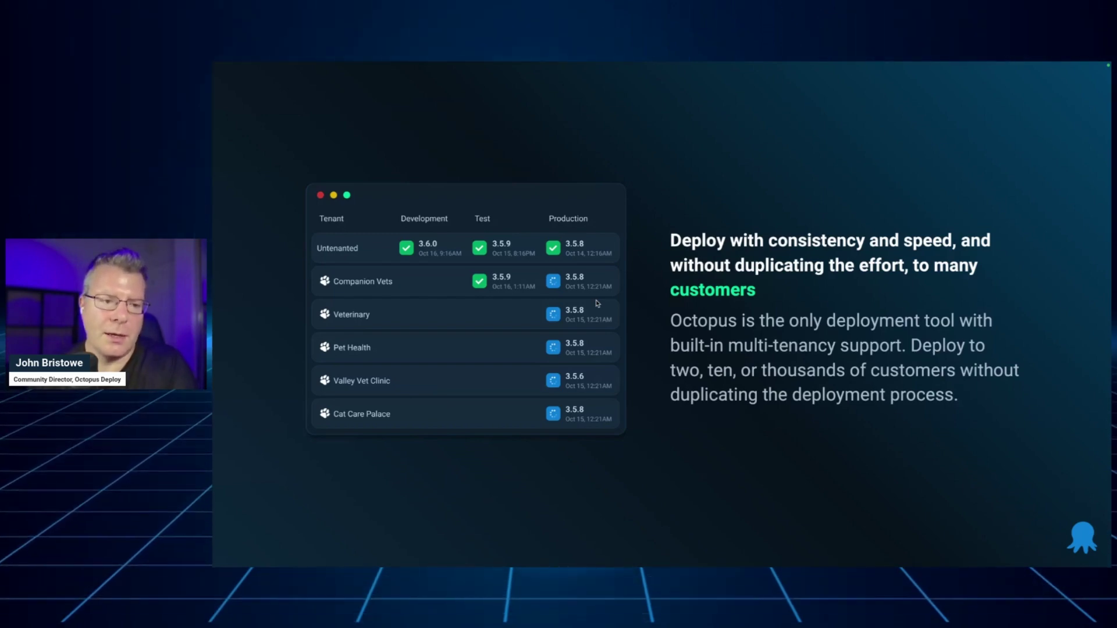
key(Right)
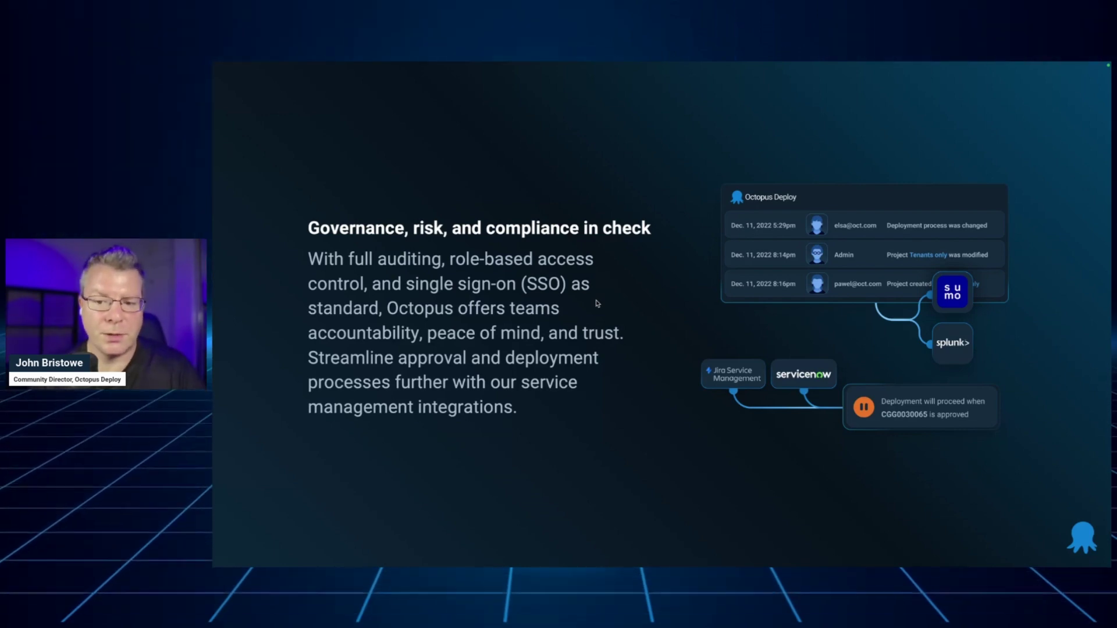
key(Right)
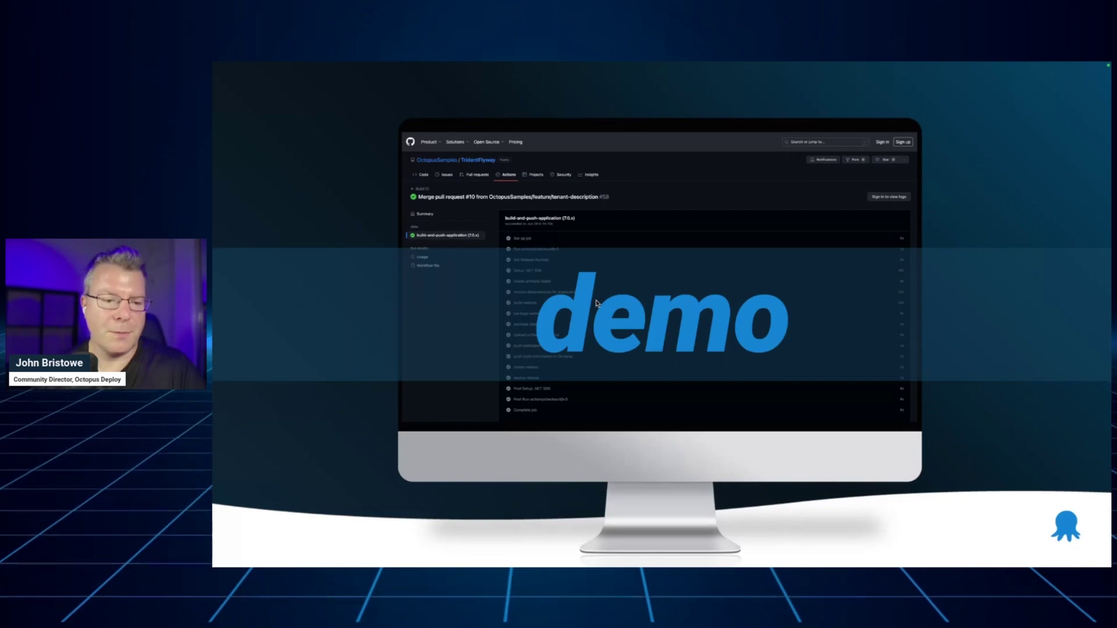
key(super+Tab)
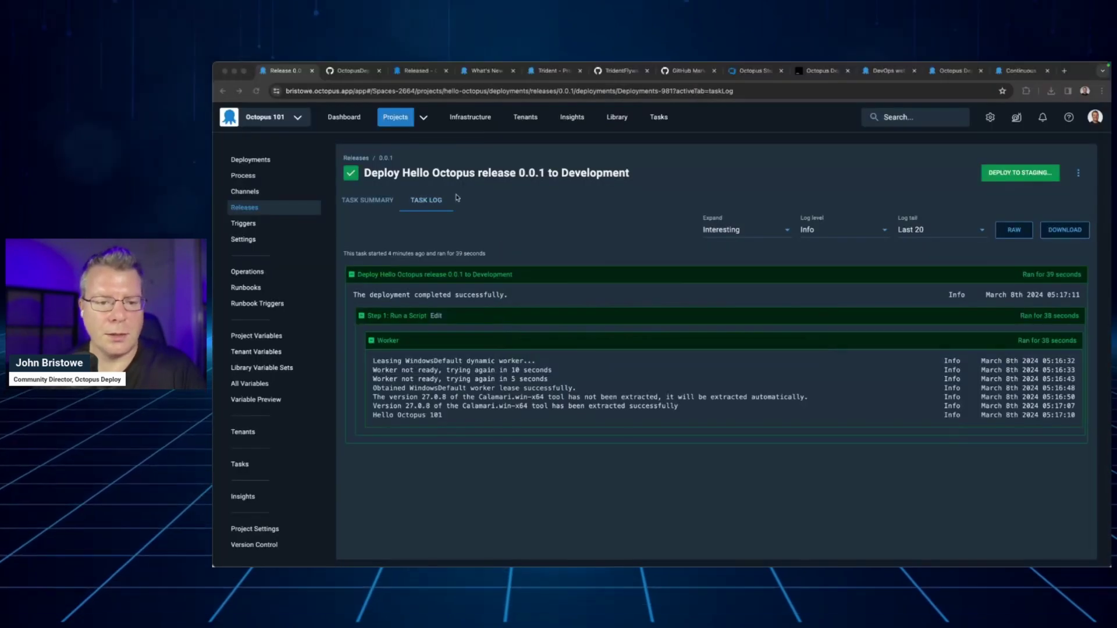
- Switch to the Trident project in the Integration-Flyway space and examine the steps of its deployment process
click(418, 71)
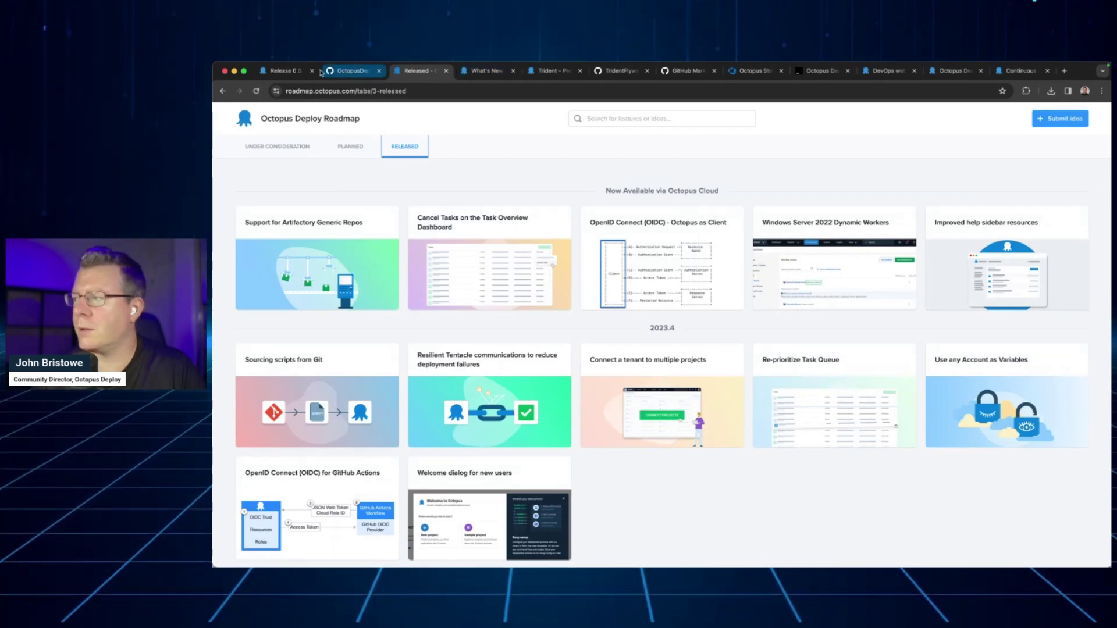
click(553, 71)
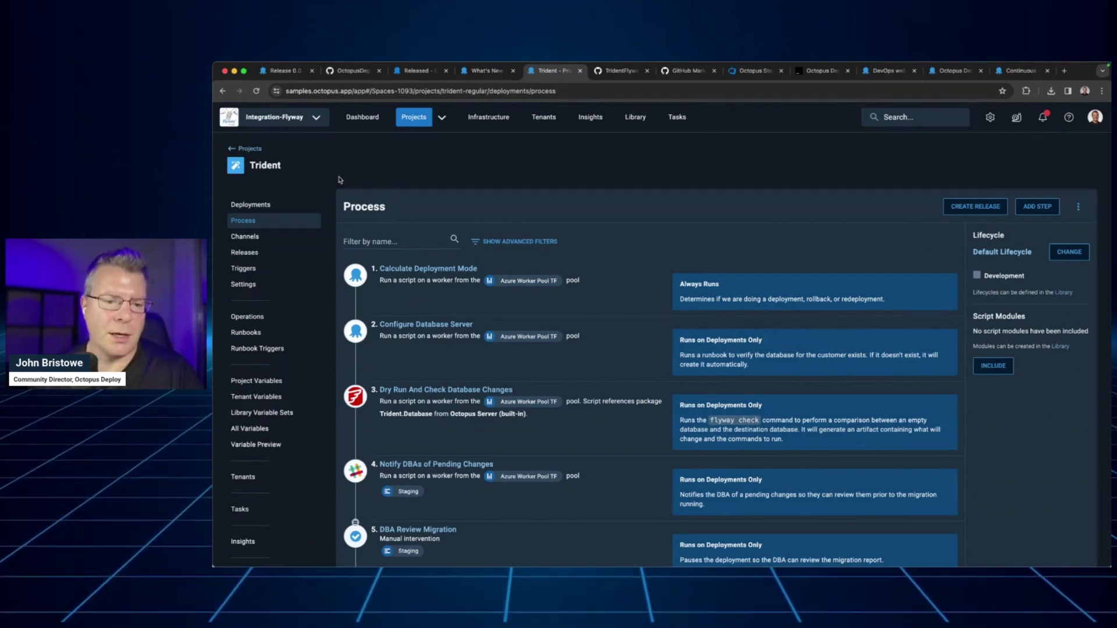
scroll(331, 291, down, 3)
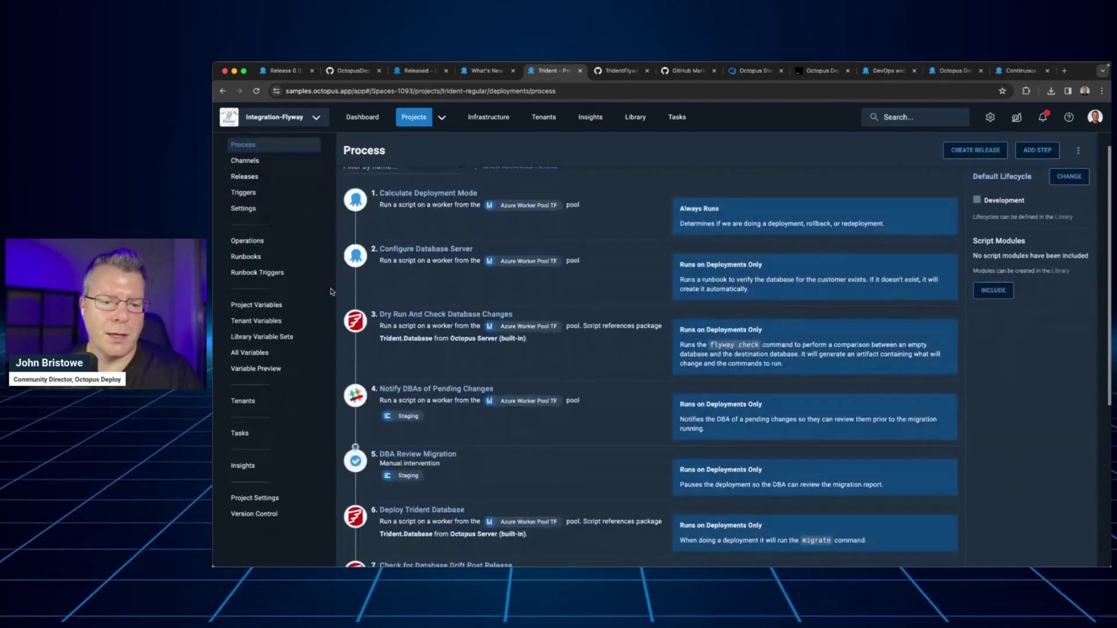
scroll(332, 291, down, 1)
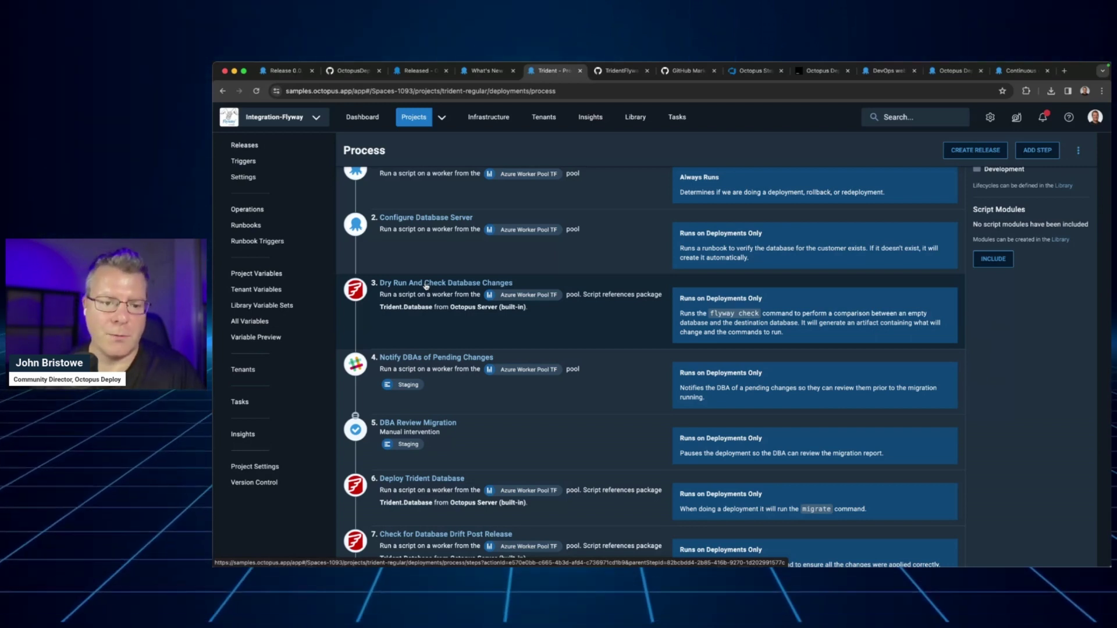
scroll(426, 285, up, 3)
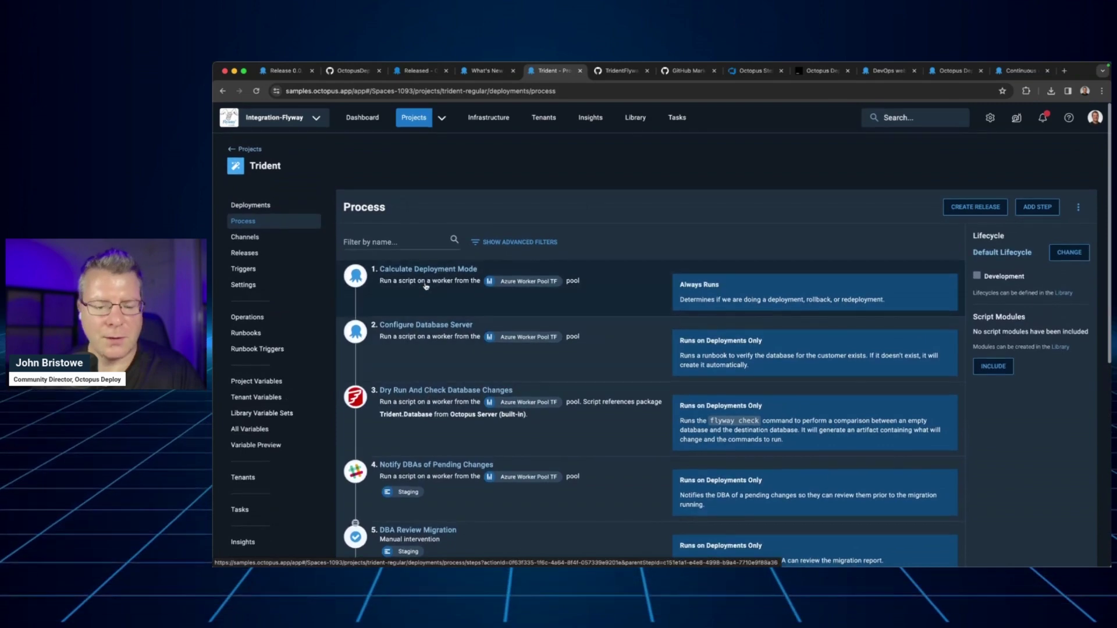
scroll(402, 320, down, 3)
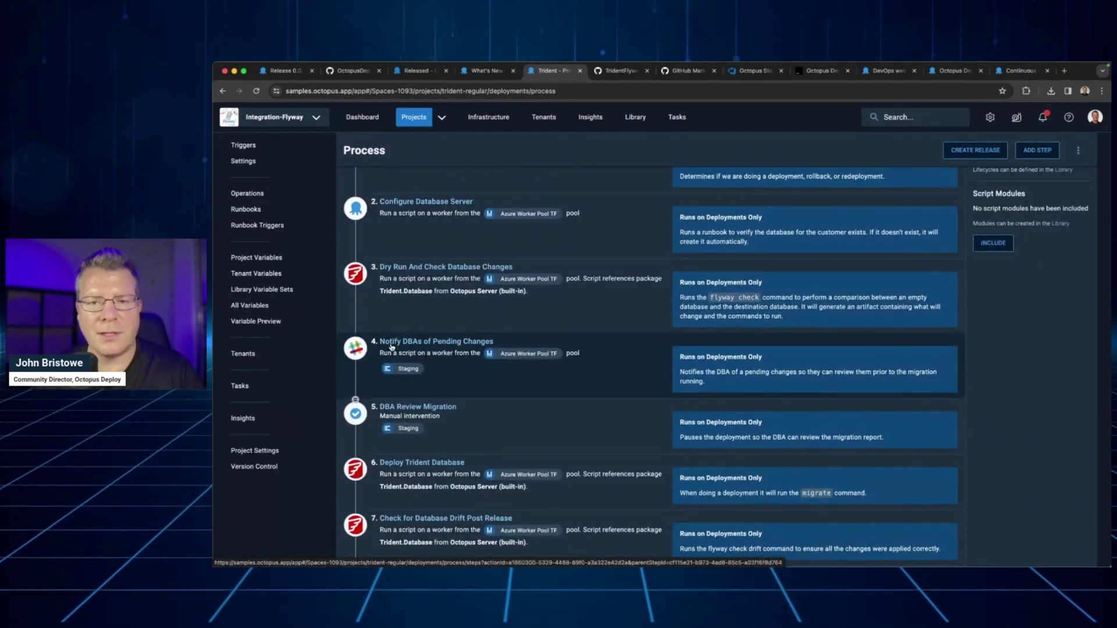
- Open the Notify DBAs of Pending Changes step in the Trident process and examine its Slack notification configuration
click(391, 348)
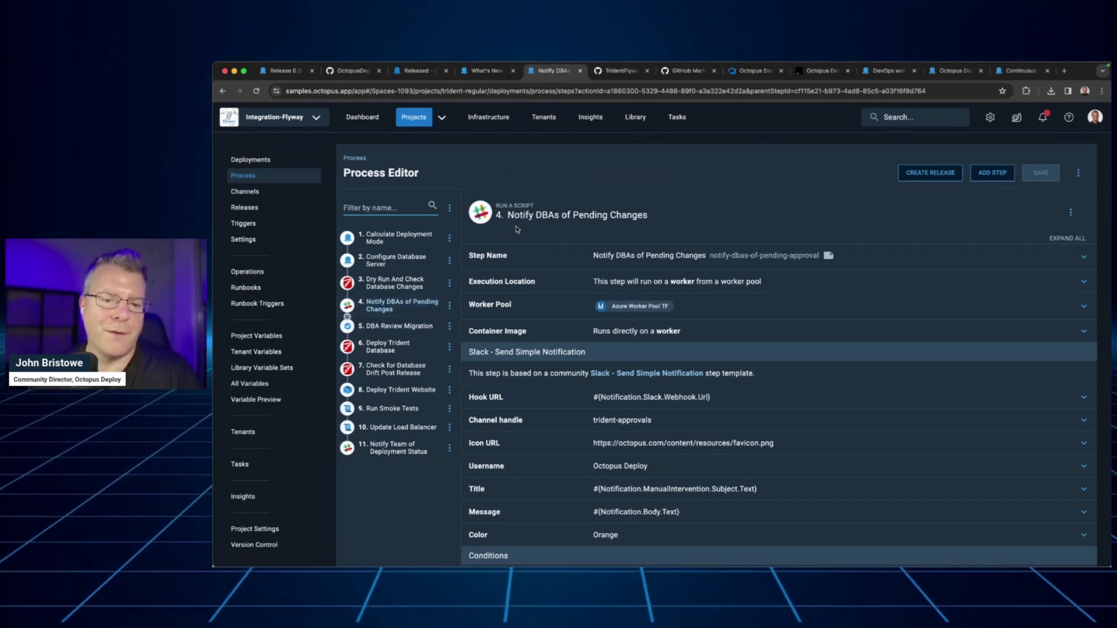
scroll(518, 227, up, 4)
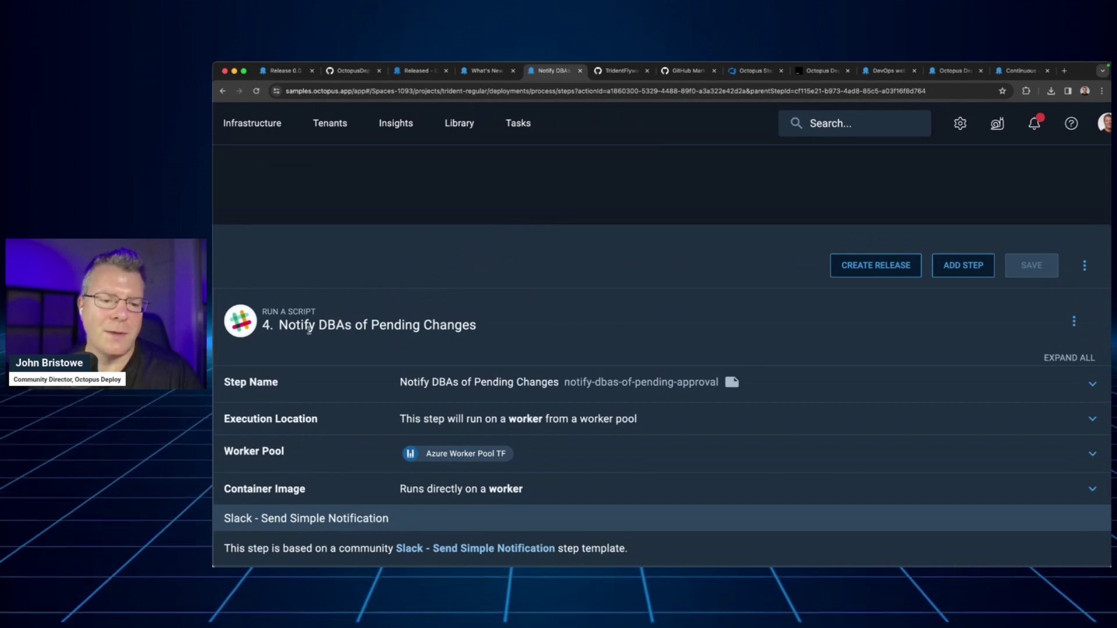
drag(318, 327, 349, 327)
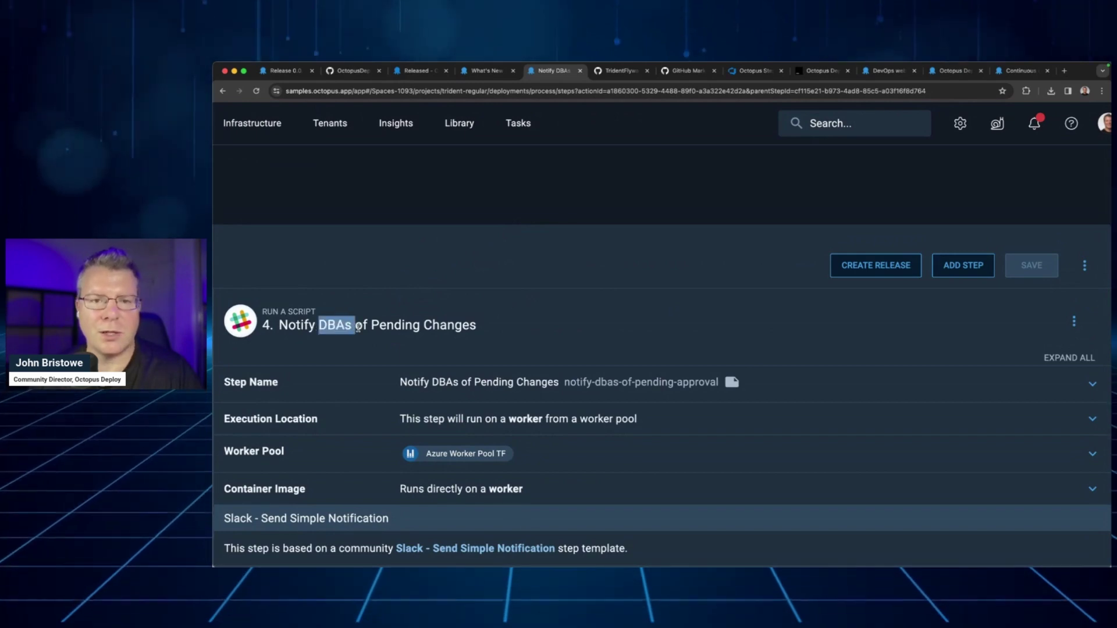
scroll(349, 327, up, 5)
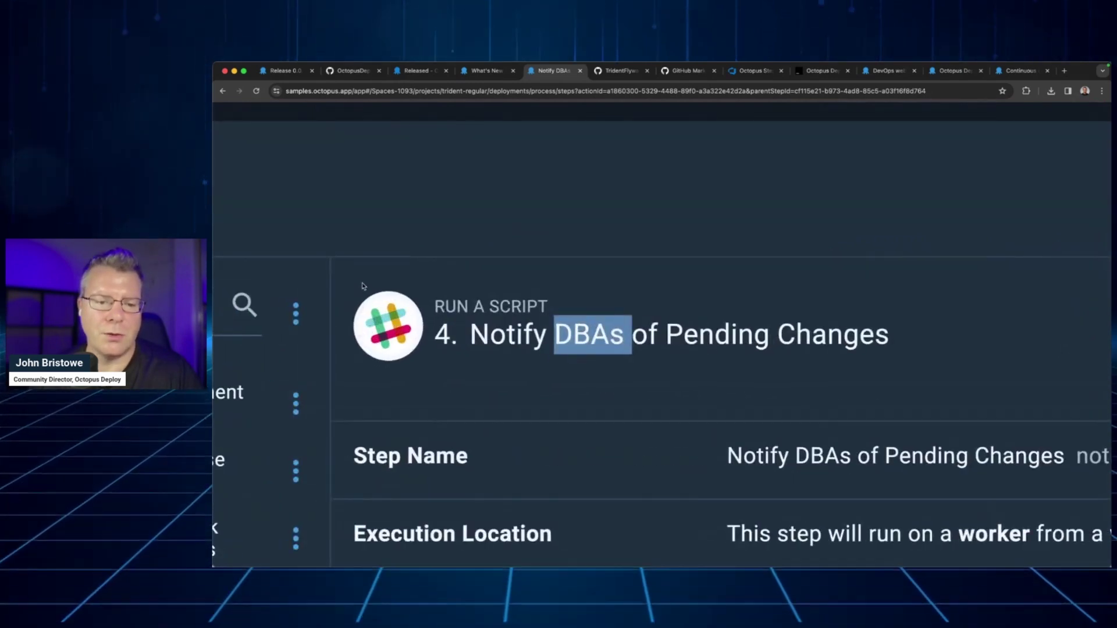
scroll(358, 331, down, 5)
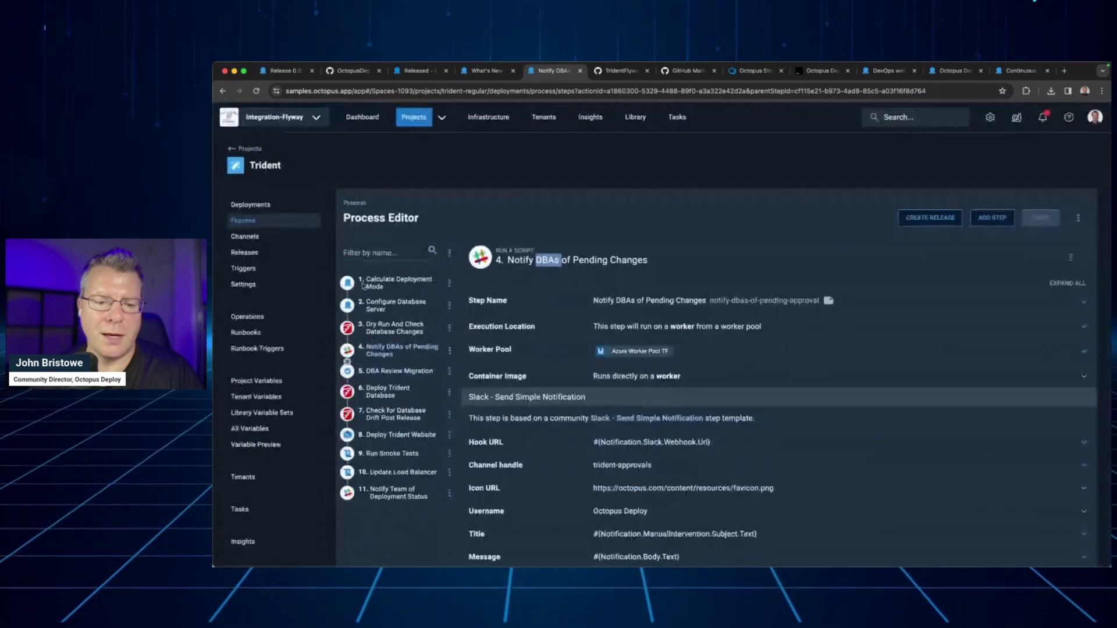
- Examine how steps 4 and 5 of the Trident process are linked, and open the DBA Review Migration step to review its manual intervention settings
click(496, 235)
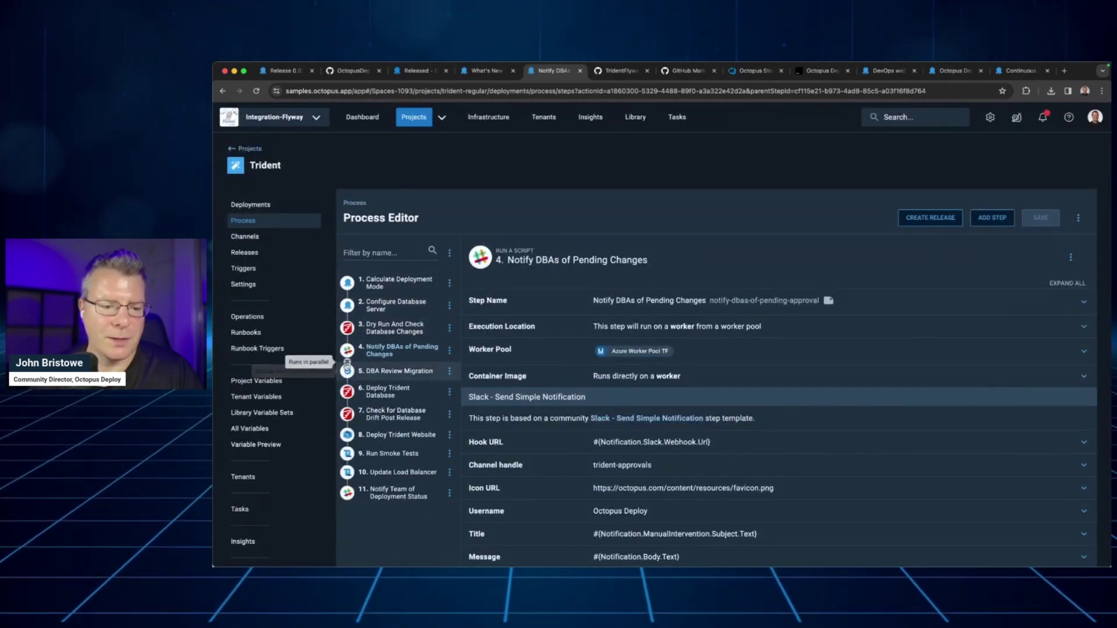
scroll(348, 366, up, 2)
scroll(348, 366, up, 5)
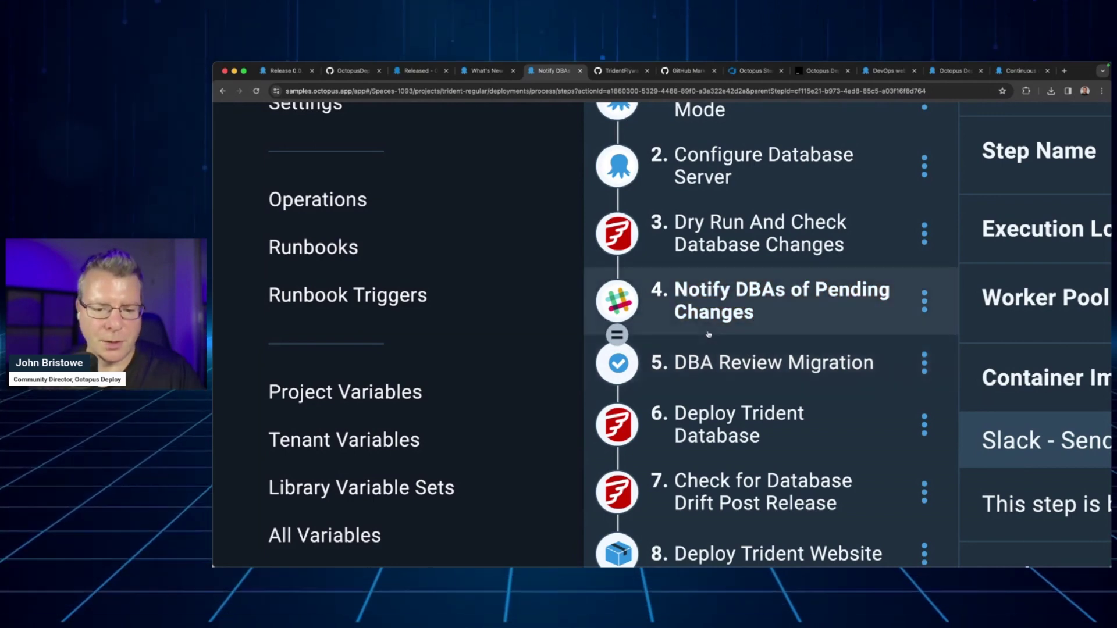
key(ctrl+0)
click(416, 351)
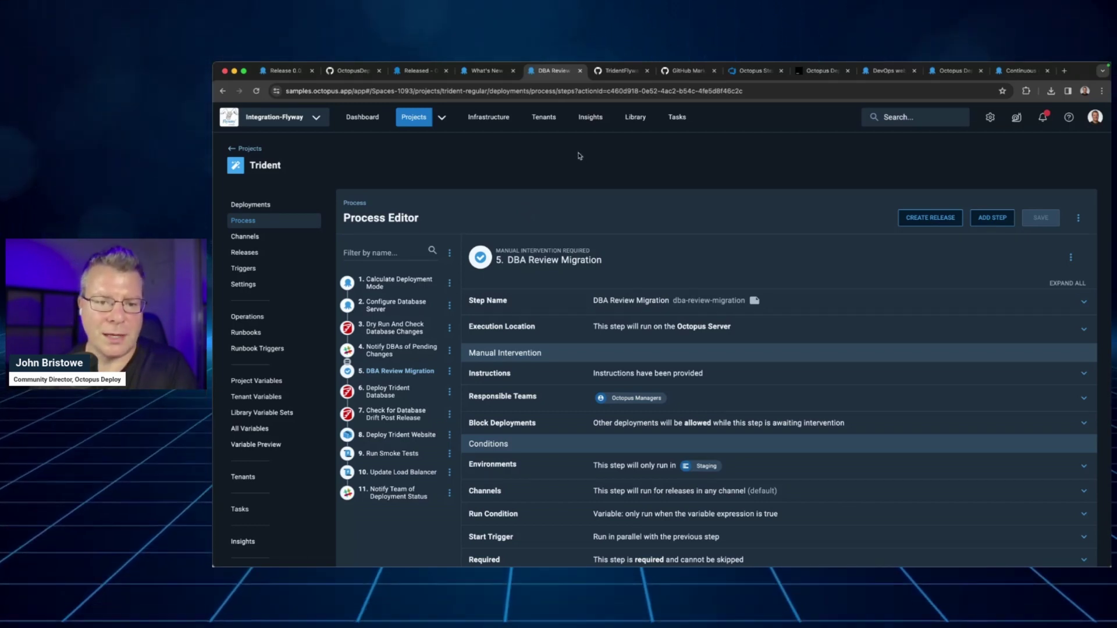
scroll(580, 156, down, 2)
- Switch to the TridentFlyway repository's build.yml on GitHub and read through the workflow to the OctopusDeploy/create-release-action@v3 reference
click(618, 70)
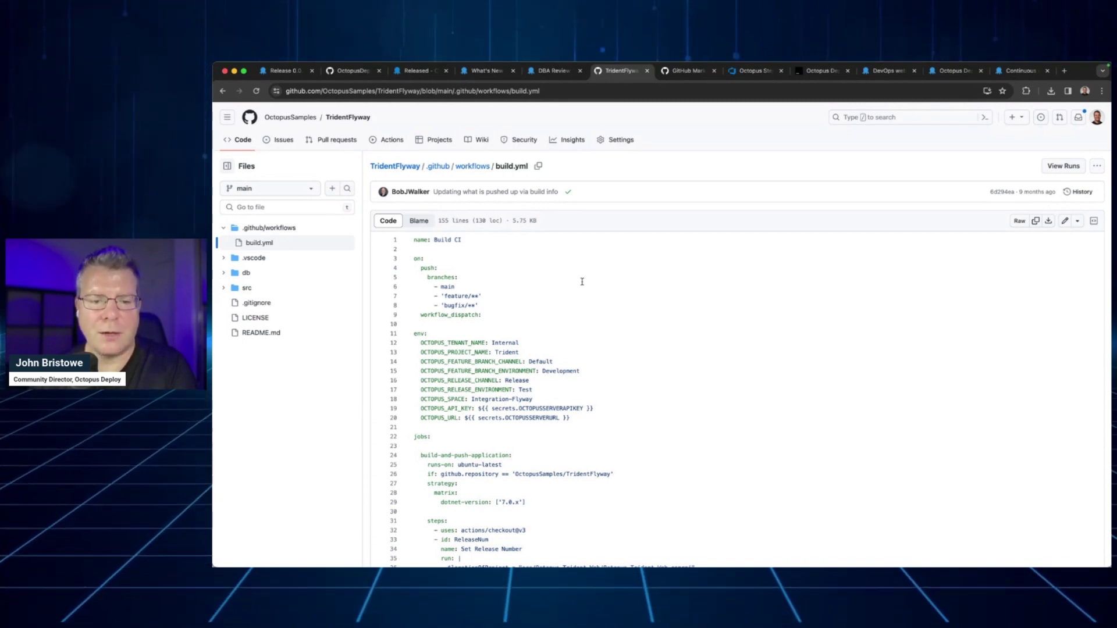
scroll(584, 336, down, 5)
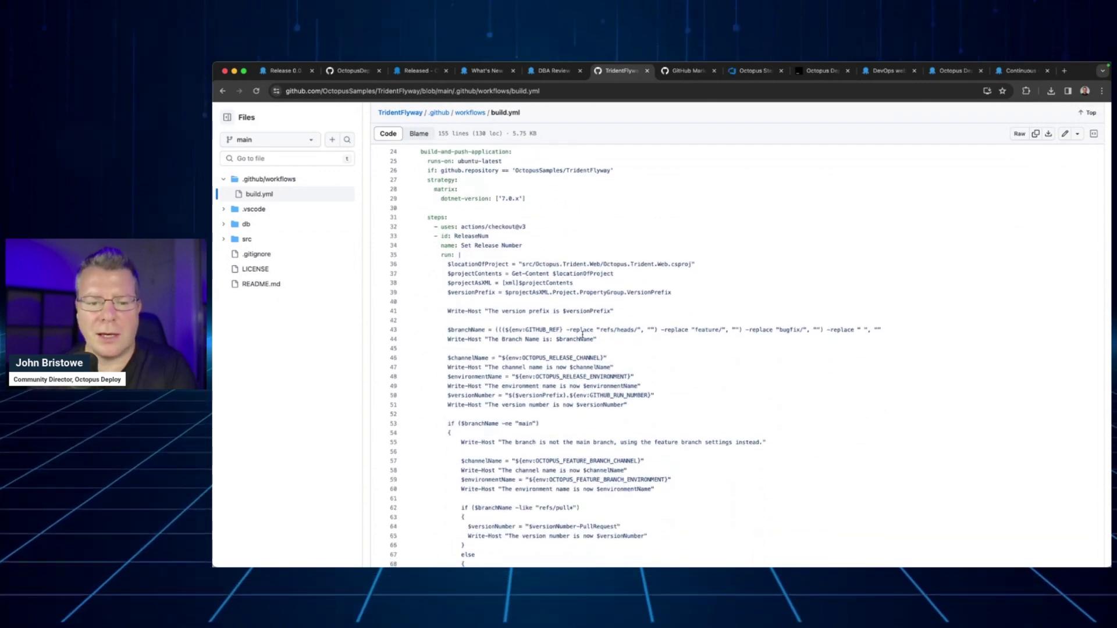
scroll(583, 336, down, 15)
scroll(583, 335, down, 3)
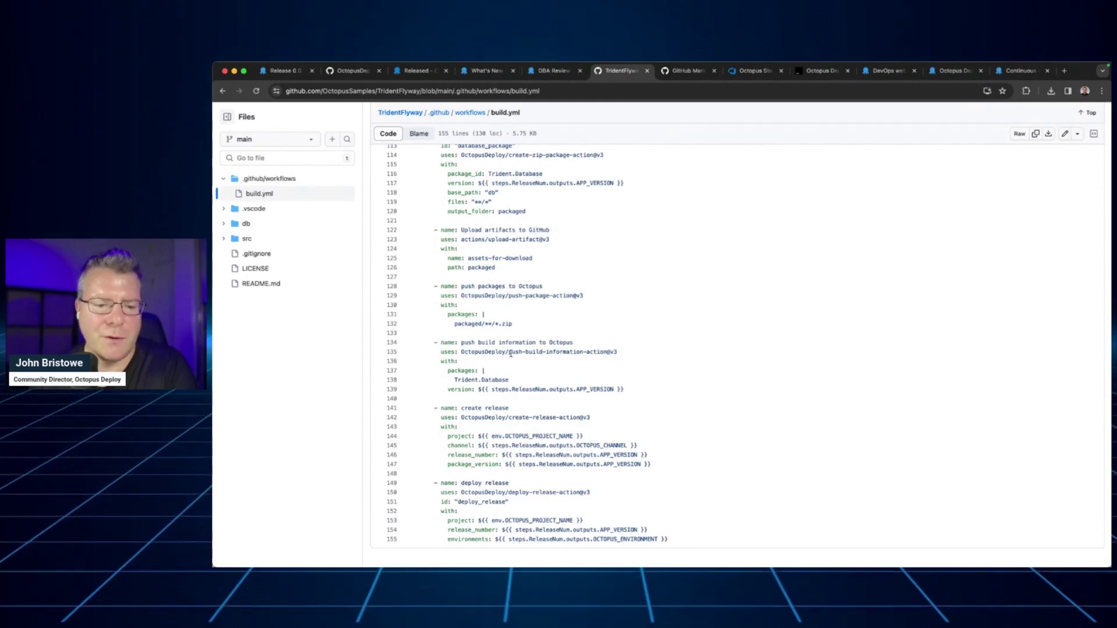
key(super+equal)
scroll(436, 391, down, 5)
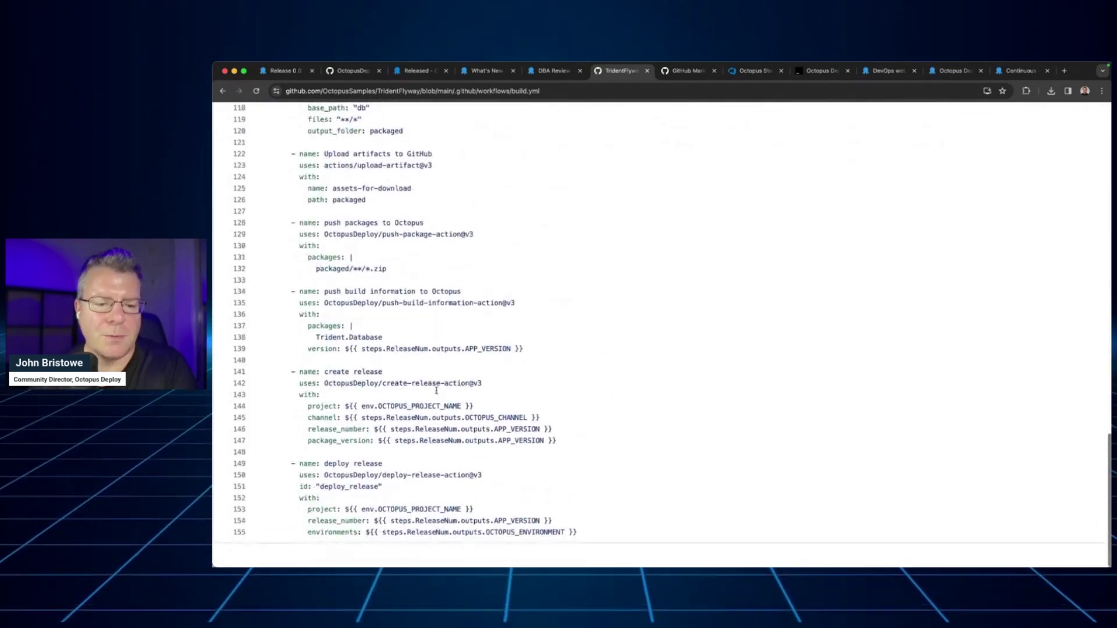
drag(324, 384, 487, 384)
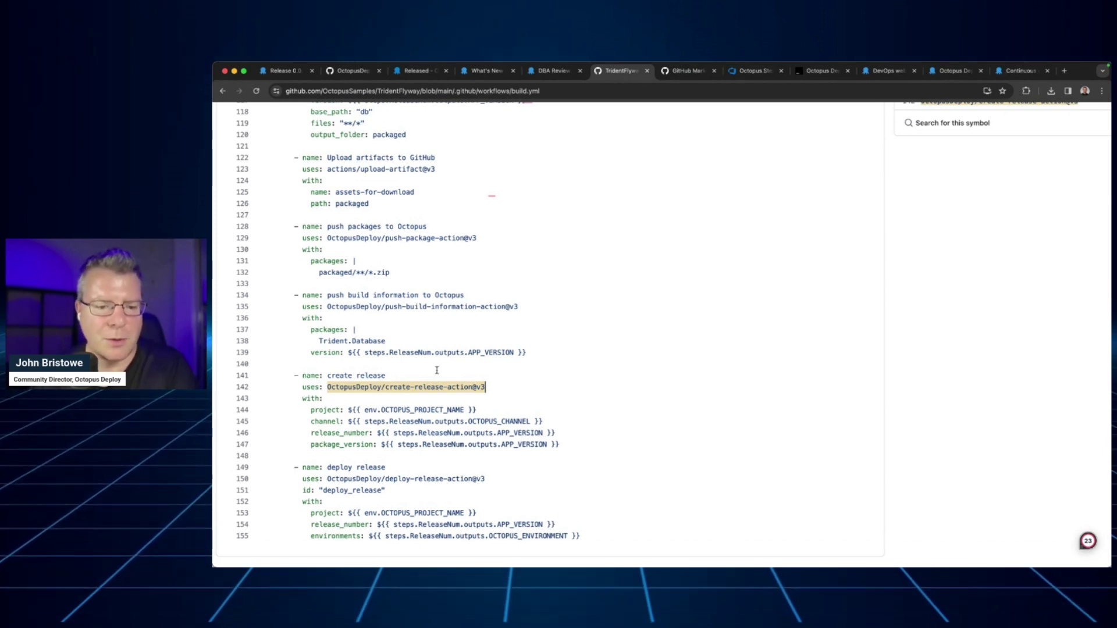
key(super+minus)
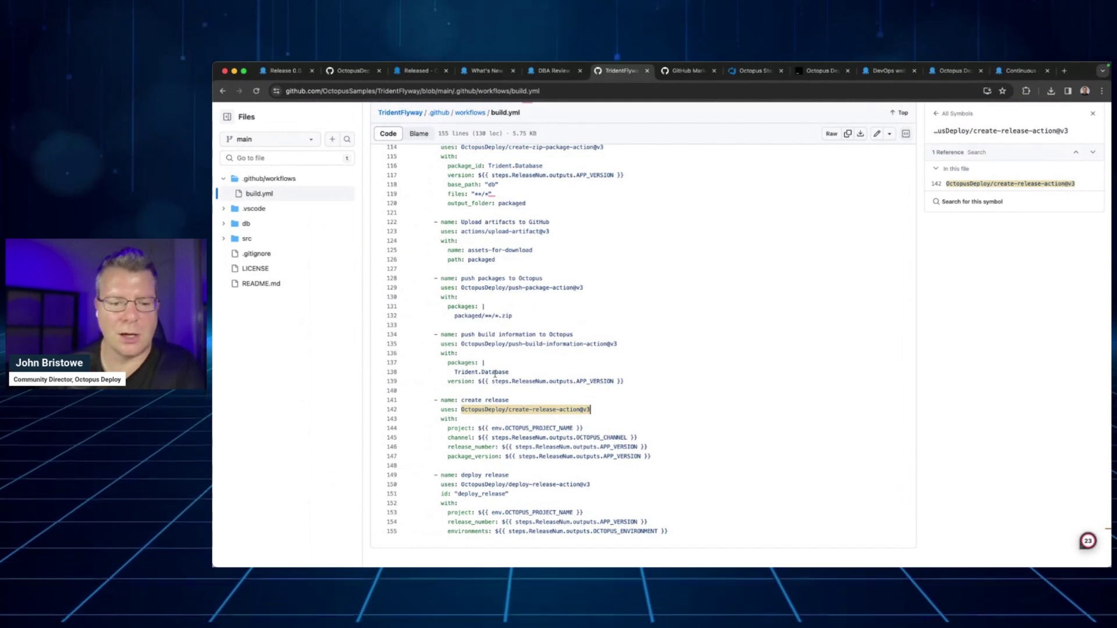
- Examine the workflow's push-package-action@v3 and push-build-information-action@v3 references in build.yml
click(507, 351)
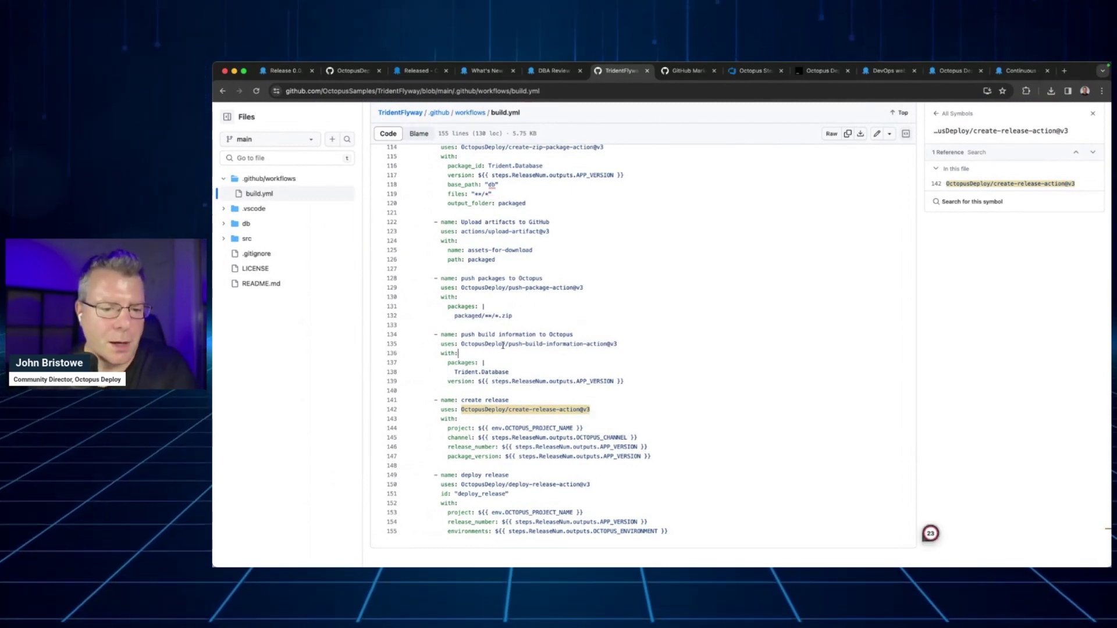
drag(460, 287, 584, 287)
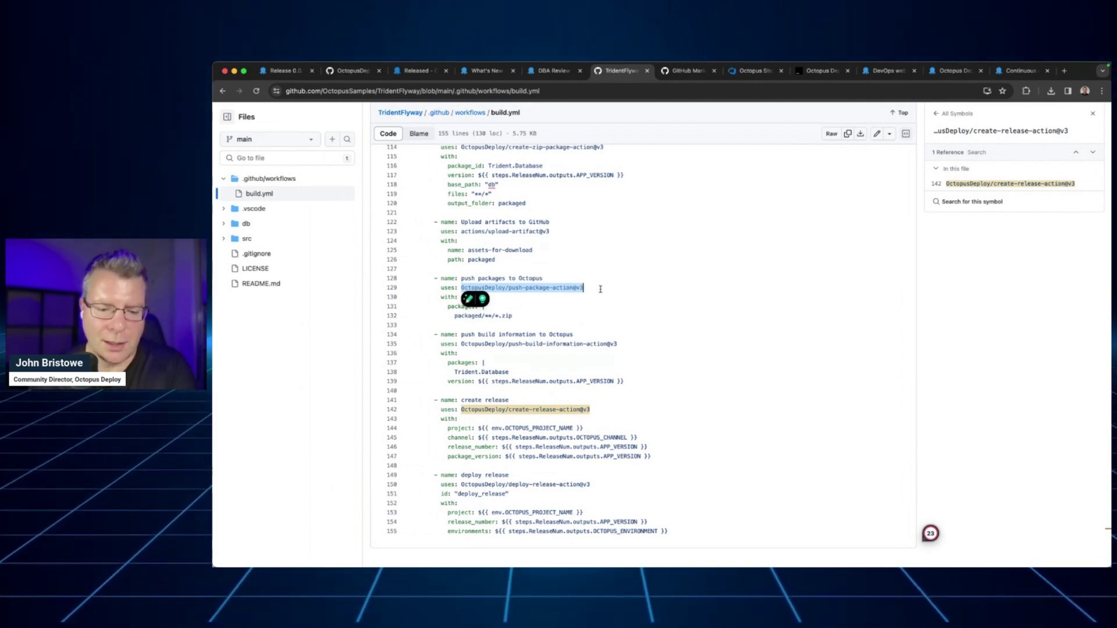
click(600, 289)
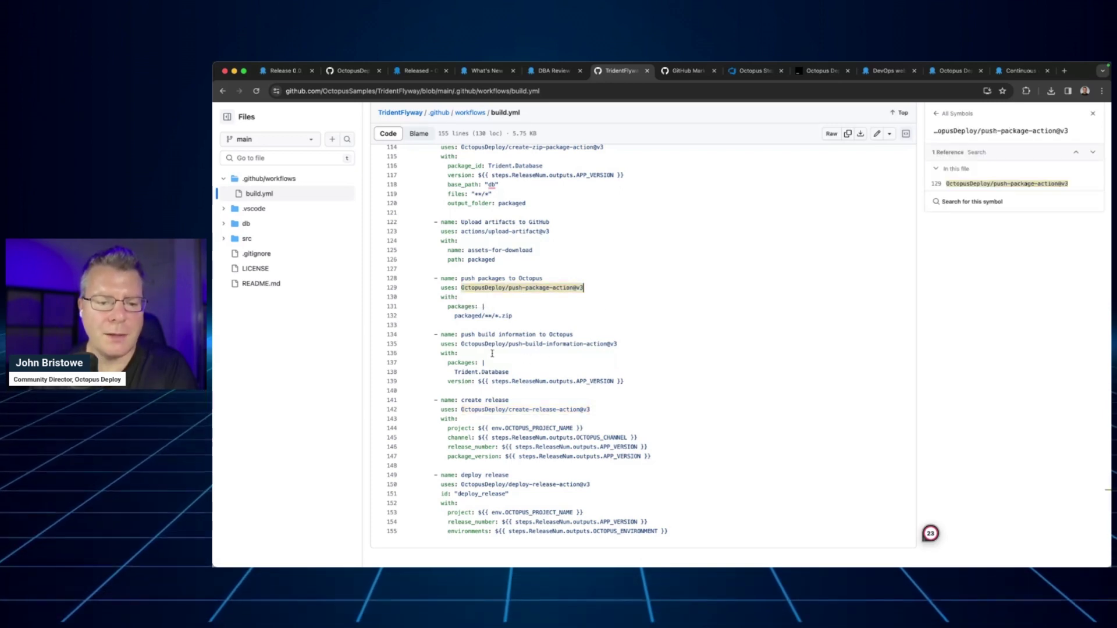
drag(459, 345, 640, 344)
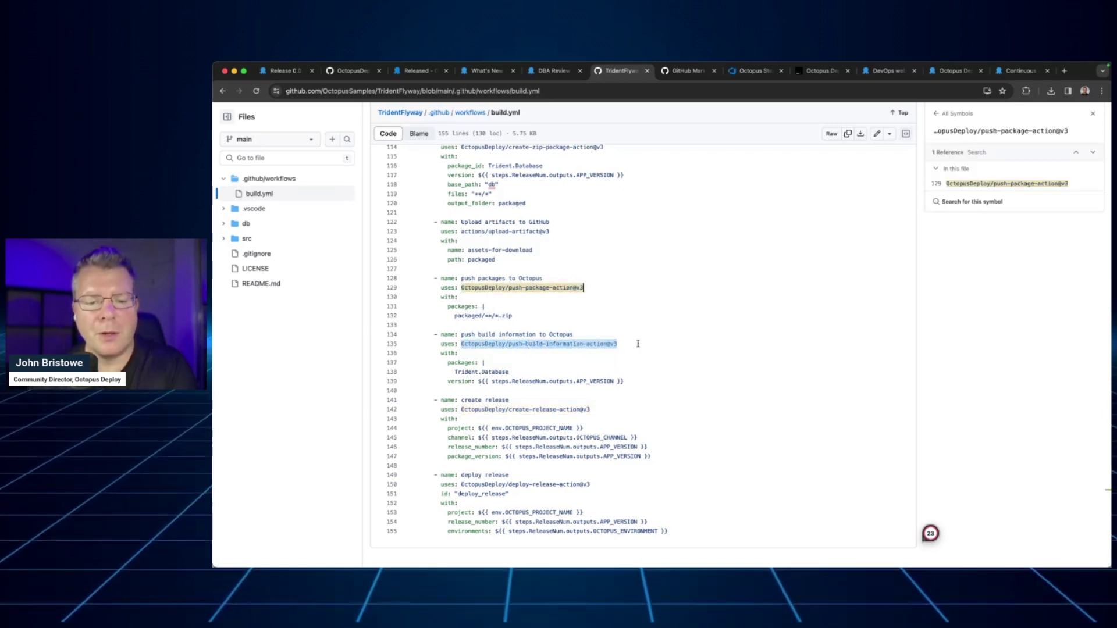
scroll(590, 344, up, 5)
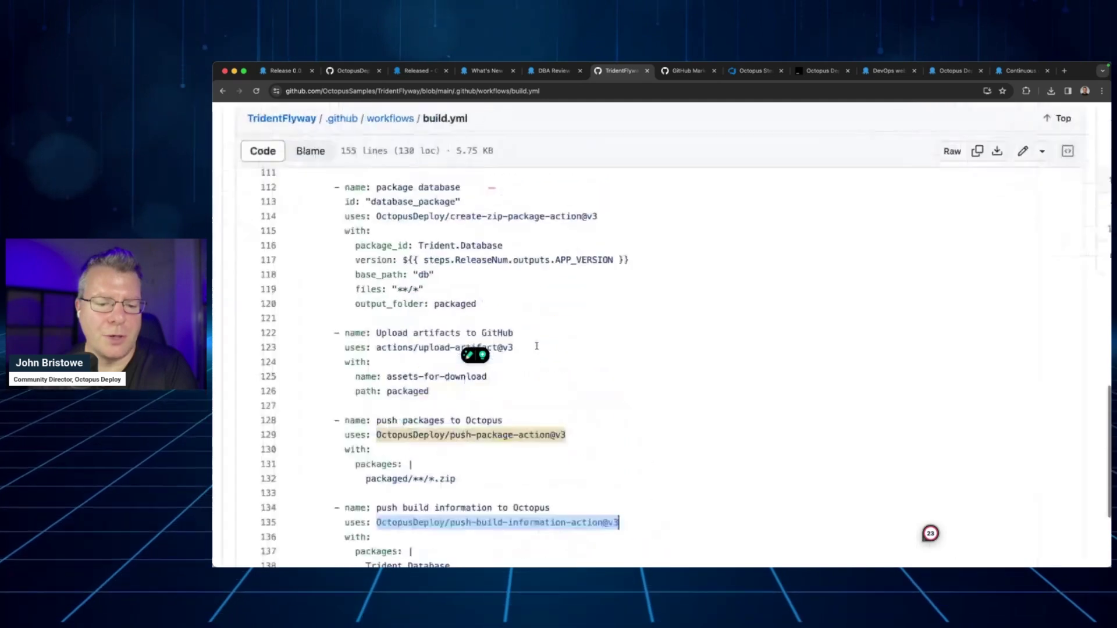
scroll(510, 411, down, 2)
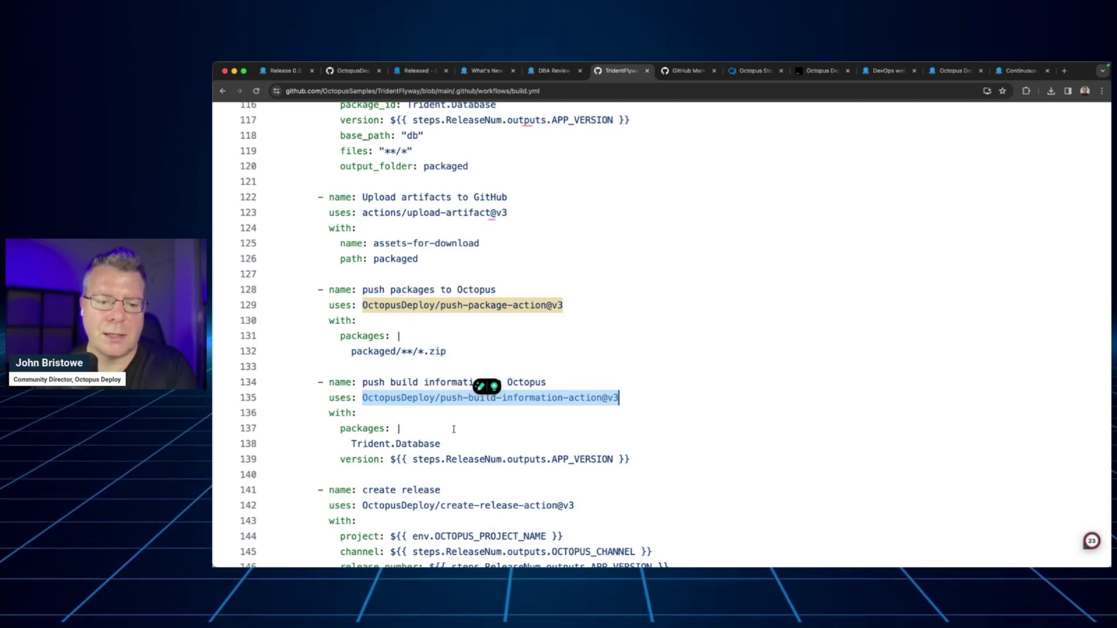
- Examine the create release and deploy release steps at the end of the build.yml workflow
scroll(454, 429, down, 5)
click(431, 390)
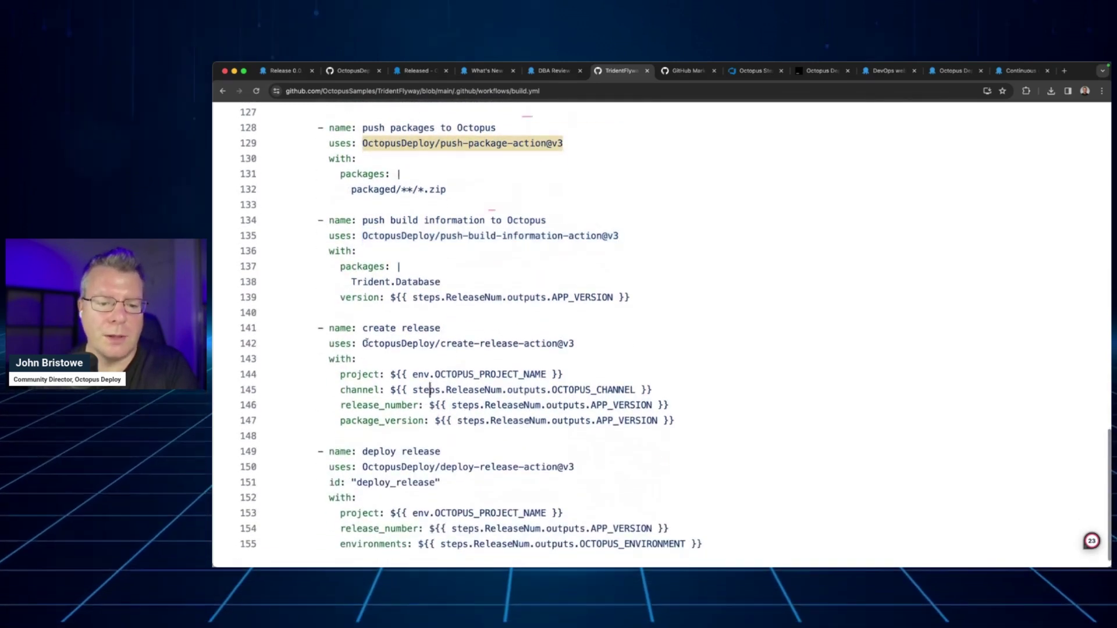
drag(362, 328, 441, 328)
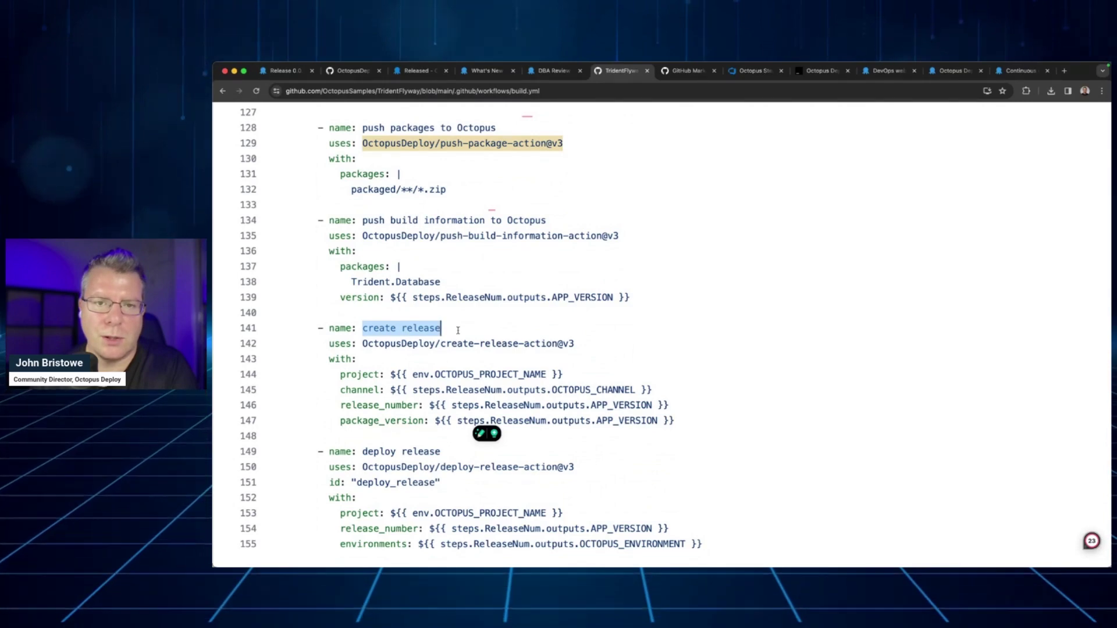
scroll(458, 331, down, 1)
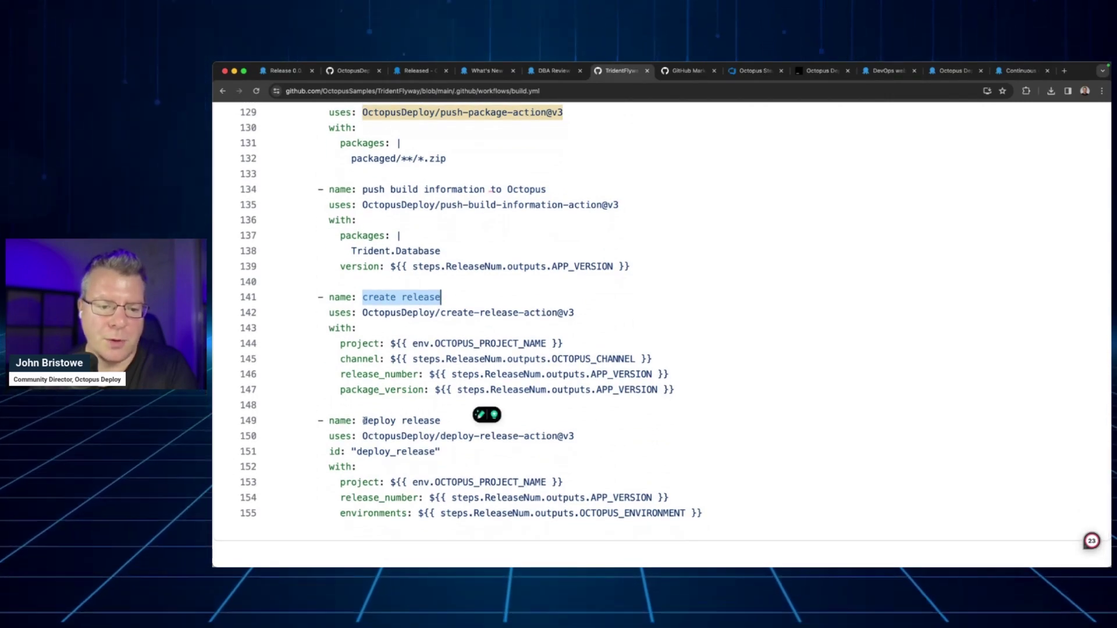
click(362, 422)
drag(362, 422, 441, 421)
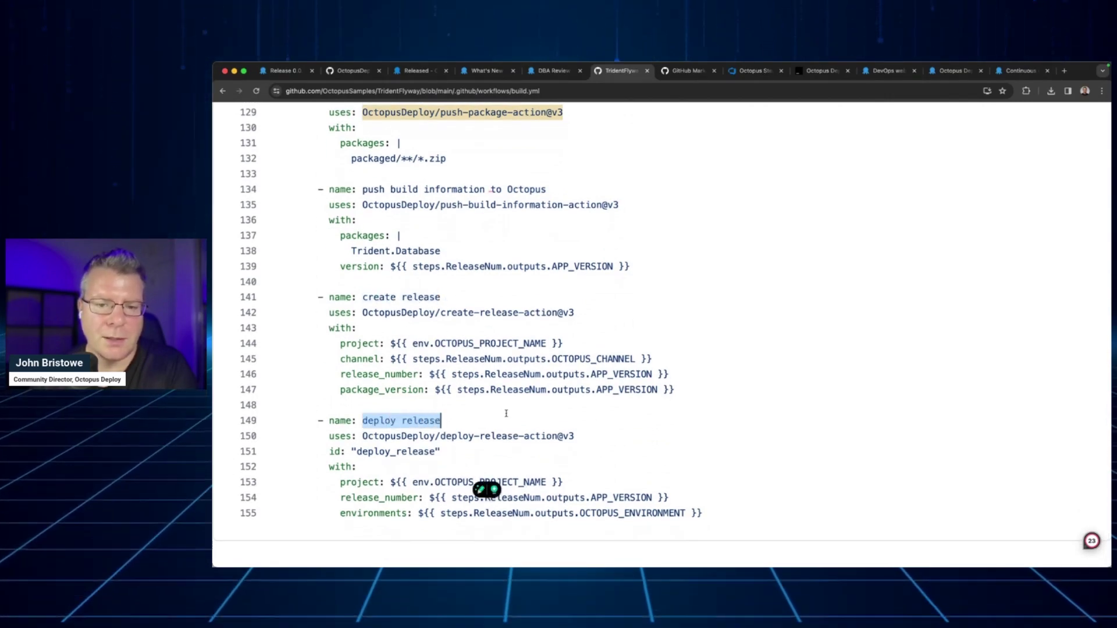
double_click(589, 246)
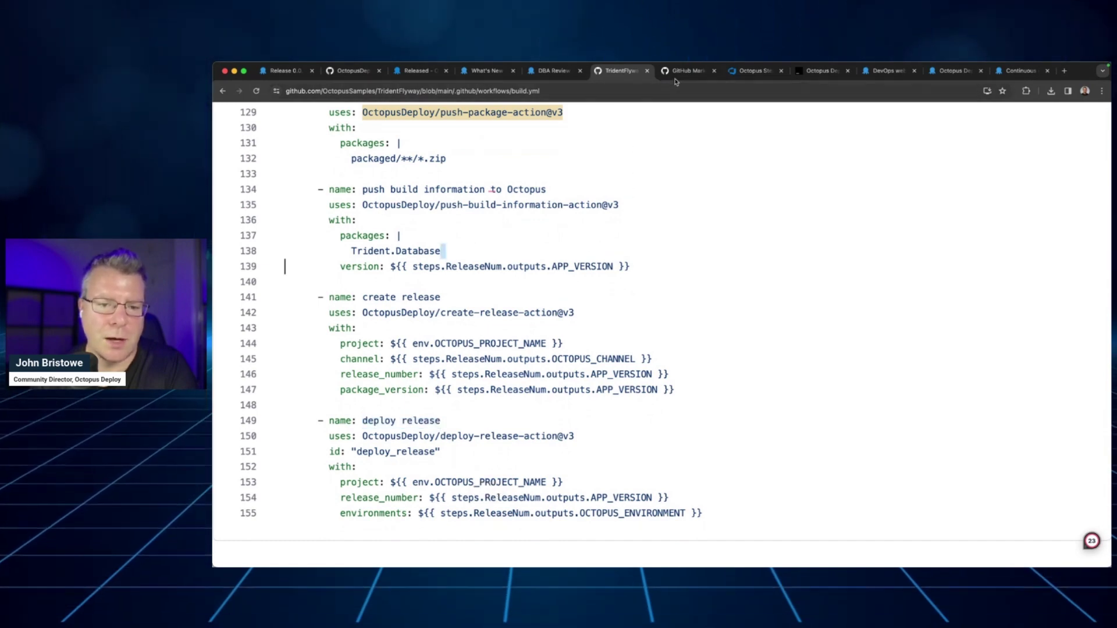
- Search the GitHub Marketplace for "octopus" and filter the results to verified creators
key(ctrl+Tab)
click(652, 321)
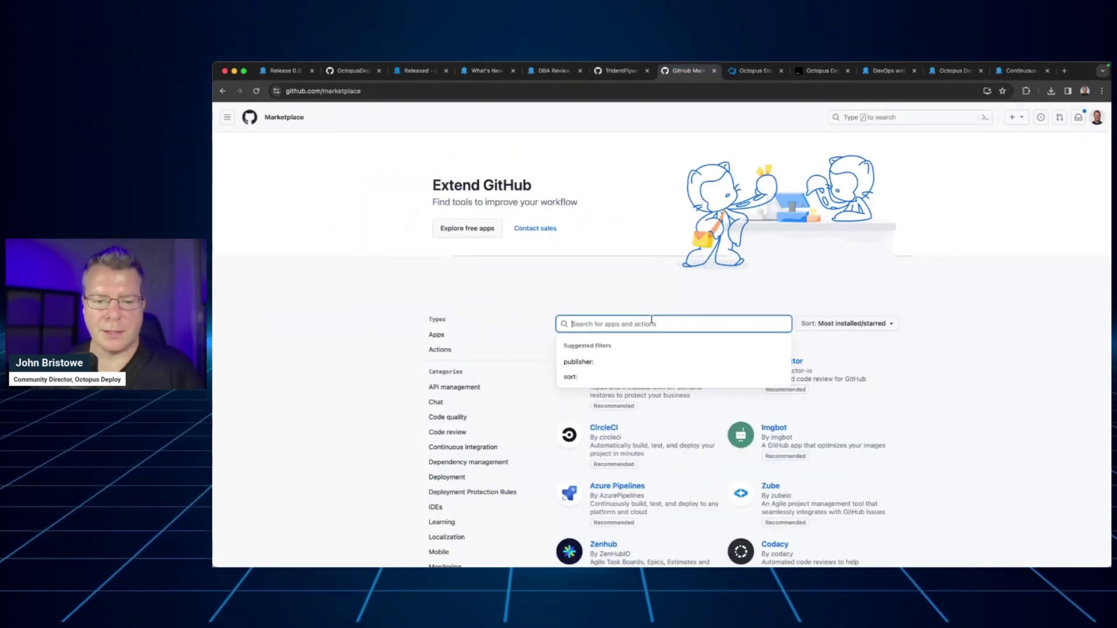
text(octopus)
key(Return)
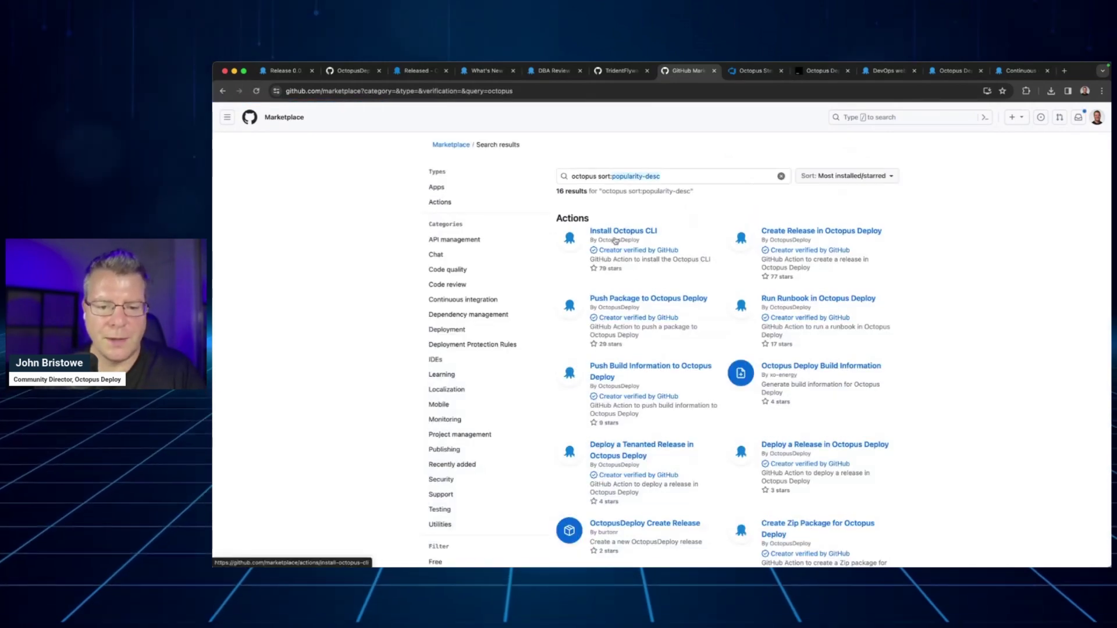
scroll(488, 489, down, 3)
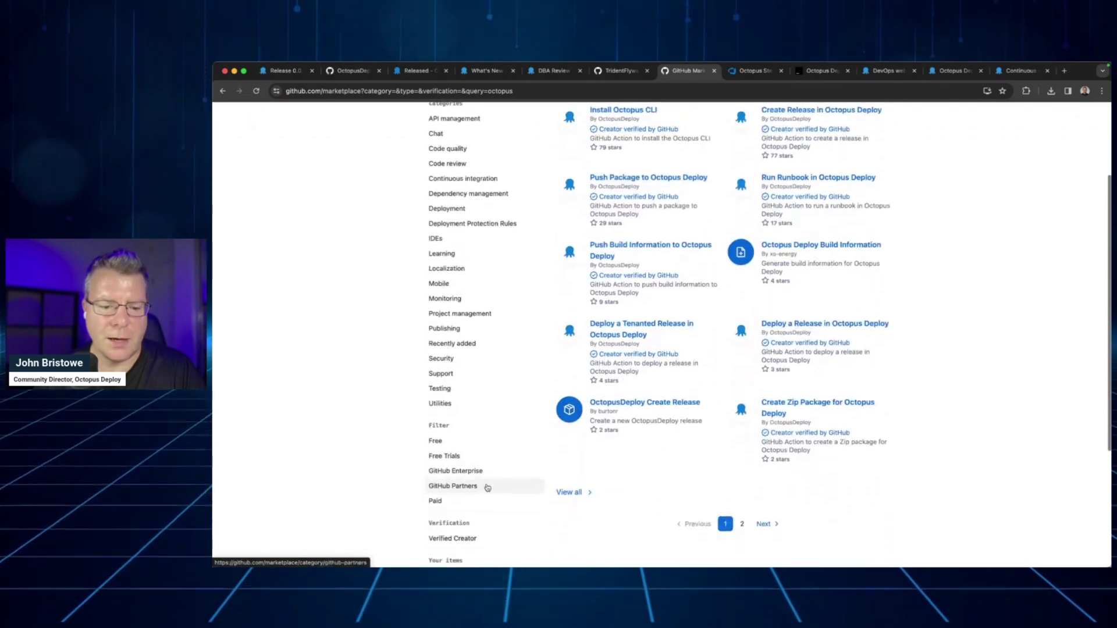
click(486, 495)
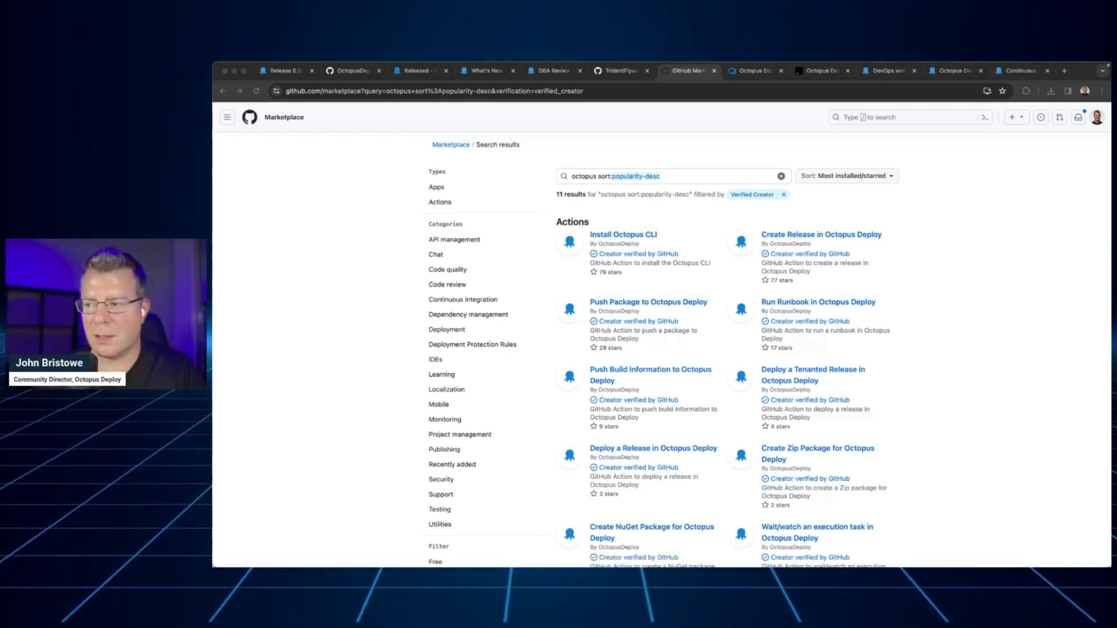
click(431, 213)
- Return to the Hello Octopus project, start adding a step to its deployment process, and examine the installed AWS step templates
click(420, 74)
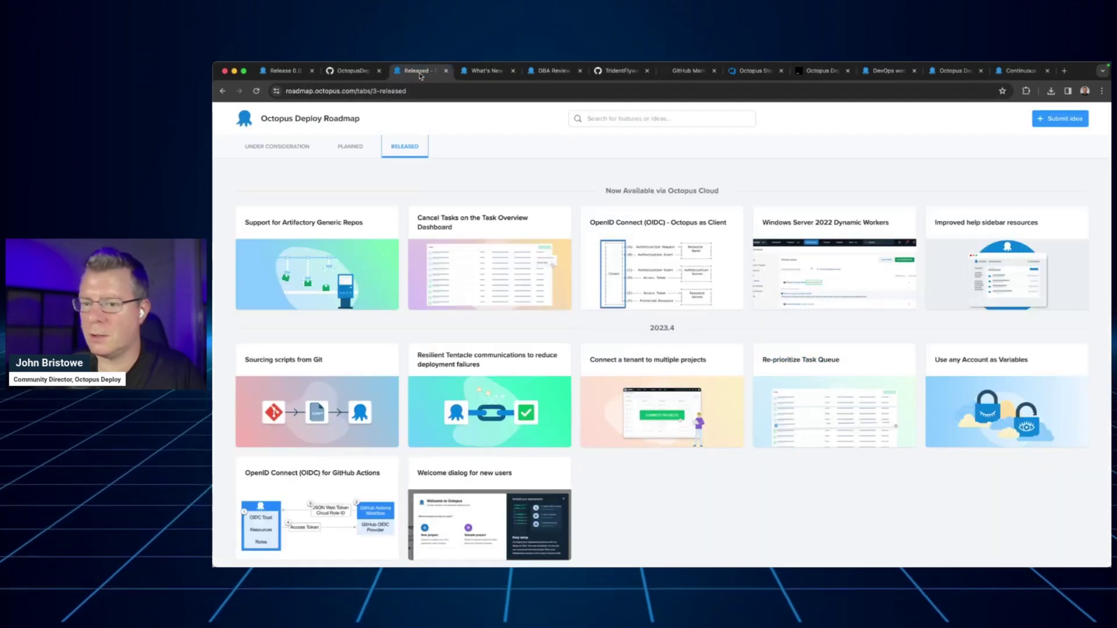
click(283, 71)
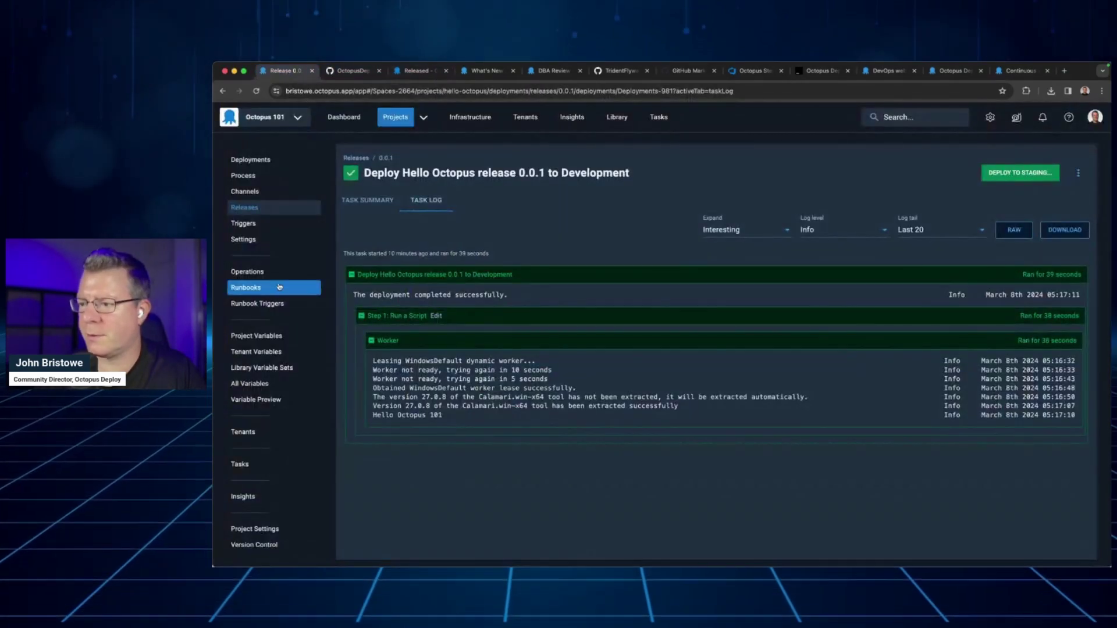
click(249, 176)
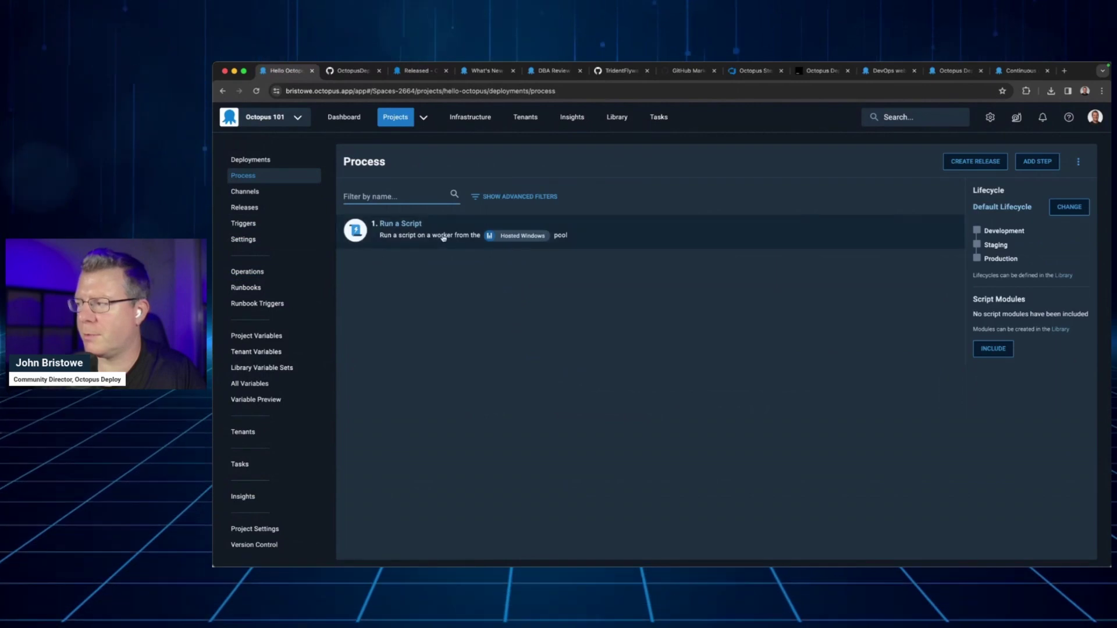
click(1037, 161)
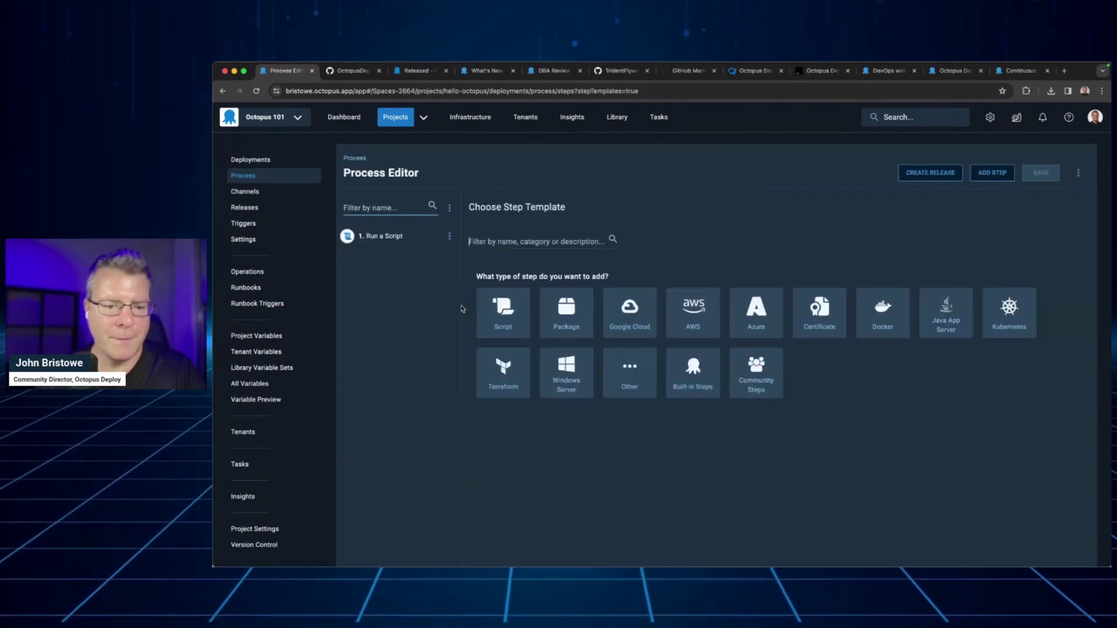
click(692, 315)
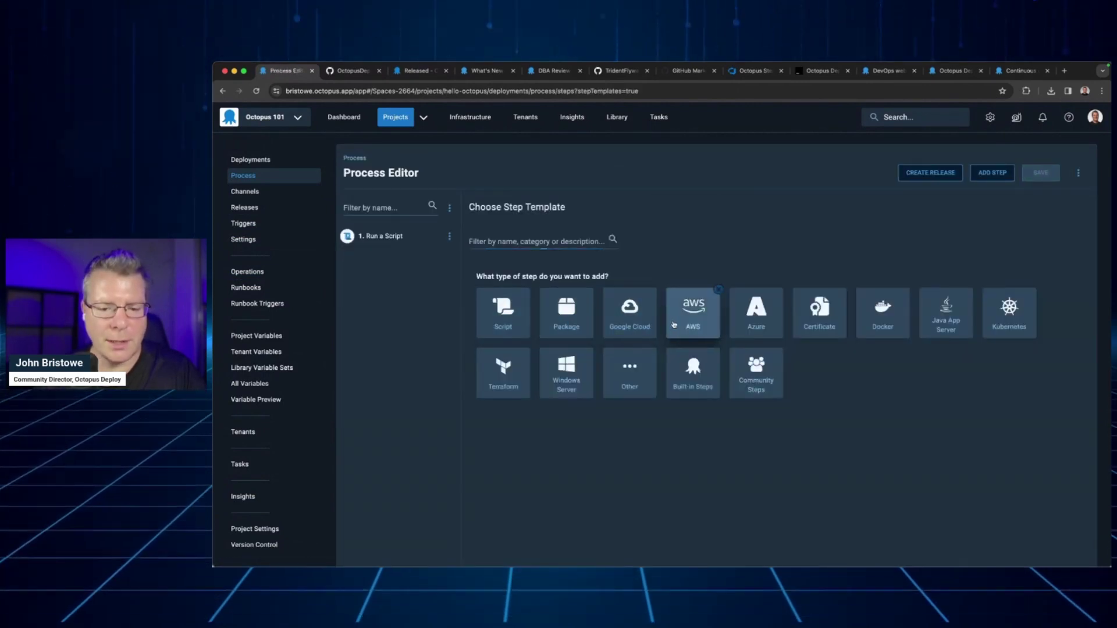
scroll(629, 409, down, 3)
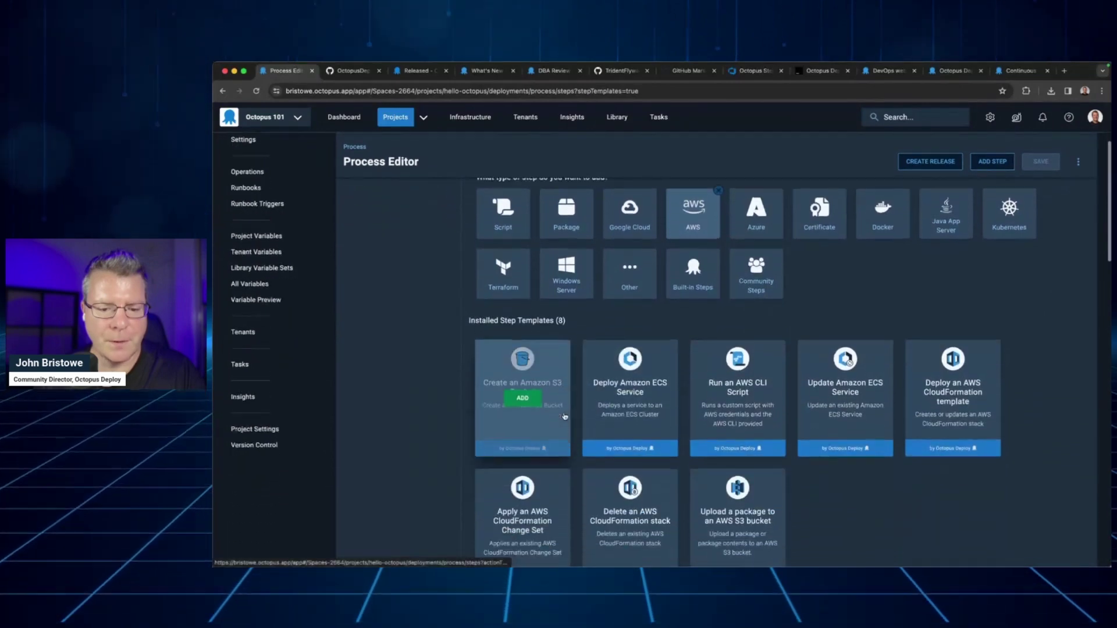
scroll(408, 390, down, 2)
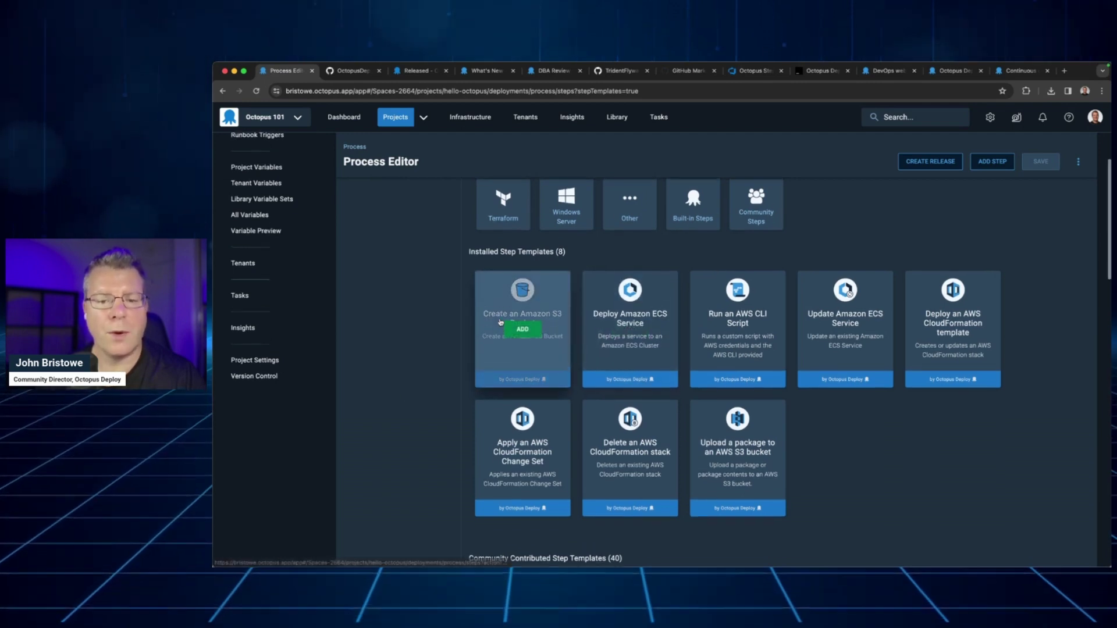
scroll(465, 323, up, 3)
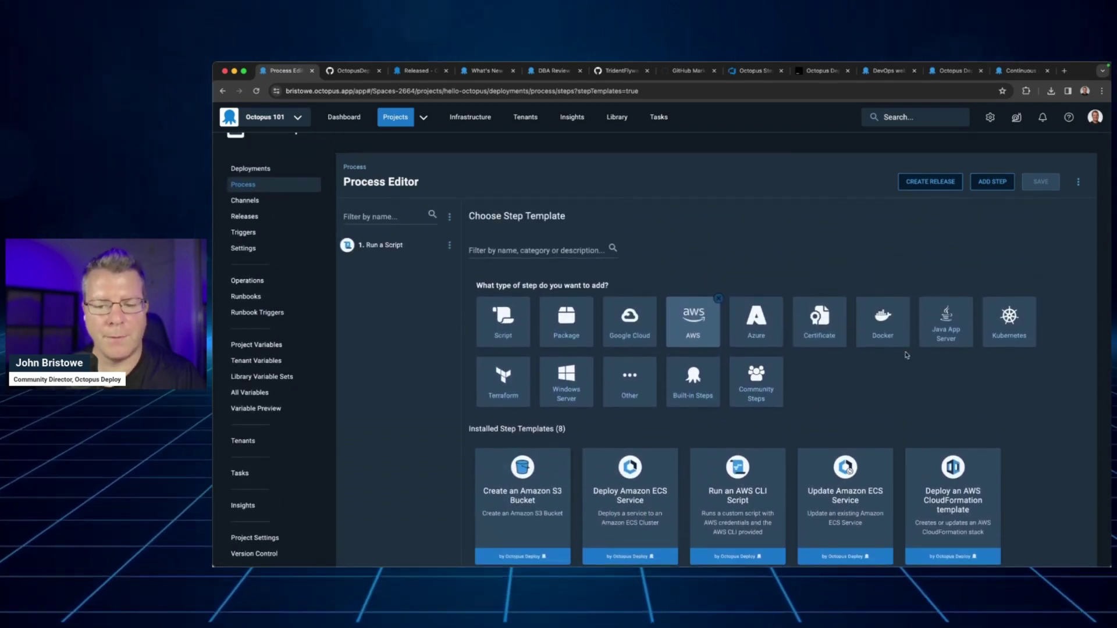
- Switch to the community step templates and browse those in the AWS category
click(755, 382)
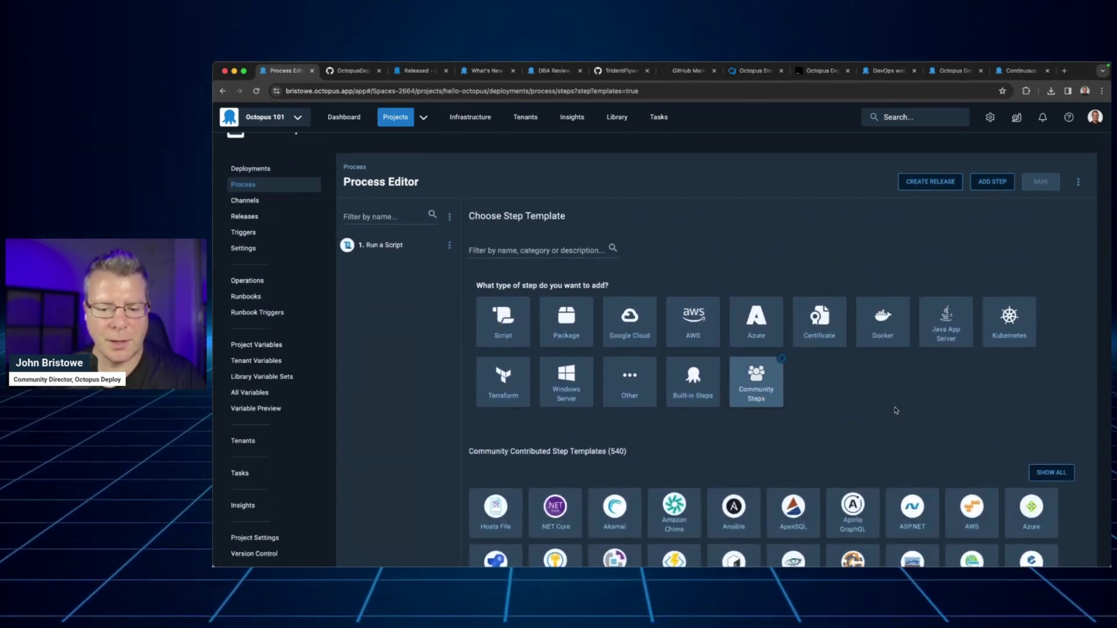
click(971, 508)
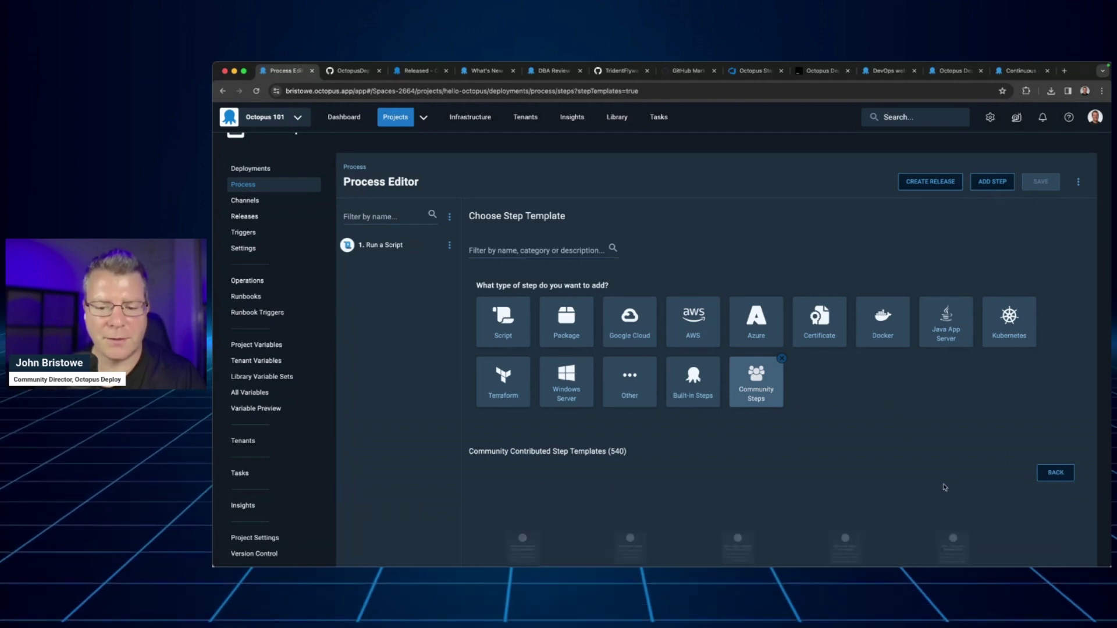
scroll(866, 439, down, 3)
scroll(865, 440, down, 3)
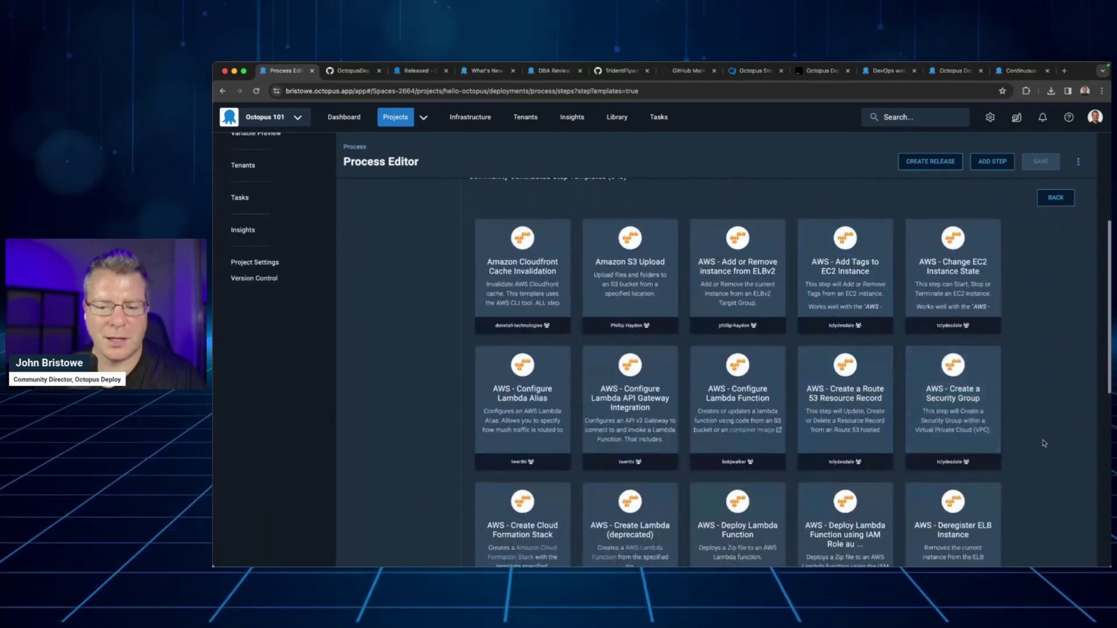
- Examine the community-contributed AWS step templates through to the end of the list, and return to the template categories
scroll(1042, 440, down, 3)
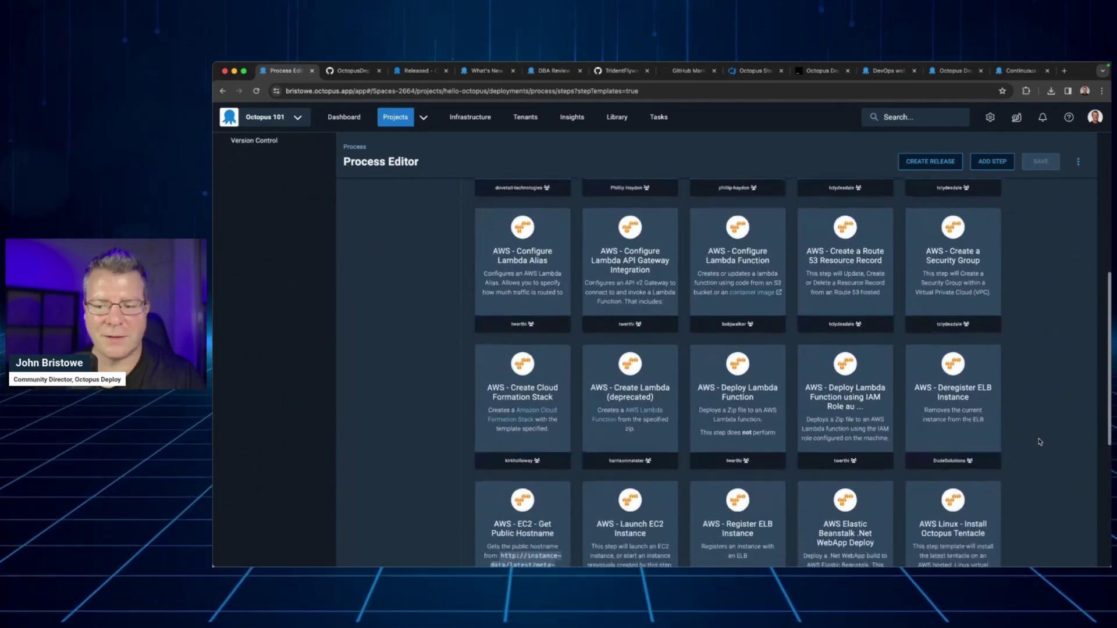
scroll(1040, 444, down, 1)
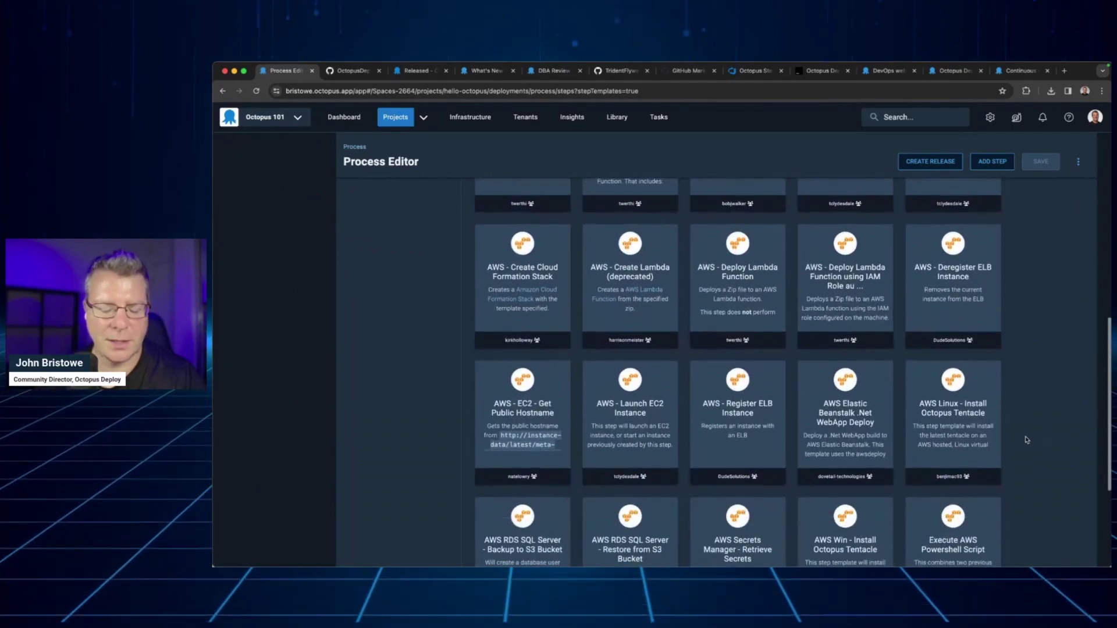
scroll(1027, 440, down, 1)
scroll(1023, 439, up, 1)
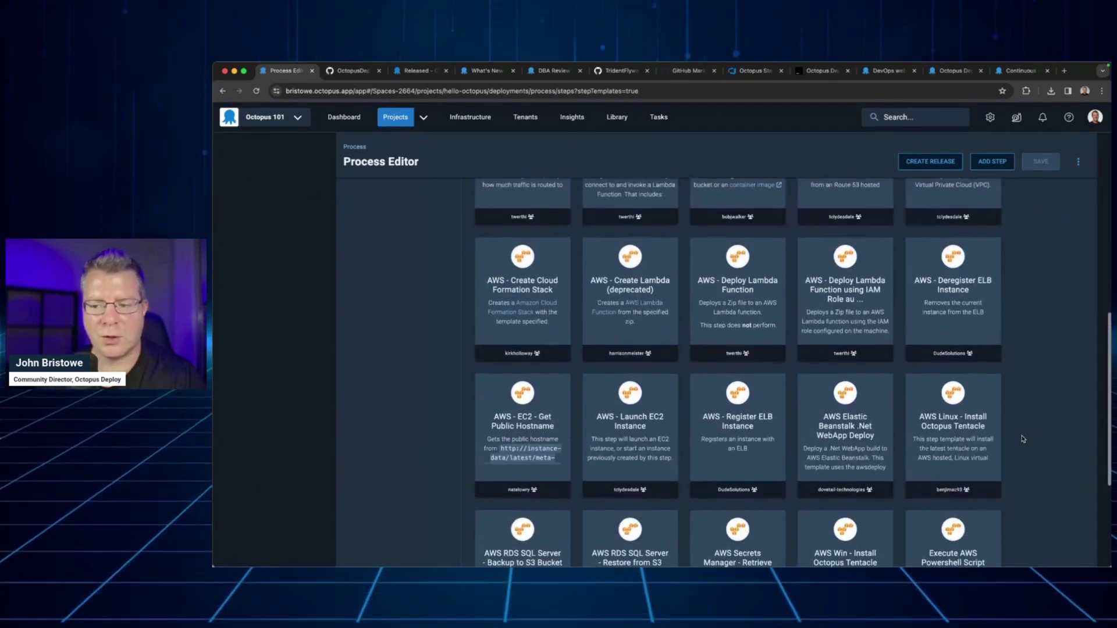
scroll(1023, 440, up, 5)
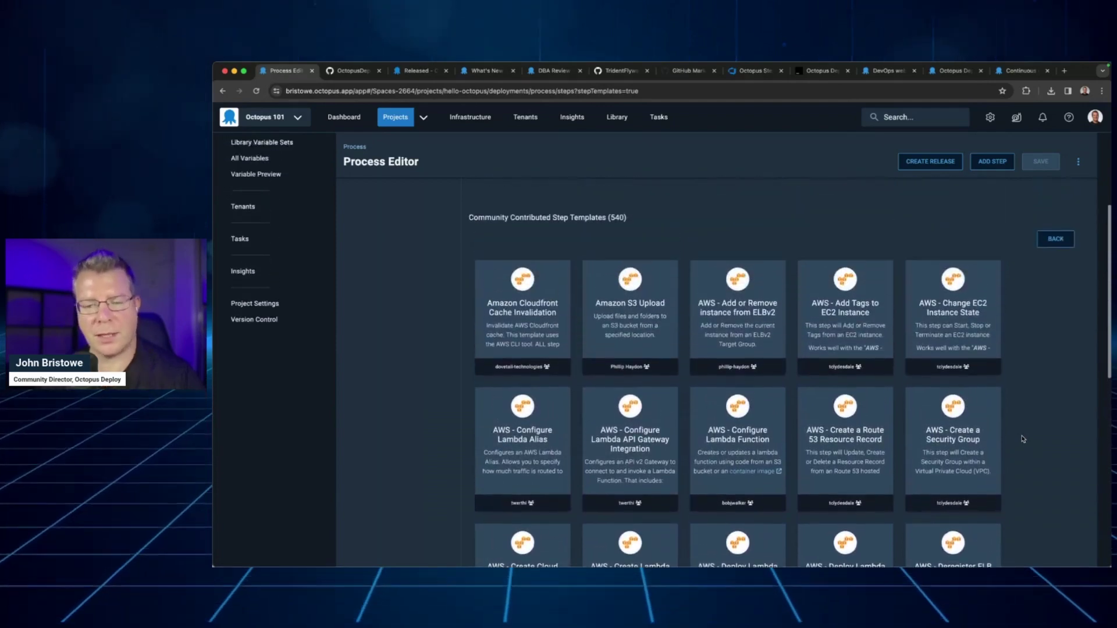
scroll(1023, 439, up, 4)
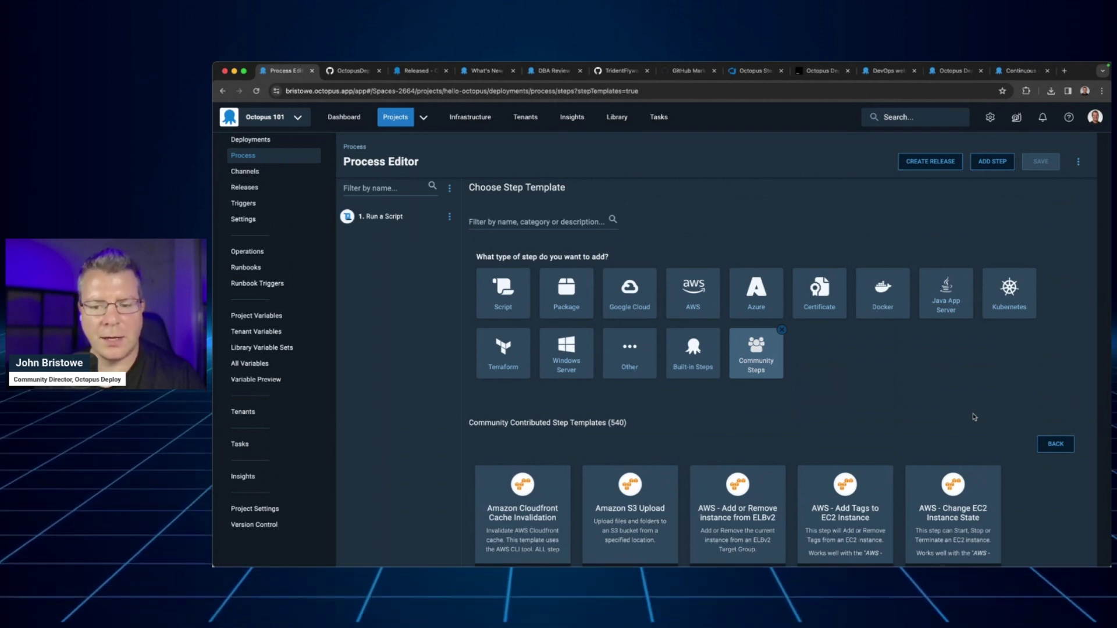
scroll(1046, 508, down, 5)
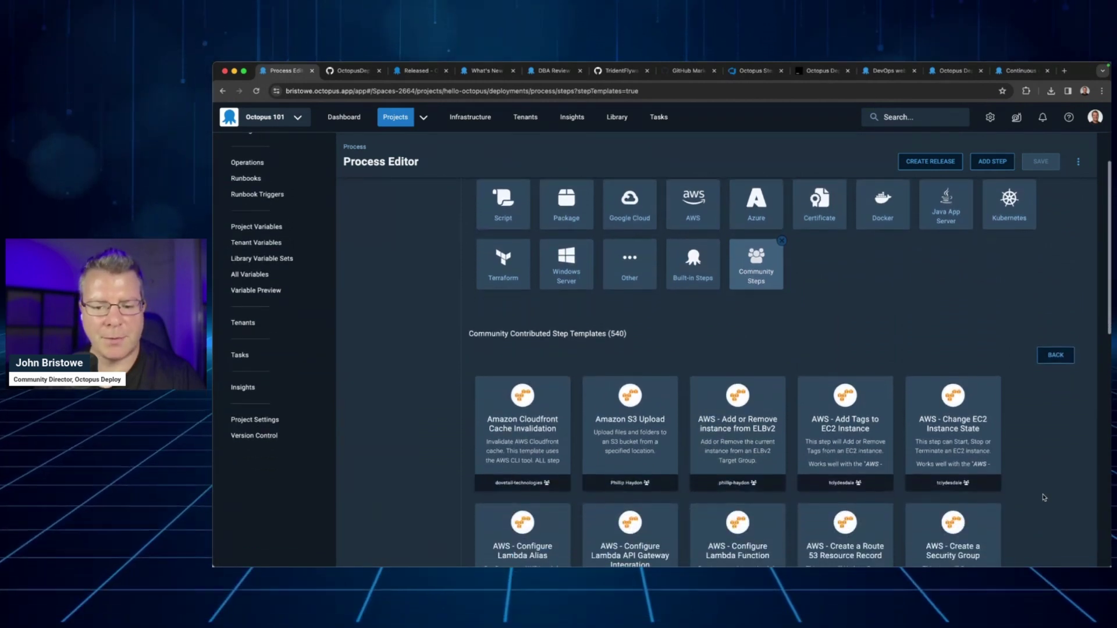
scroll(1045, 497, down, 6)
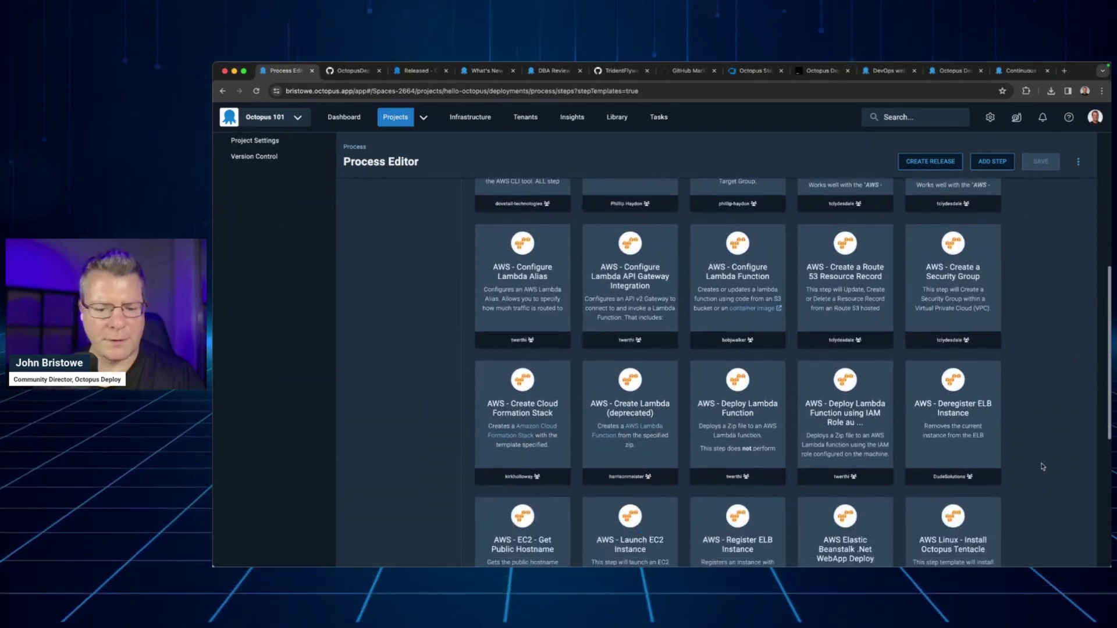
scroll(1042, 466, down, 3)
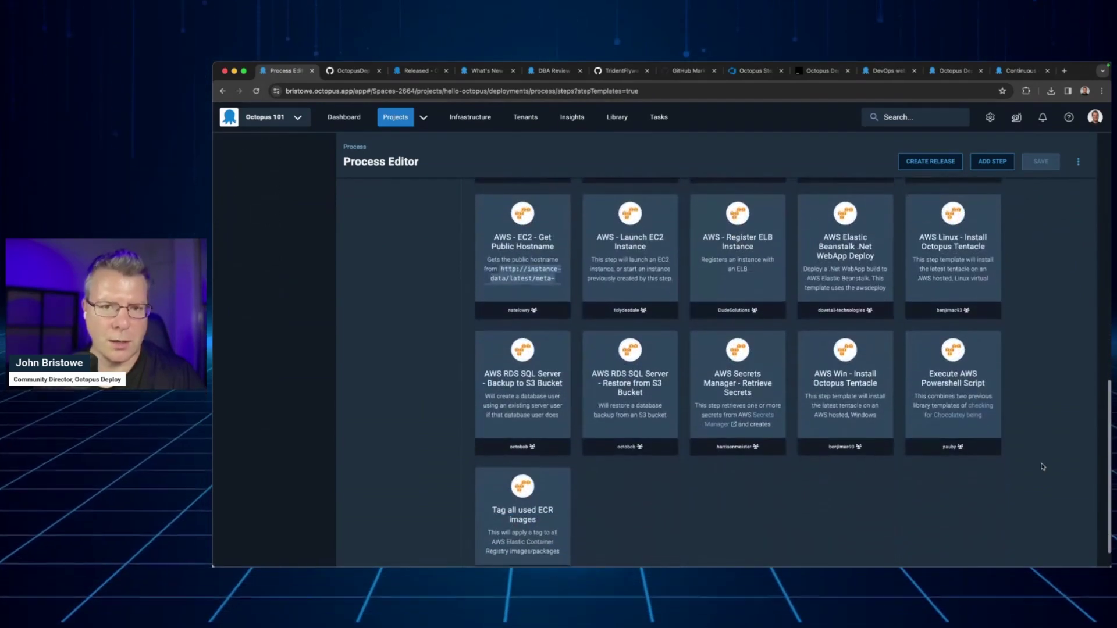
scroll(1027, 460, up, 12)
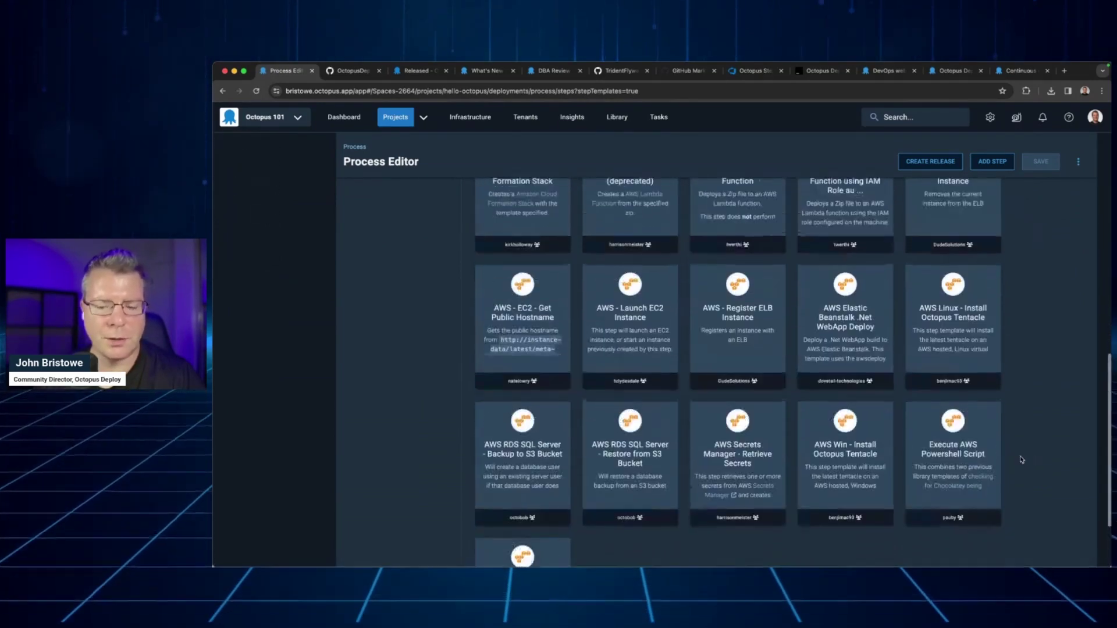
scroll(1022, 460, up, 4)
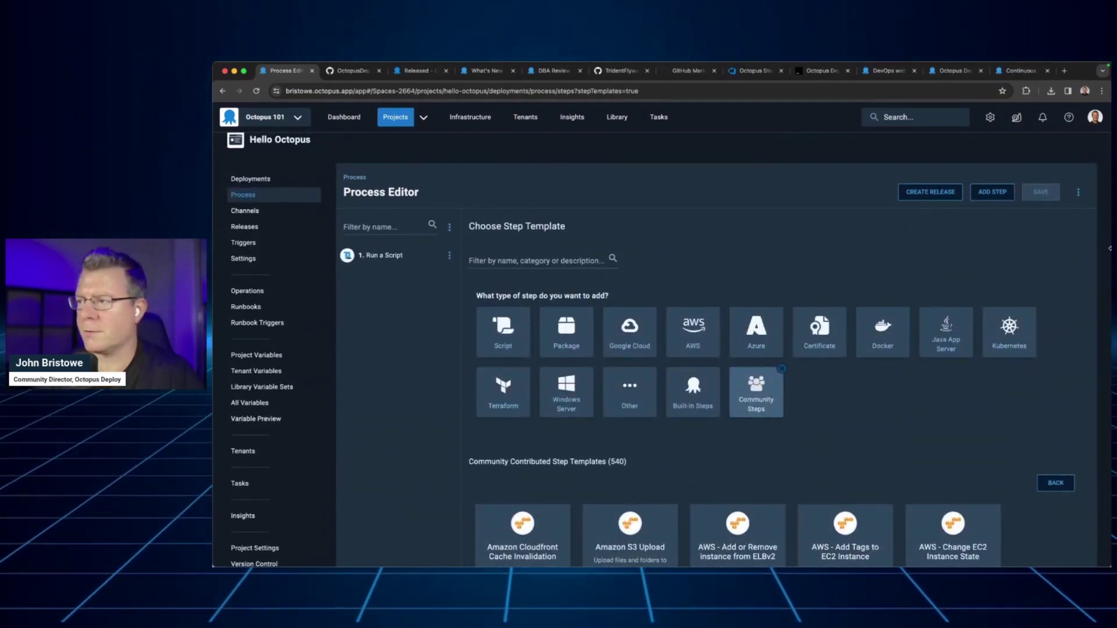
- Switch to the Octopus Step Test pipeline in Azure DevOps and examine its Octopus tasks up close
click(422, 76)
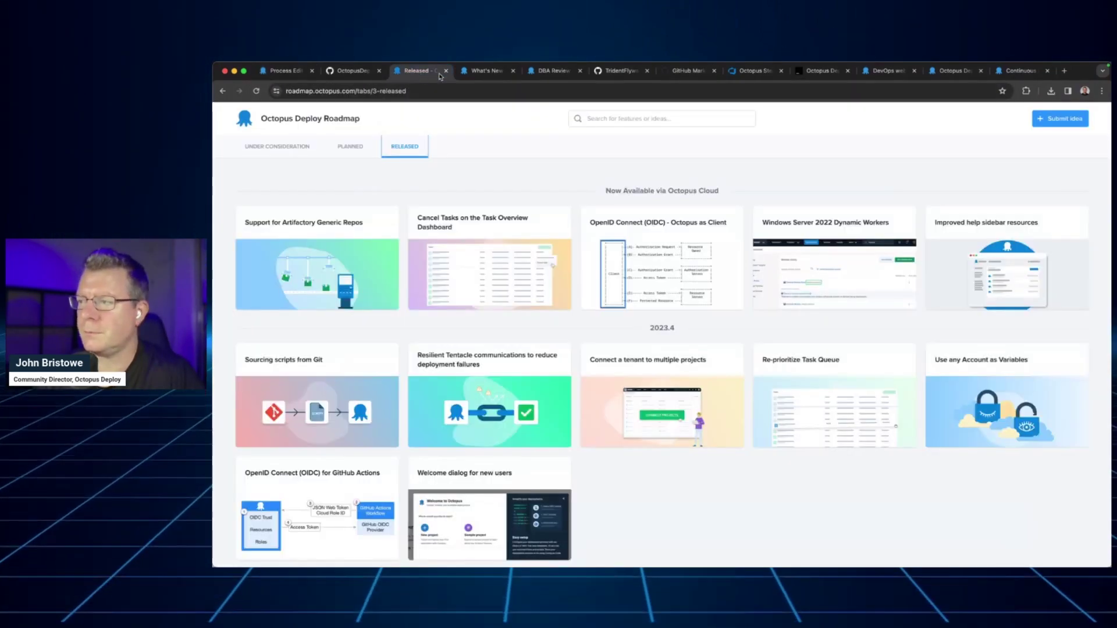
click(352, 71)
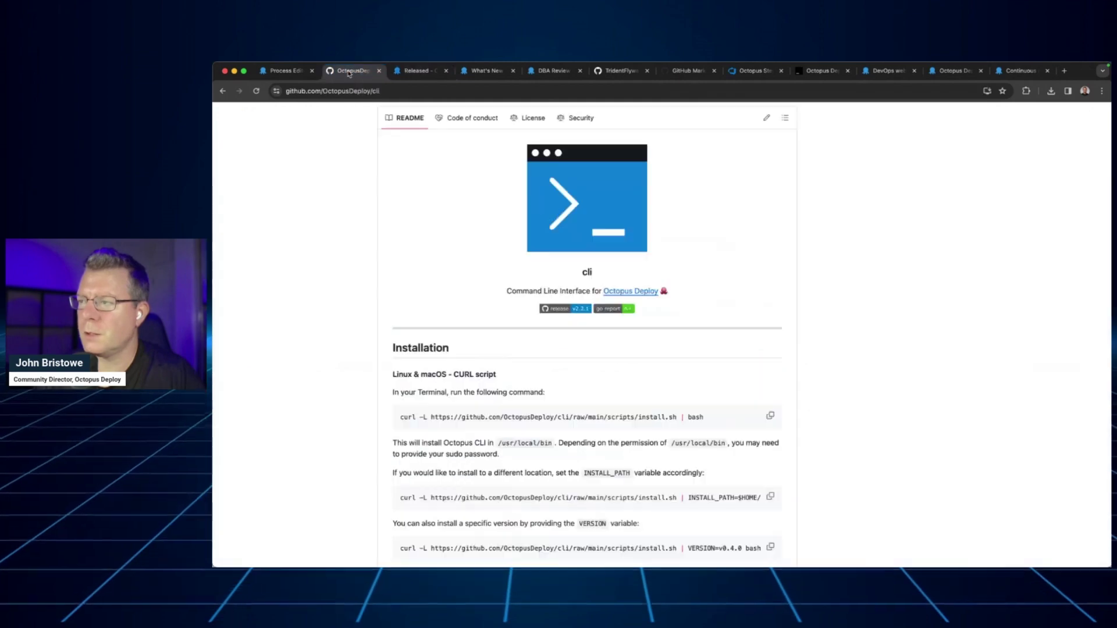
click(478, 72)
click(552, 71)
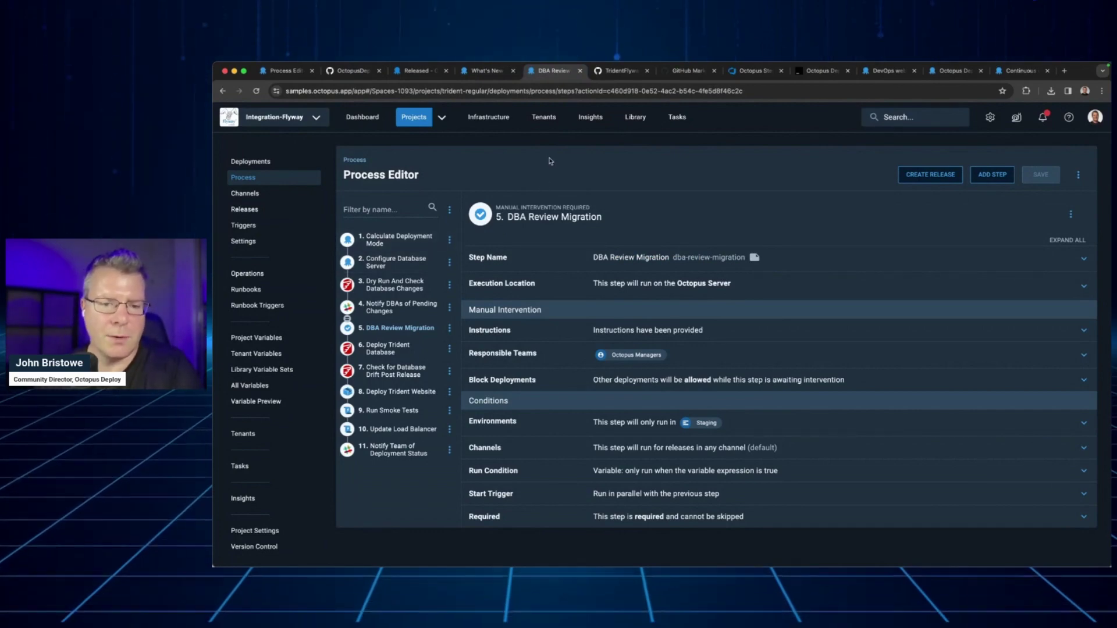
click(632, 72)
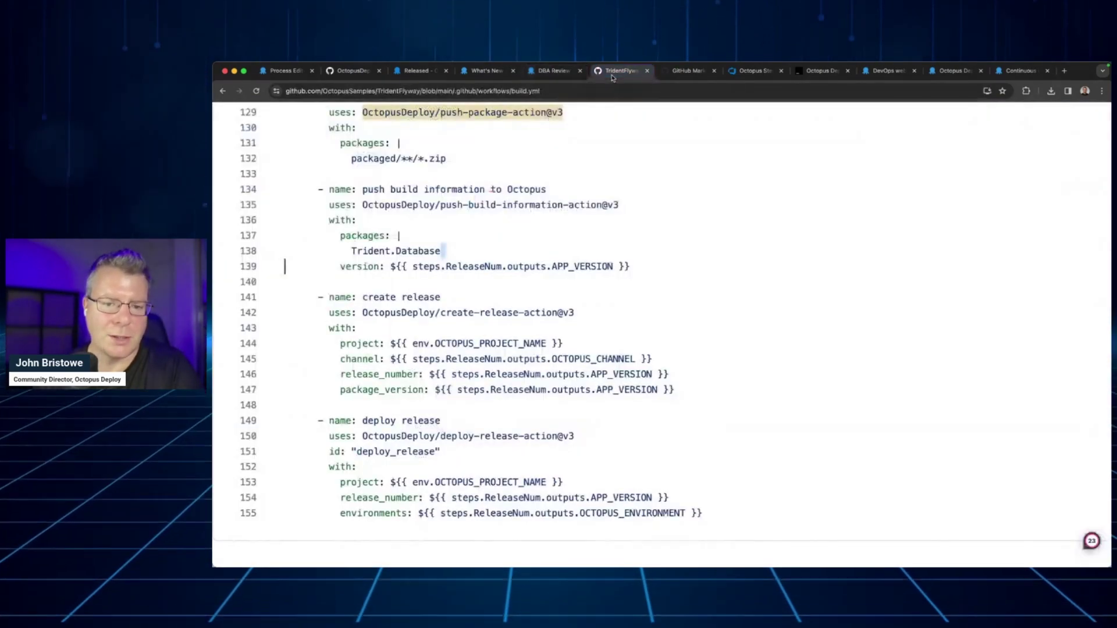
click(663, 76)
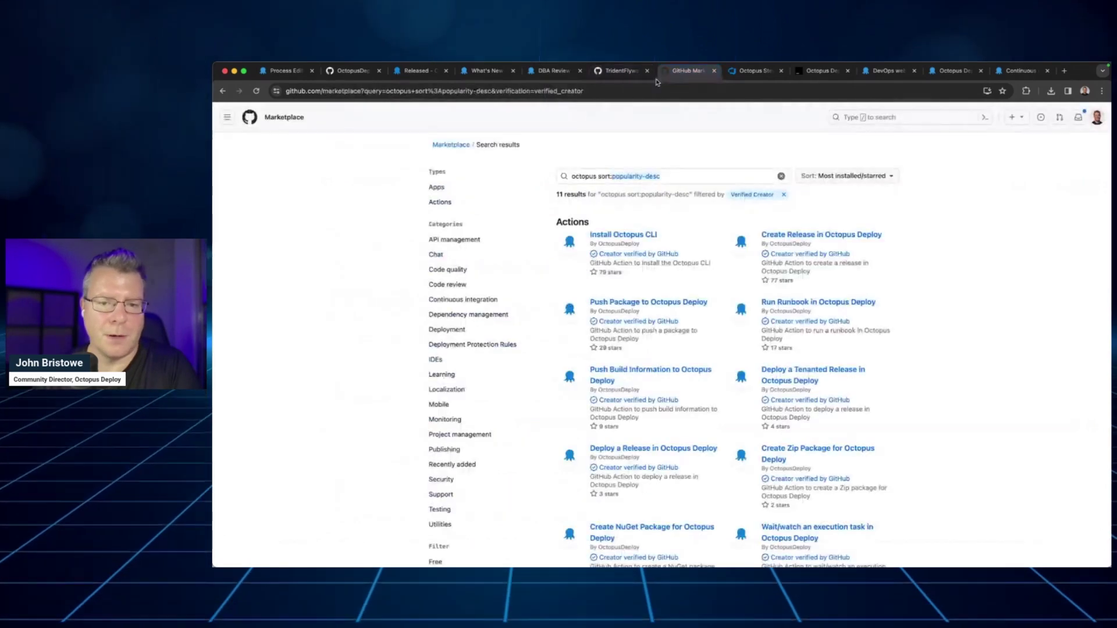
click(751, 76)
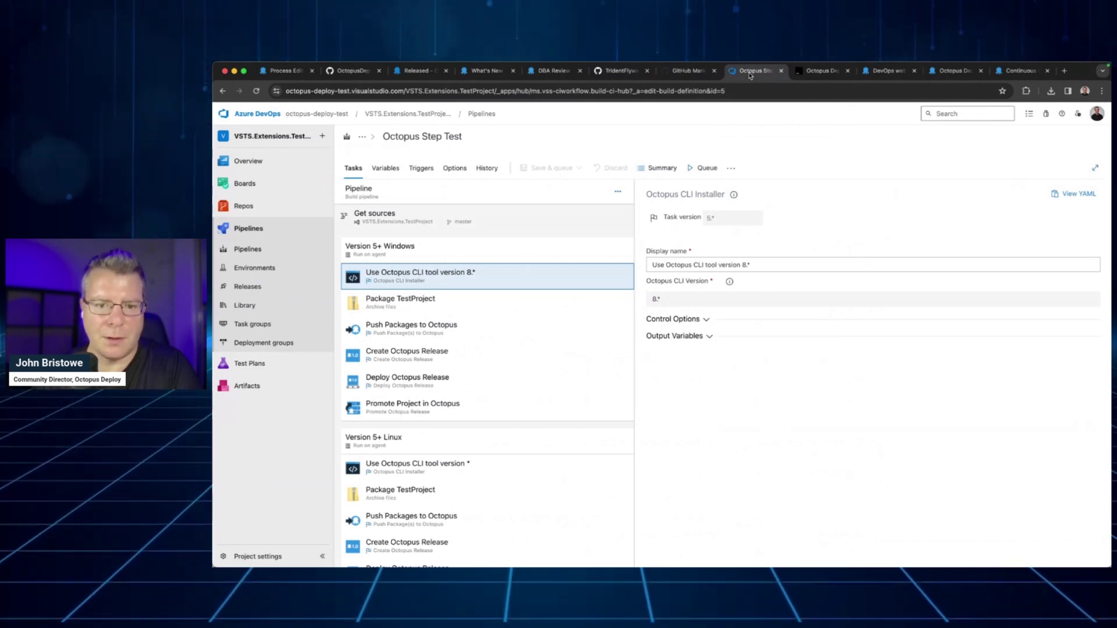
click(744, 139)
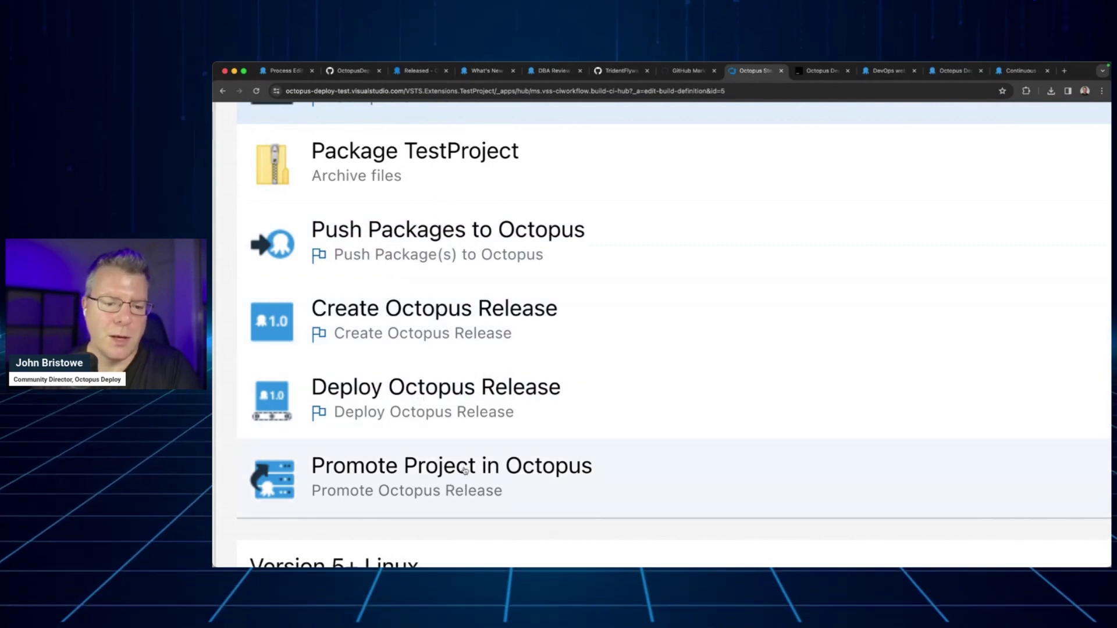
key(super+0)
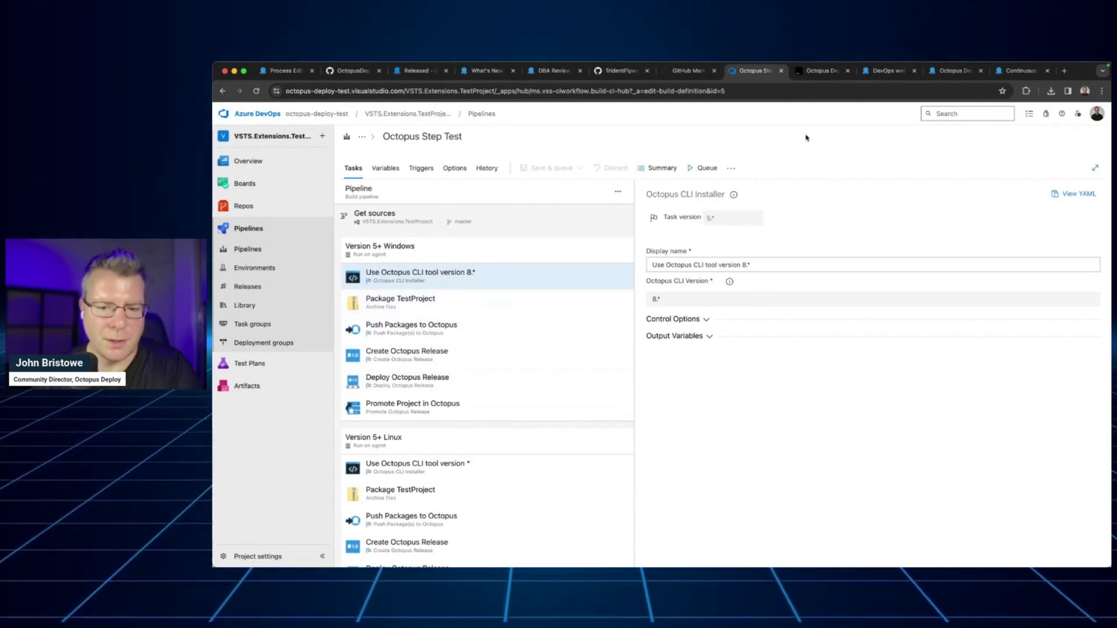
- View the Octopus Deploy integration in the JetBrains Marketplace and the OctopusDeploy/cli repository's main page on GitHub
click(811, 75)
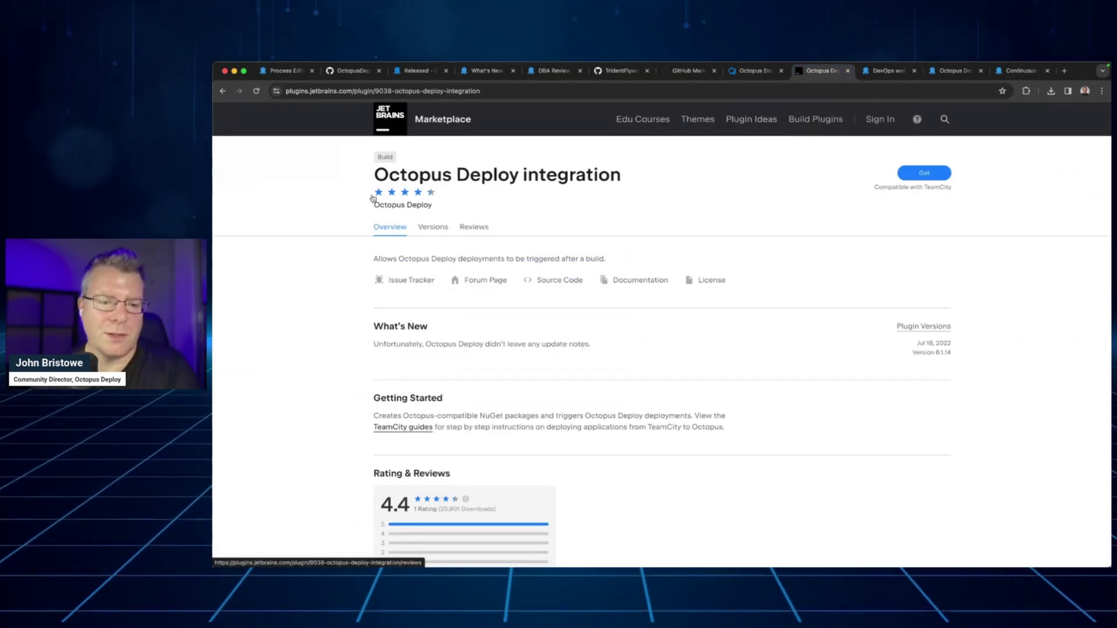
click(750, 71)
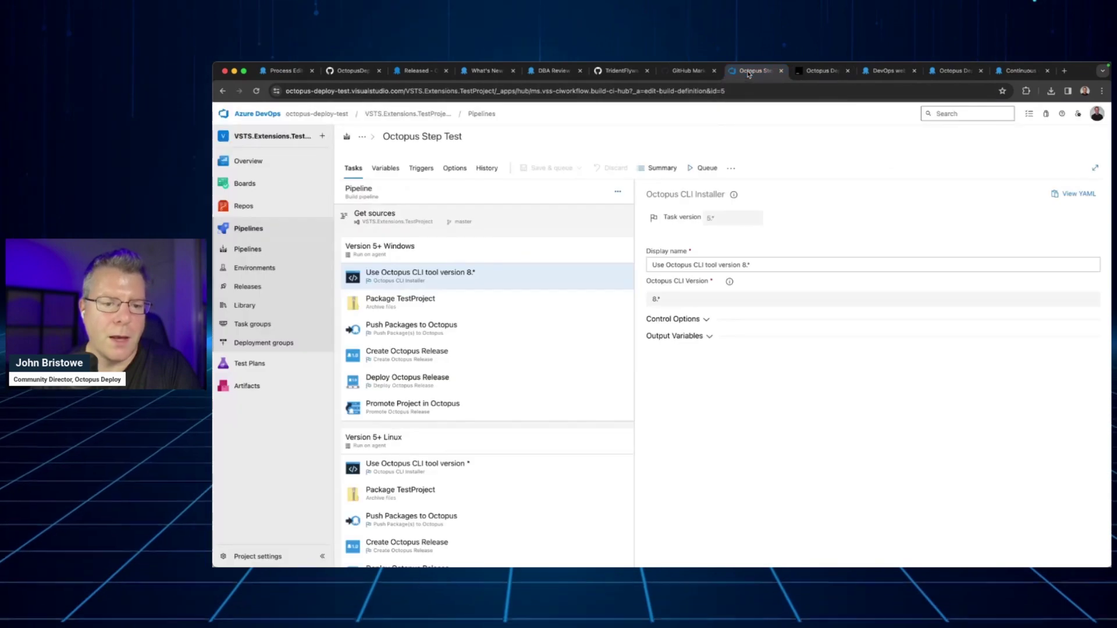
click(372, 72)
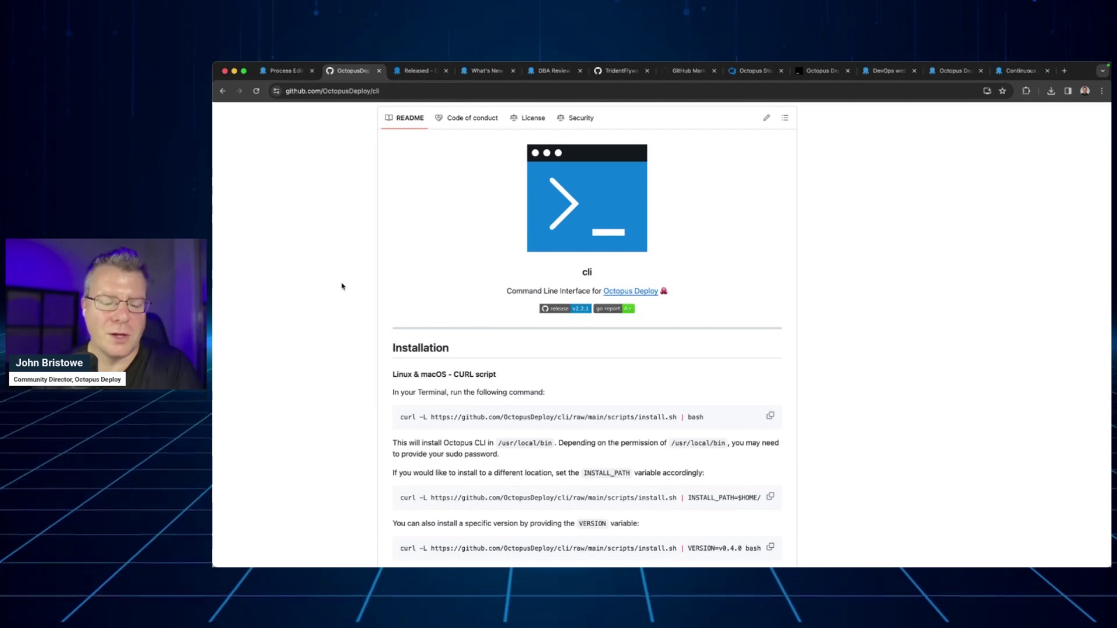
scroll(344, 290, up, 1)
scroll(343, 290, up, 10)
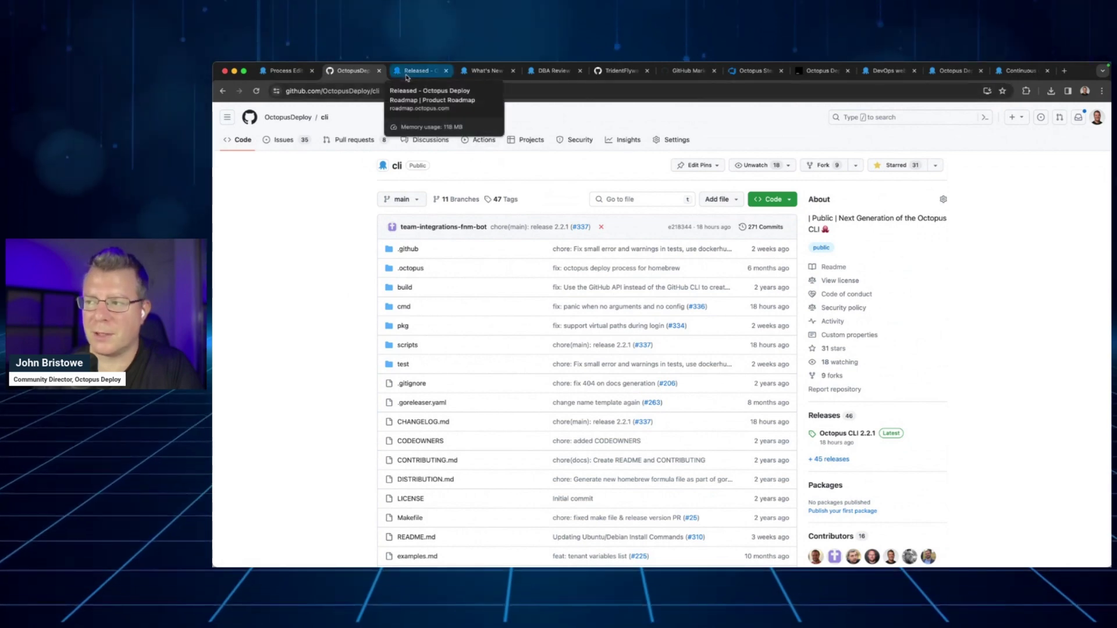
- Add a runbook named "qwe" to the Hello Octopus project and open the step template chooser for its process
click(284, 70)
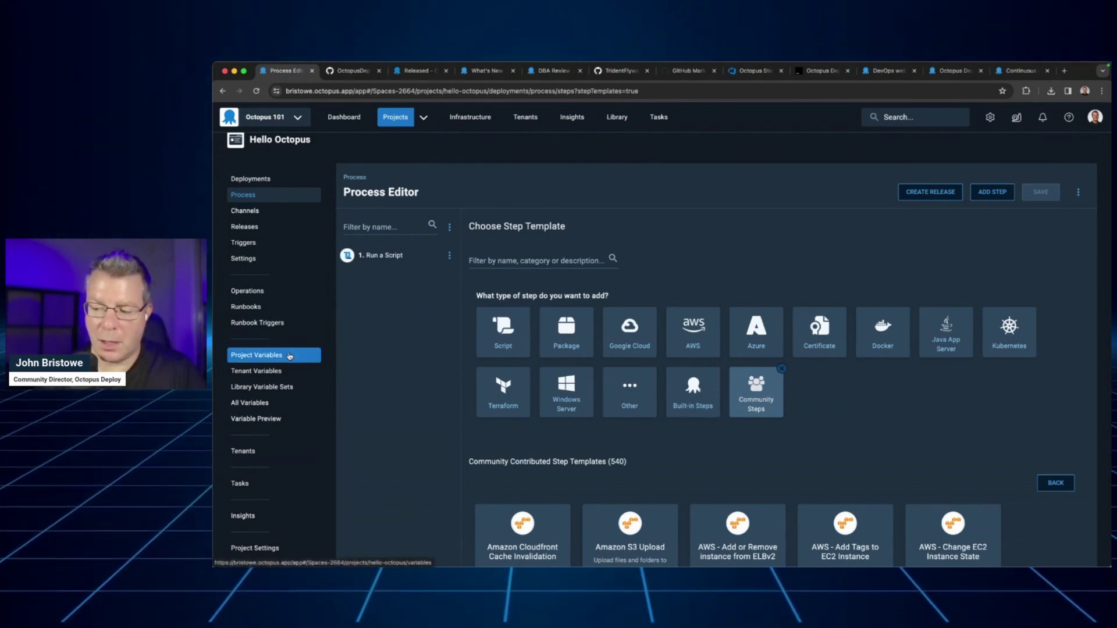
click(262, 291)
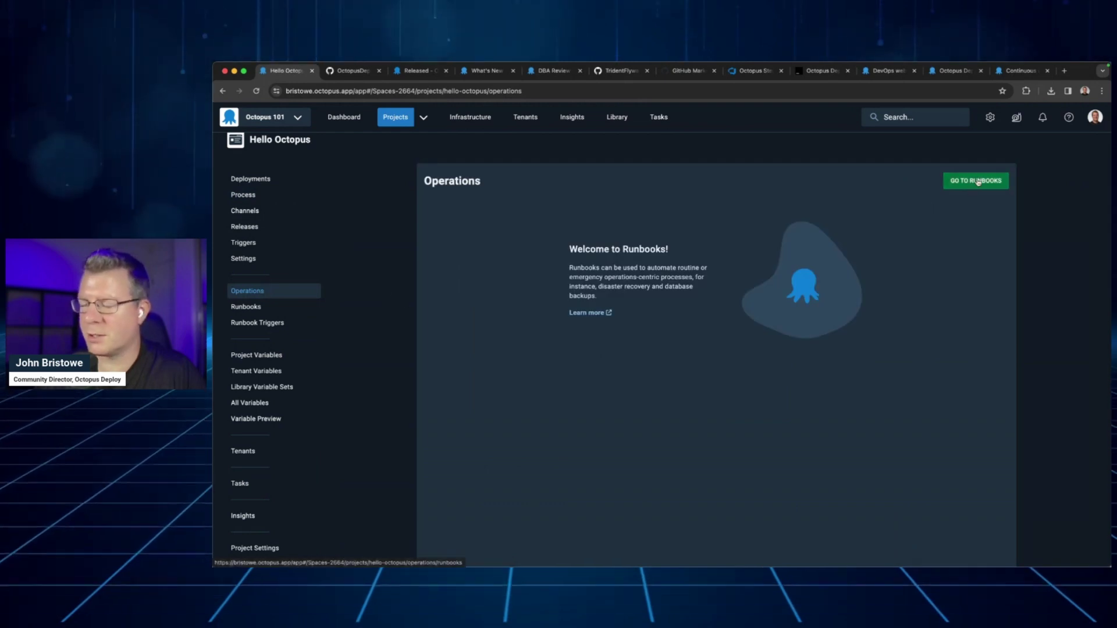
click(976, 180)
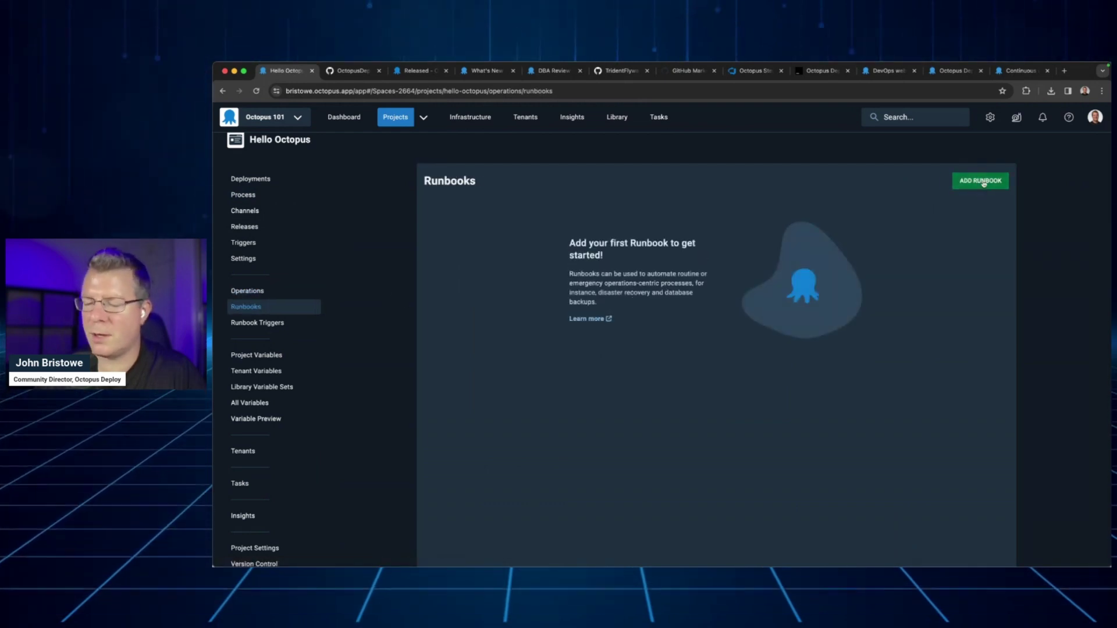
click(957, 183)
text(qwe)
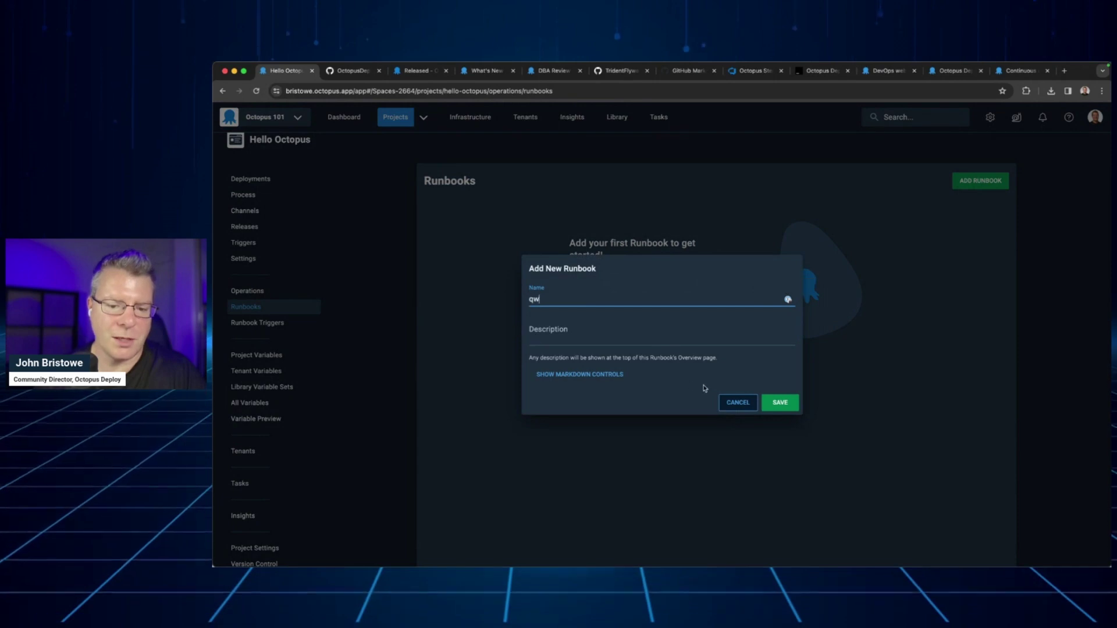
click(783, 405)
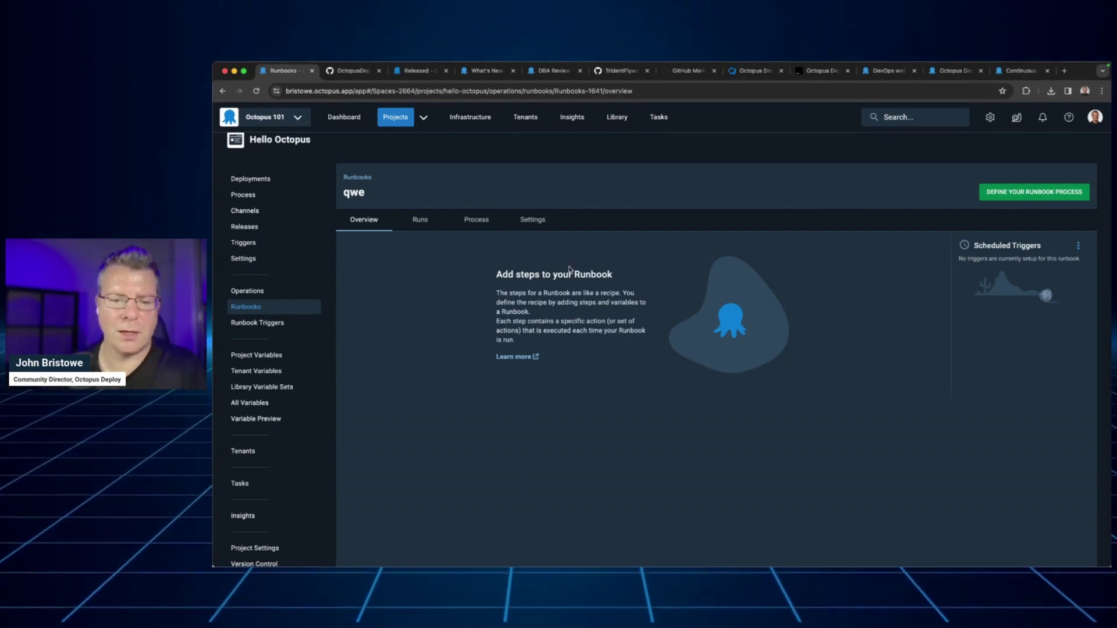
click(993, 196)
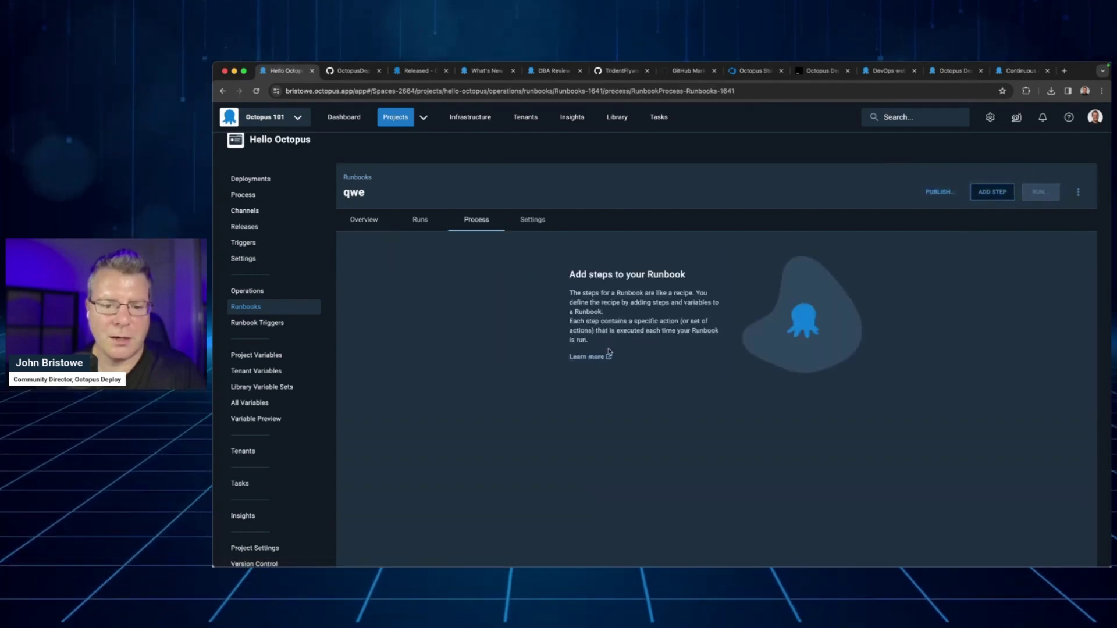
click(998, 198)
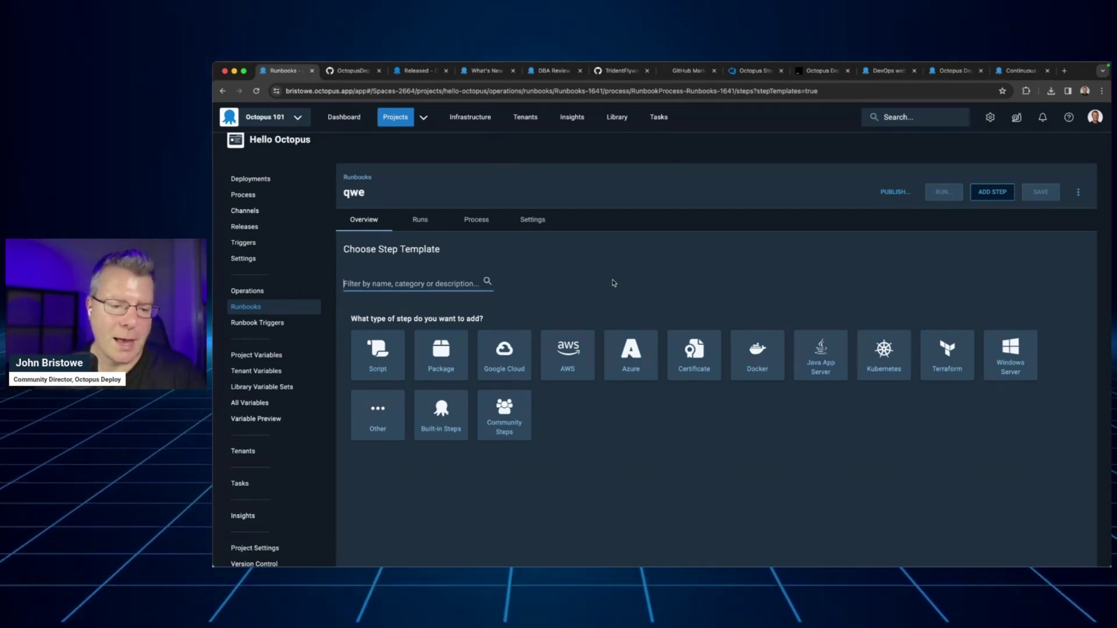
- View the project variables and tenants of Hello Octopus, and return to its deployments overview
click(285, 356)
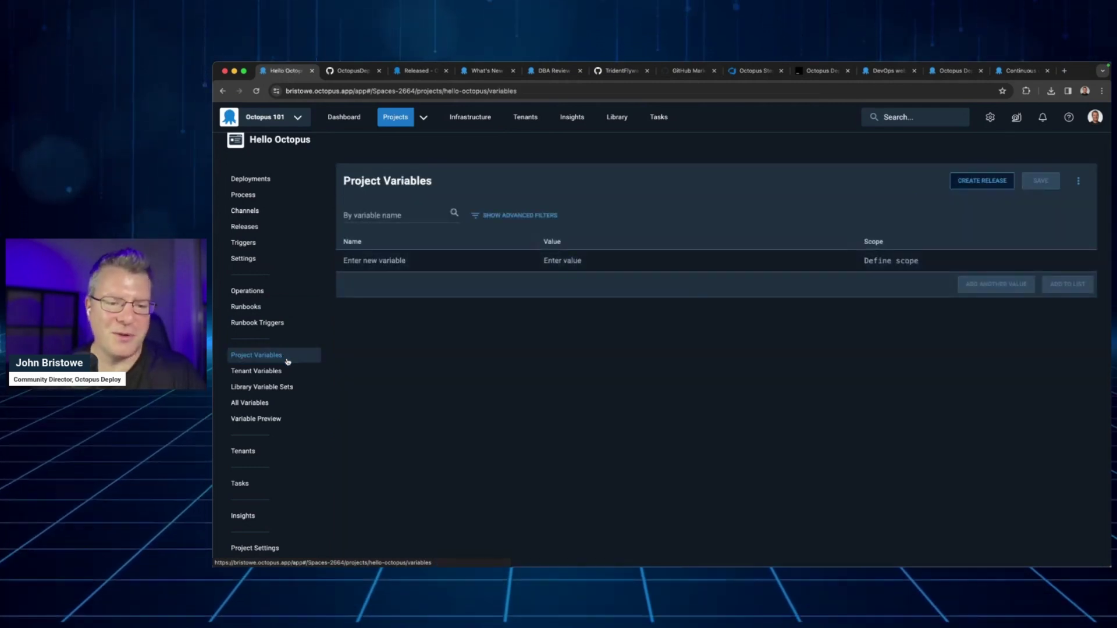
click(267, 452)
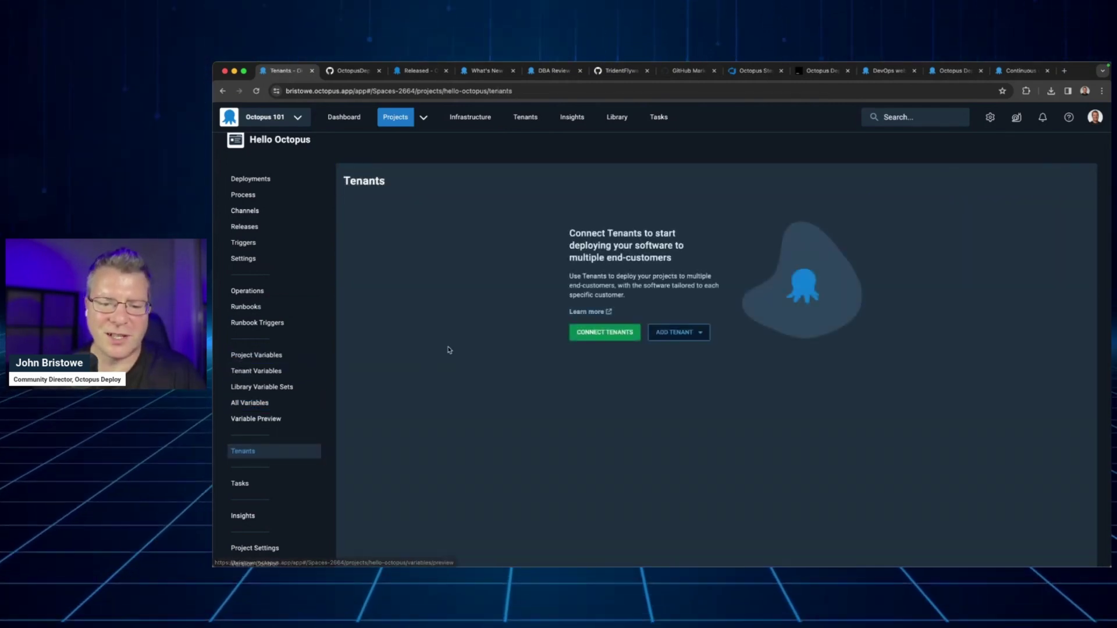
click(250, 180)
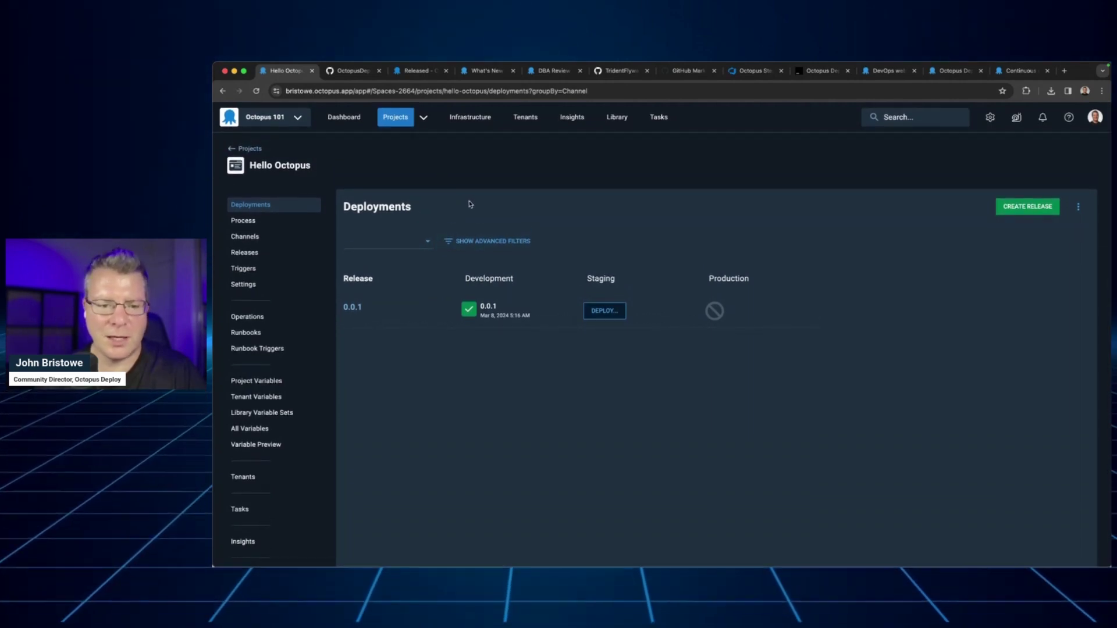
key(super+Tab)
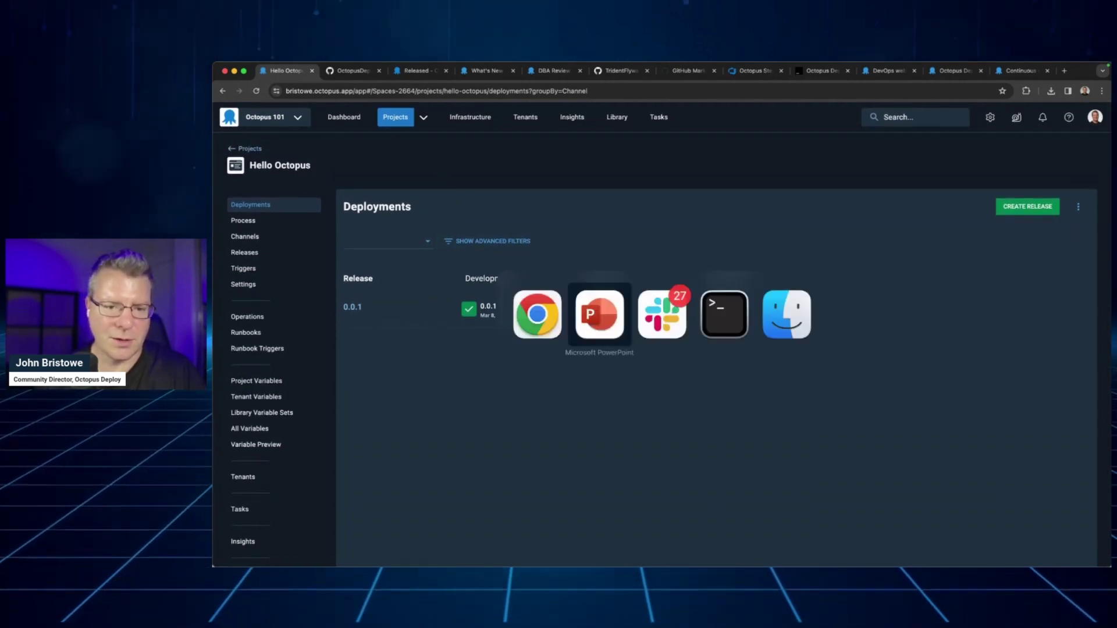
key(Right)
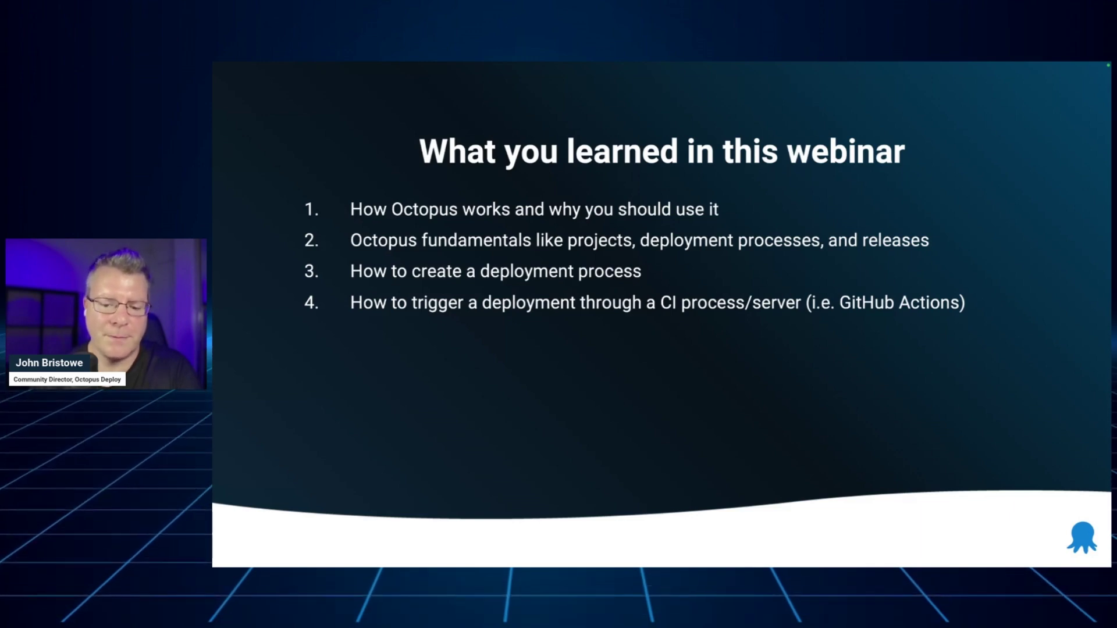
key(Right)
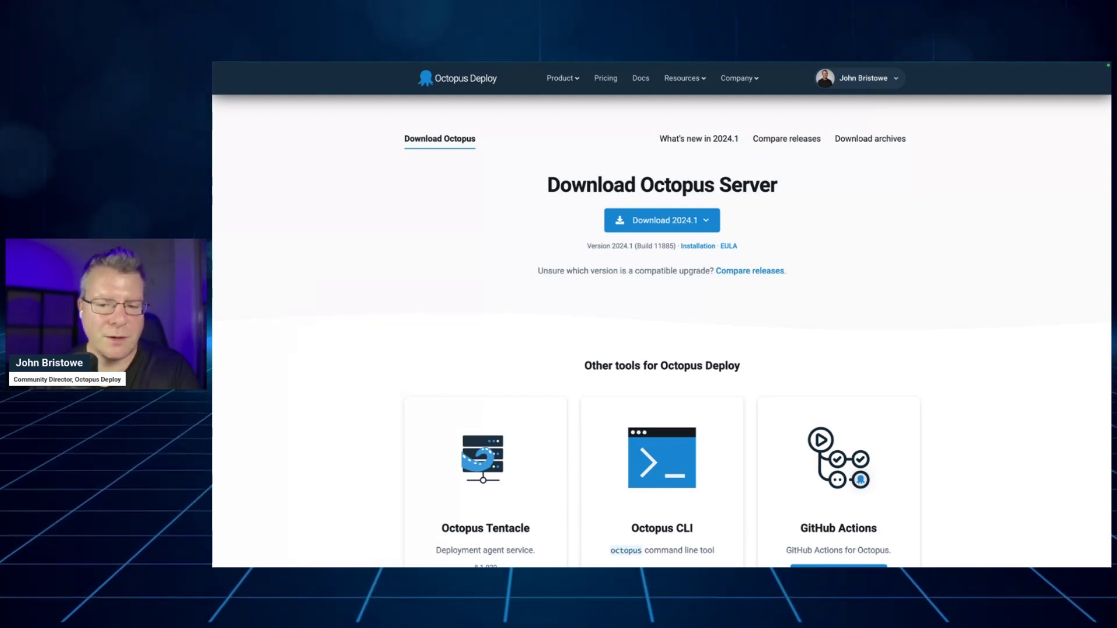
key(ctrl+Tab)
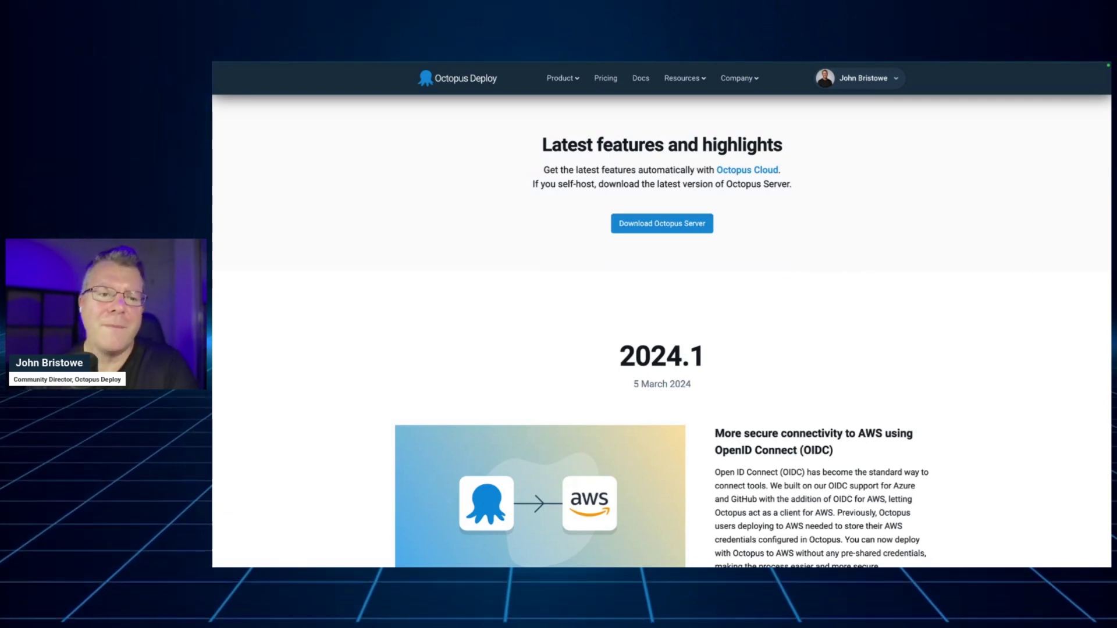
key(ctrl+Tab)
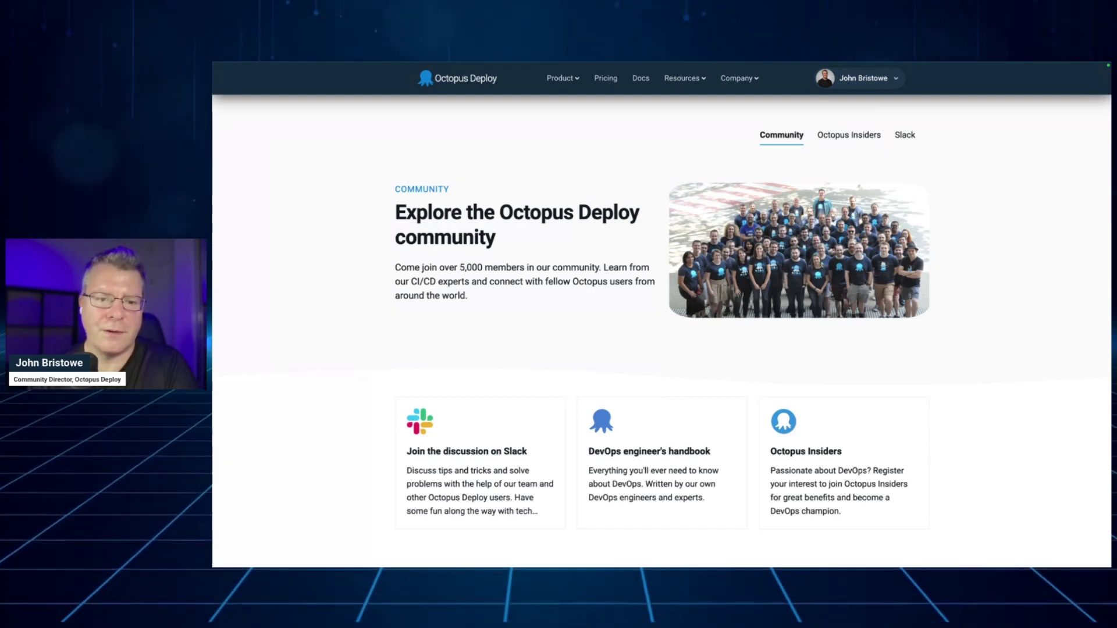
key(Right)
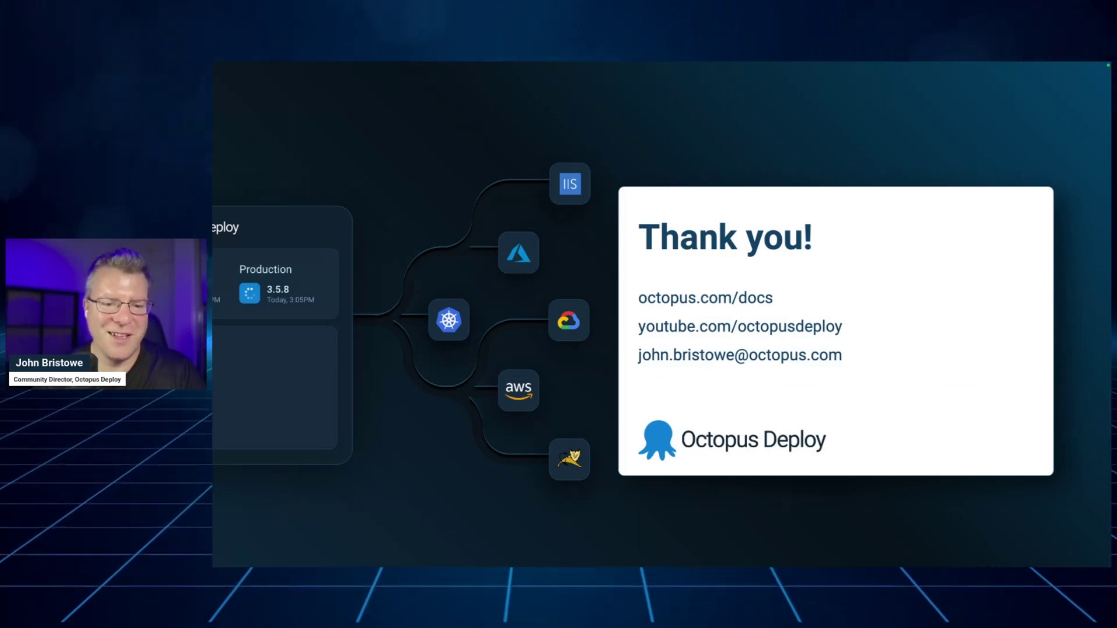
key(Escape)
key(super+Tab)
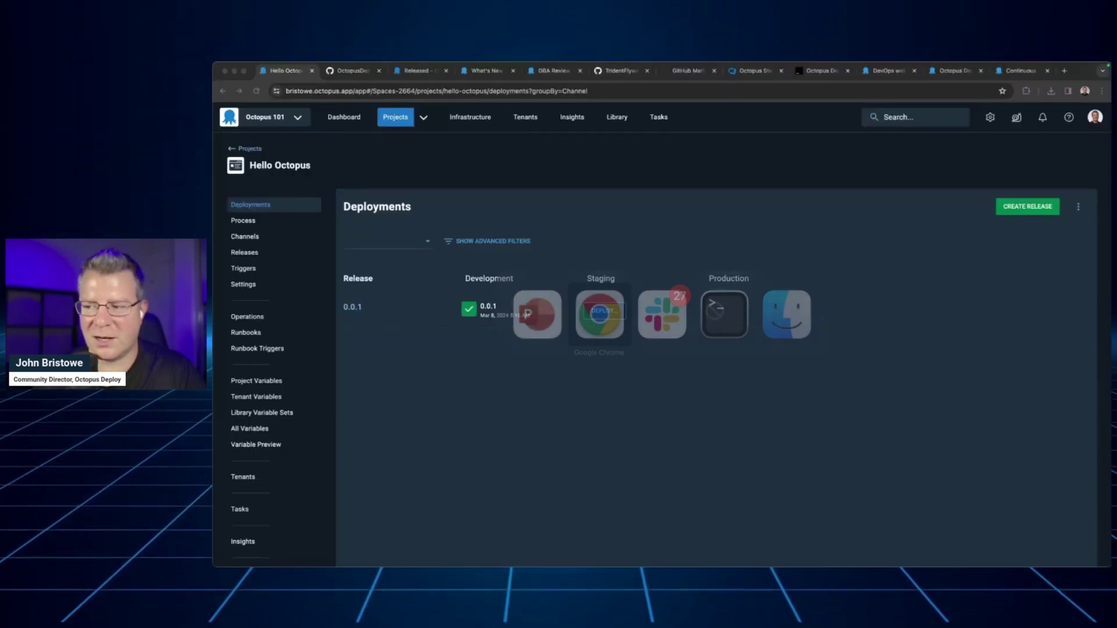
key(super+Tab)
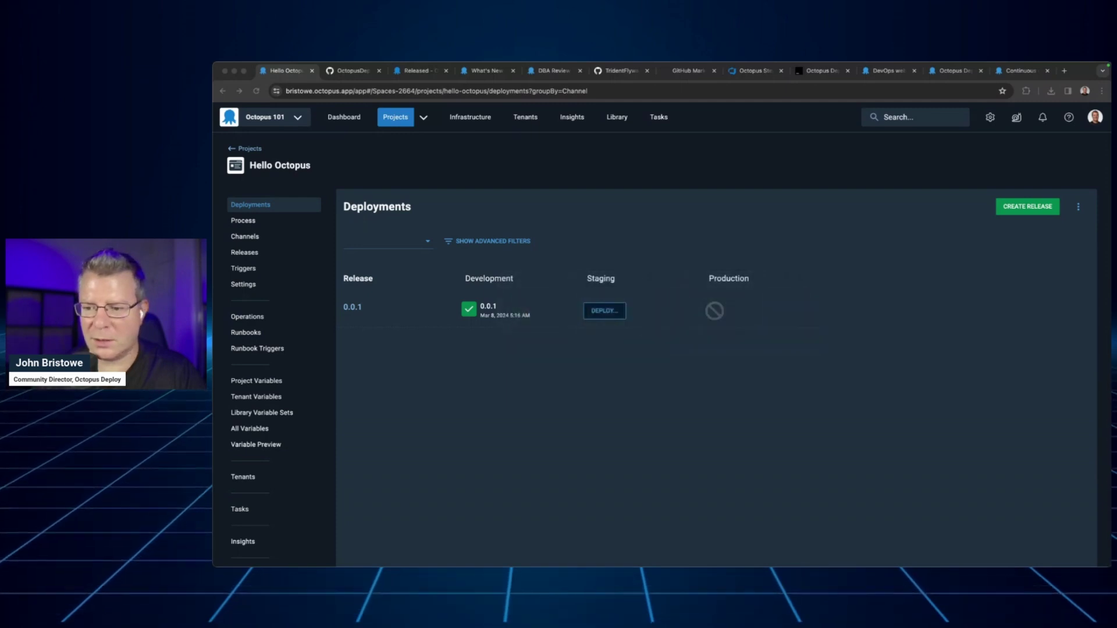